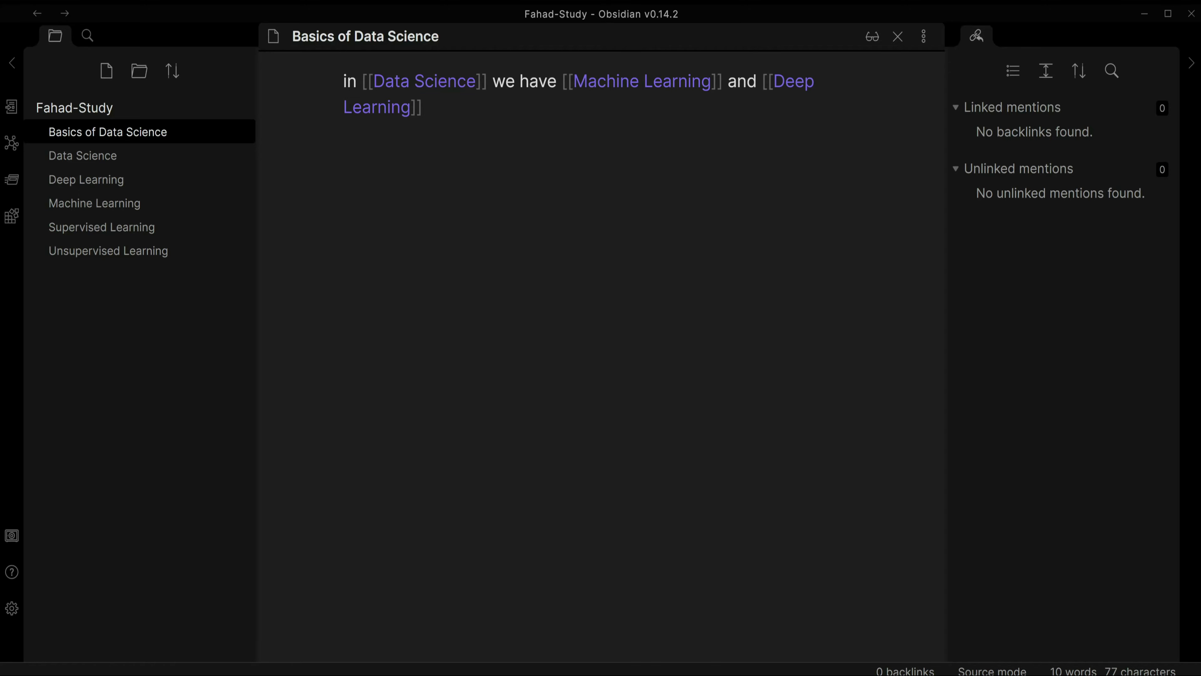
- View the Basics of Data Science note in reading mode and open the Machine Learning note to review its links and tags
{"action": "left_click", "coordinate": [872, 37]}
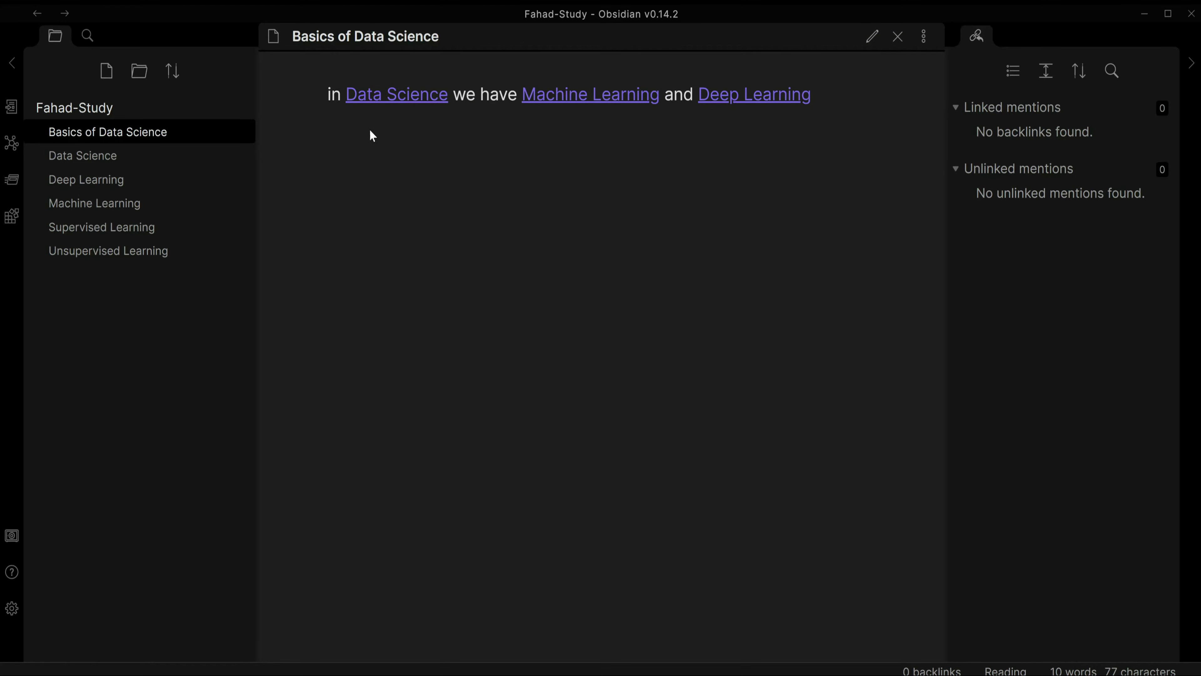
{"action": "mouse_move", "coordinate": [389, 102]}
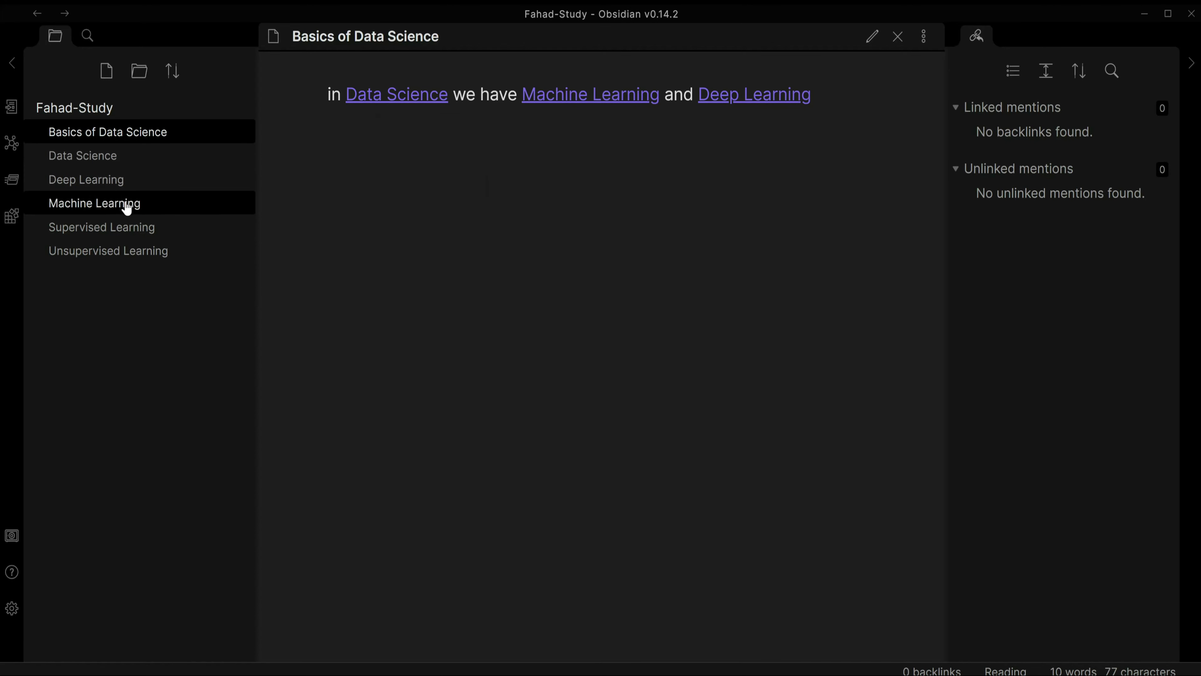
{"action": "left_click", "coordinate": [76, 203]}
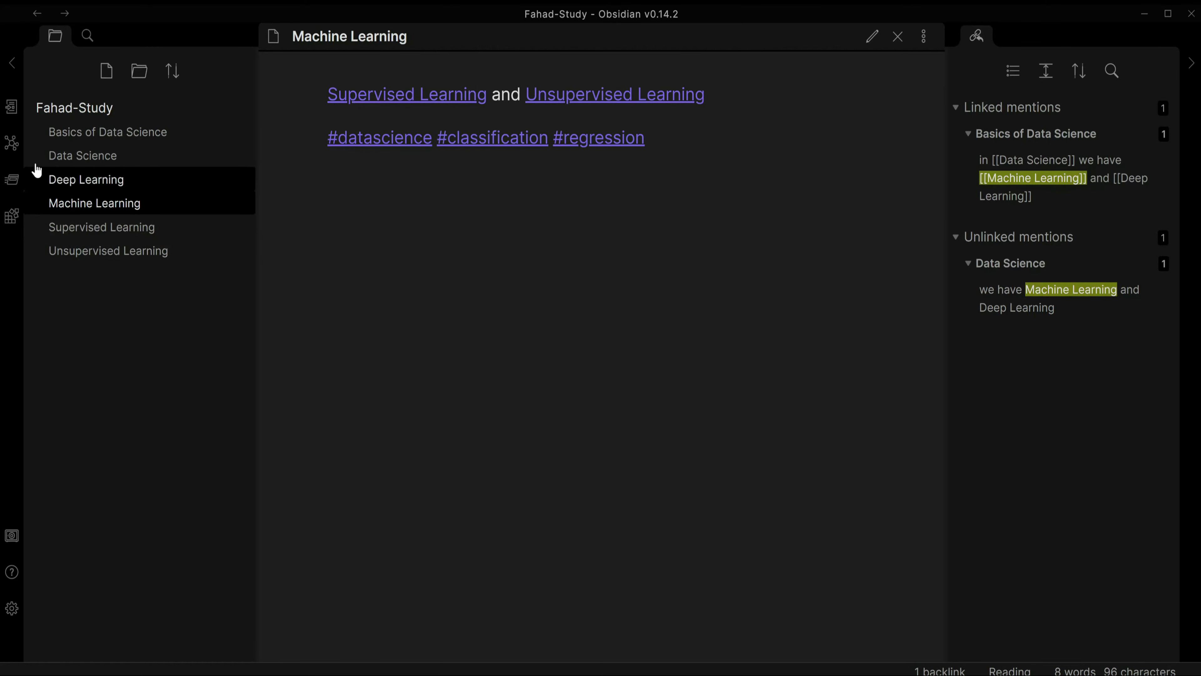
- Return to editing the Basics of Data Science note and add the tag #ai on a separate line below its text
{"action": "left_click", "coordinate": [80, 133]}
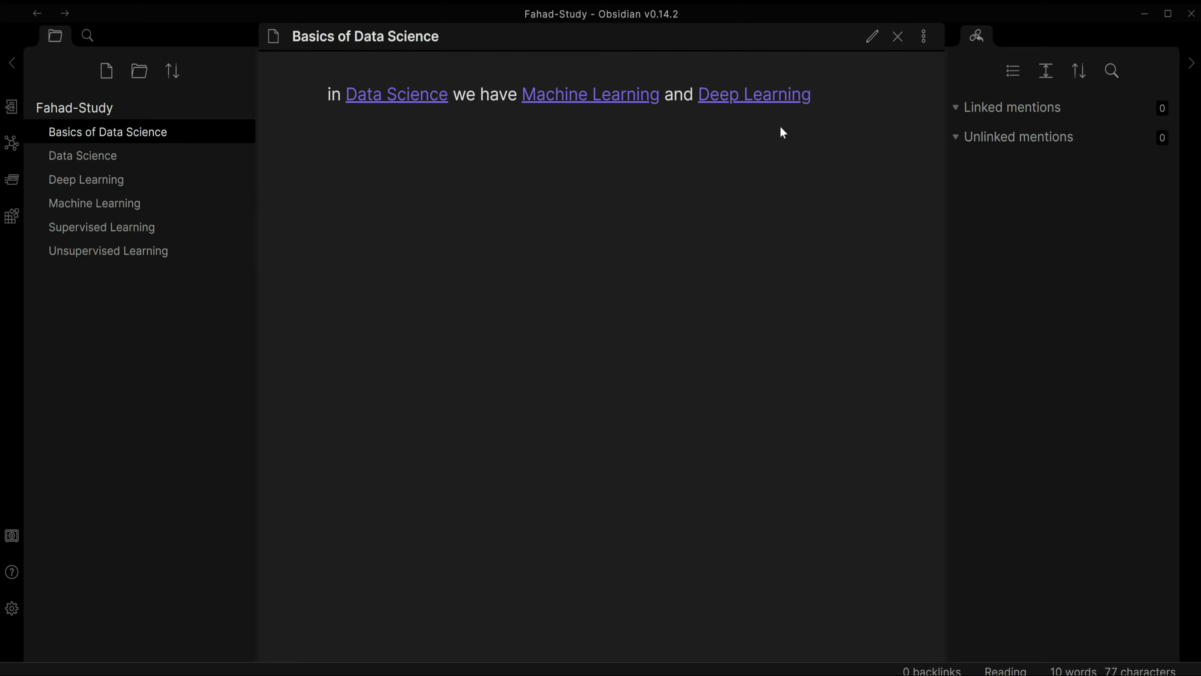
{"action": "left_click", "coordinate": [872, 37]}
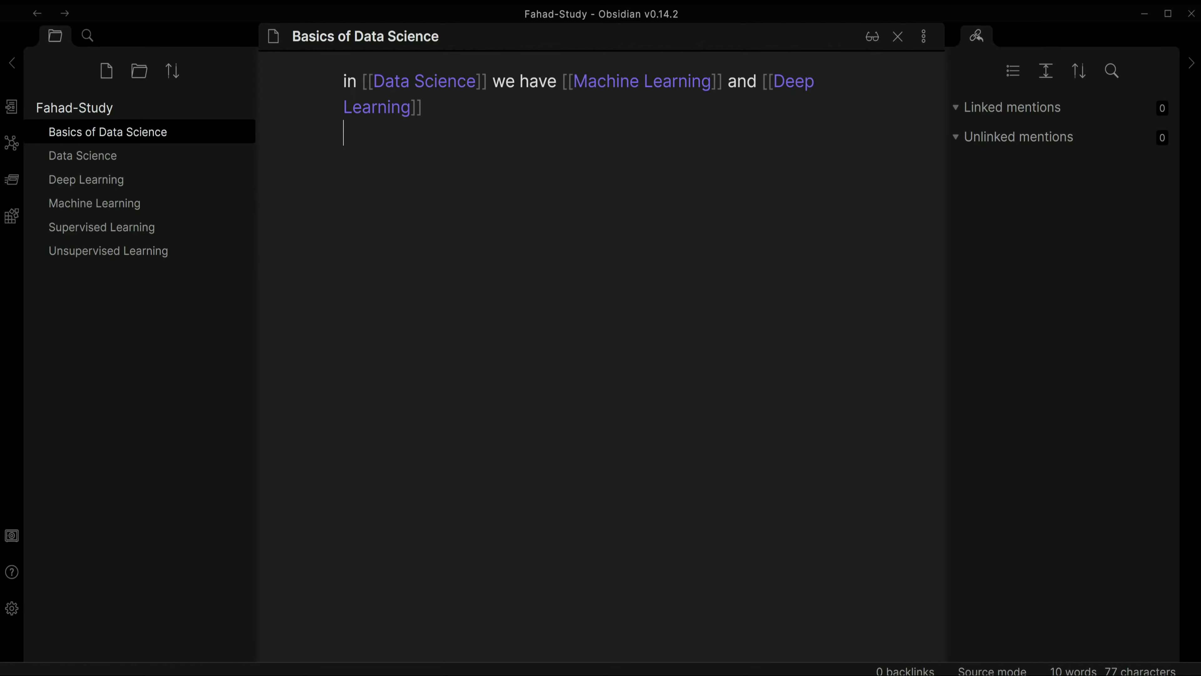
{"action": "key", "text": "Return"}
{"action": "type", "text": "#"}
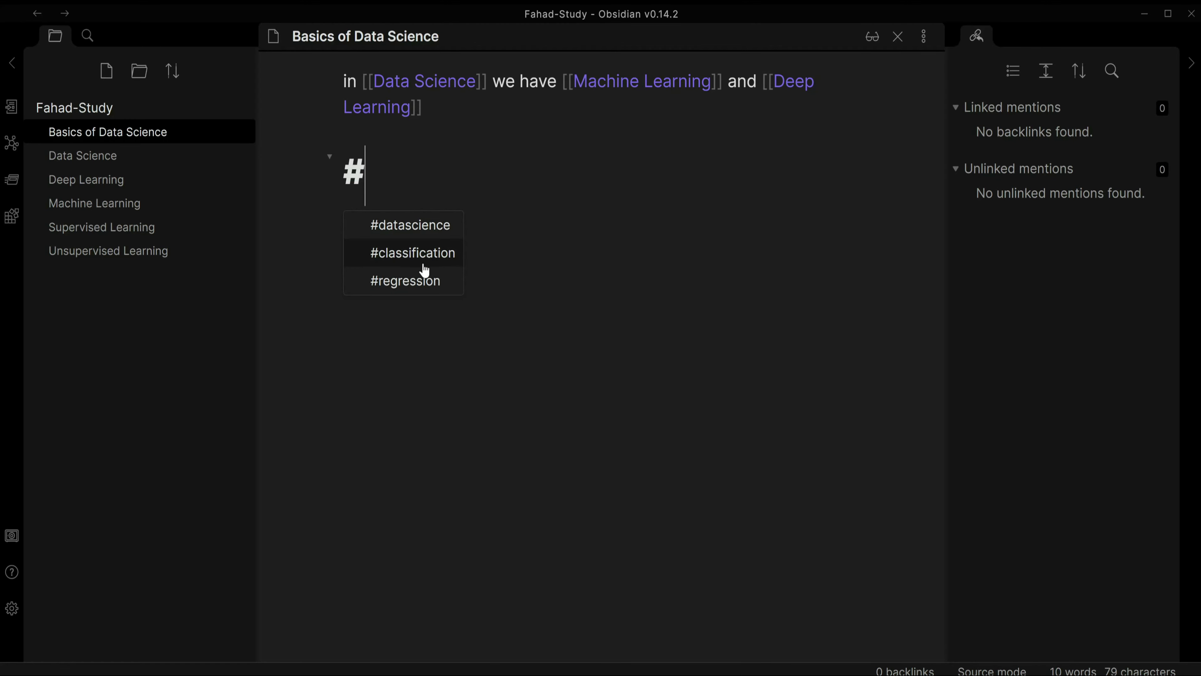
{"action": "key", "text": "Up"}
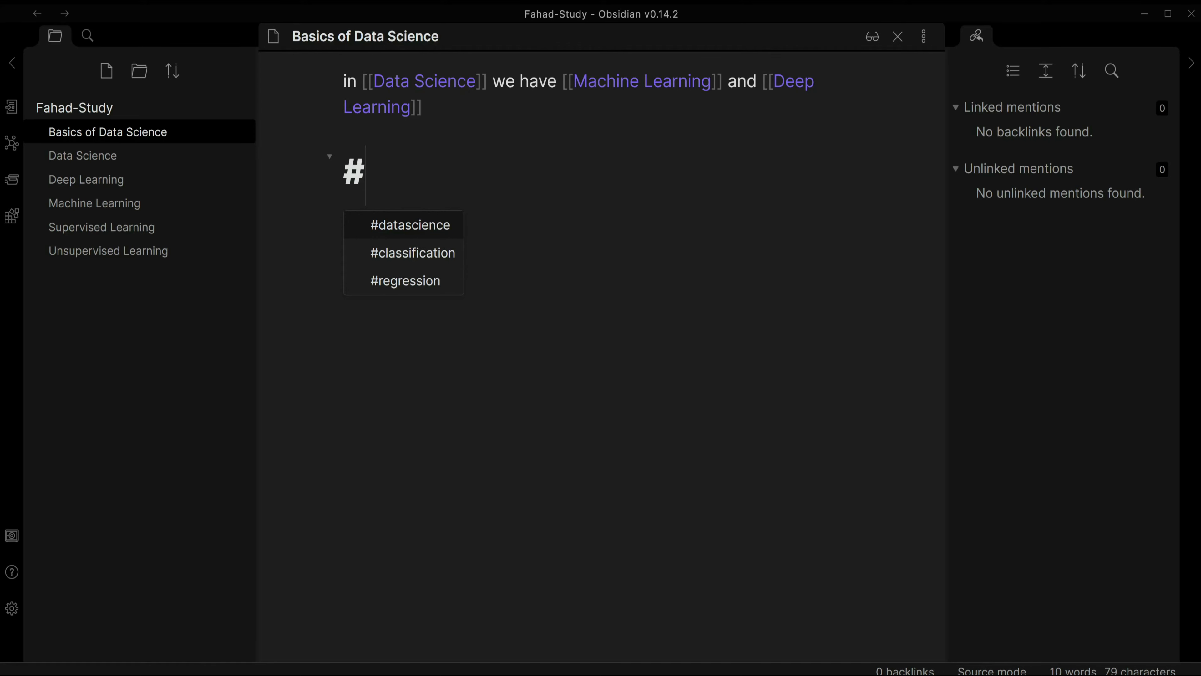
{"action": "type", "text": "ai"}
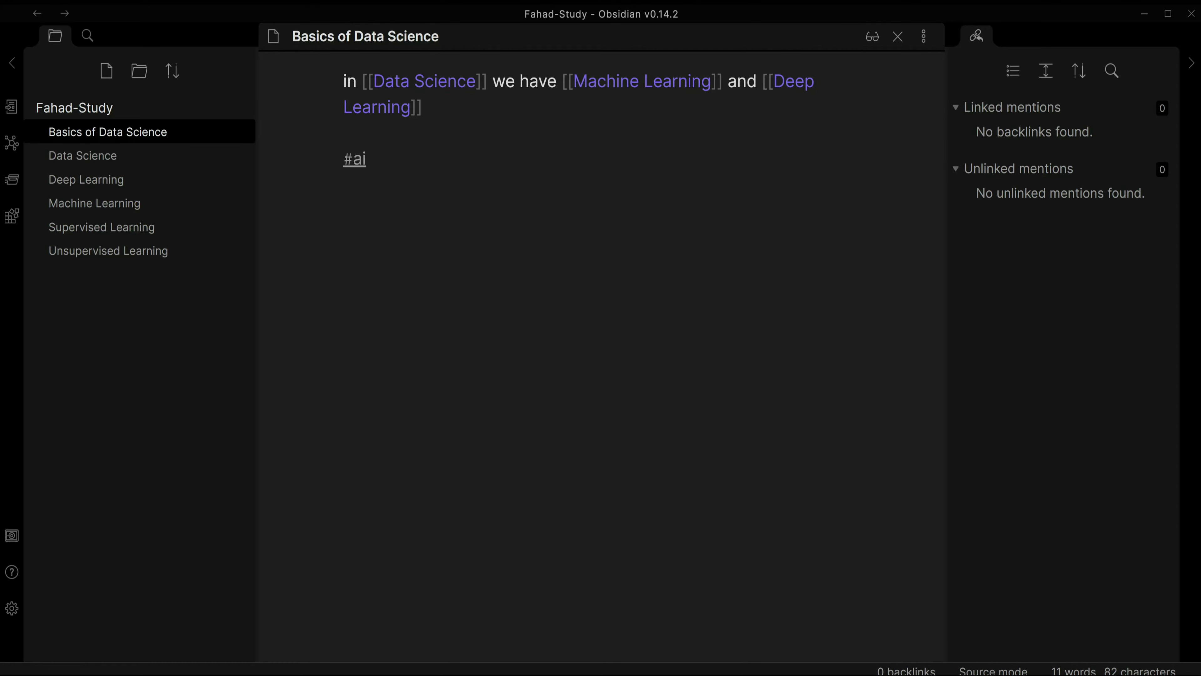
- Add the tags #ai and #datascience below the text of the Data Science note, leaving a blank line between
{"action": "left_click", "coordinate": [80, 161]}
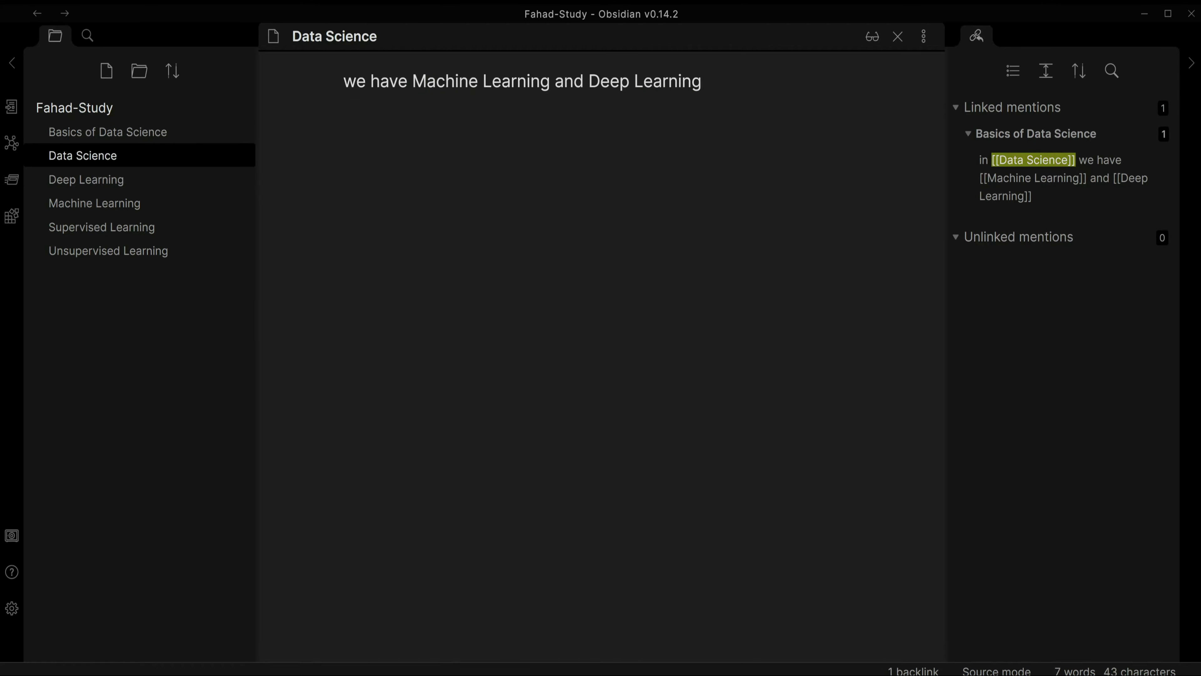
{"action": "key", "text": "Return"}
{"action": "key", "text": "Return"}
{"action": "type", "text": "#"}
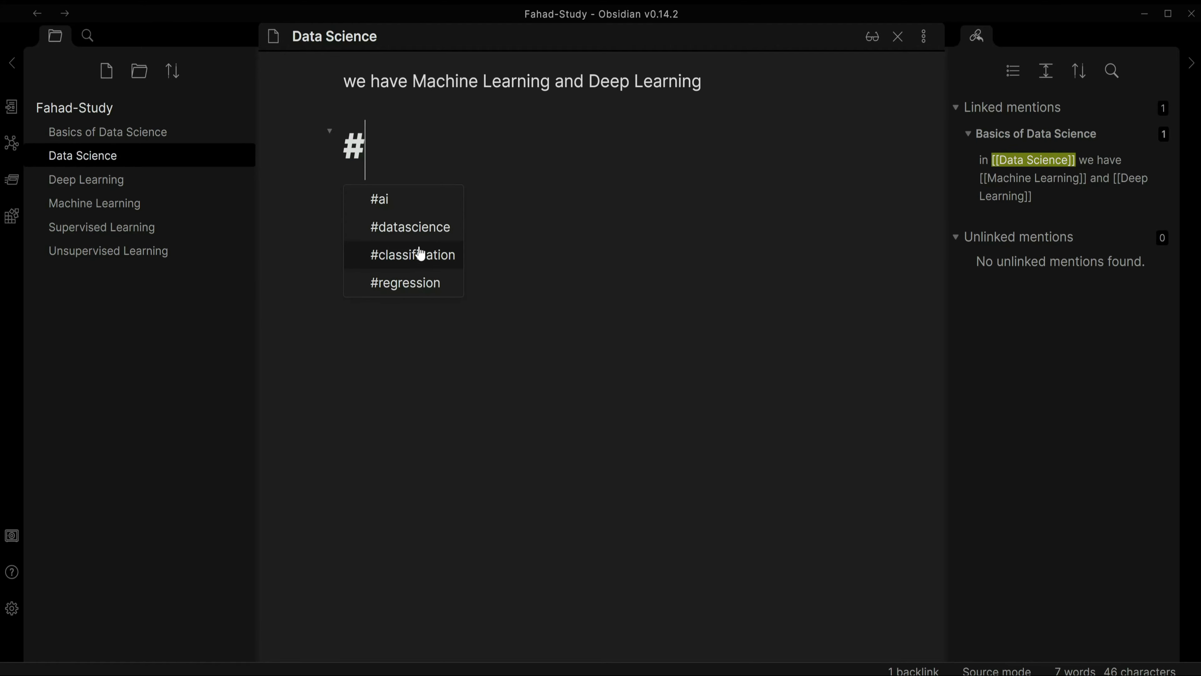
{"action": "key", "text": "Down"}
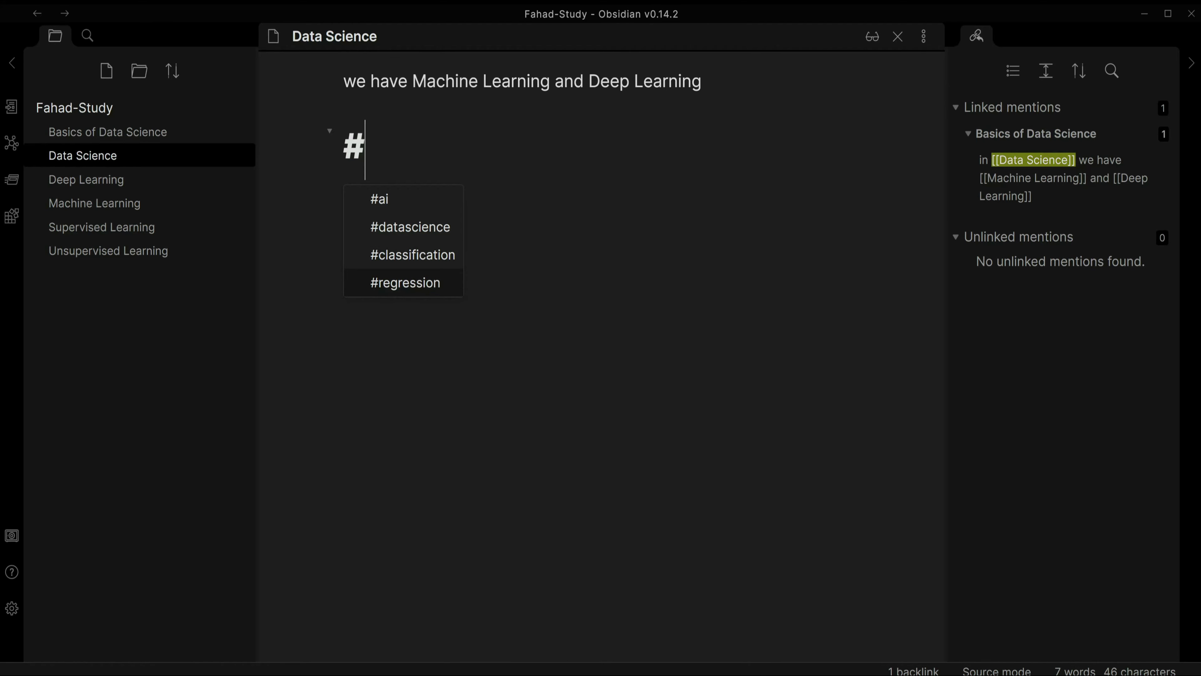
{"action": "key", "text": "Up"}
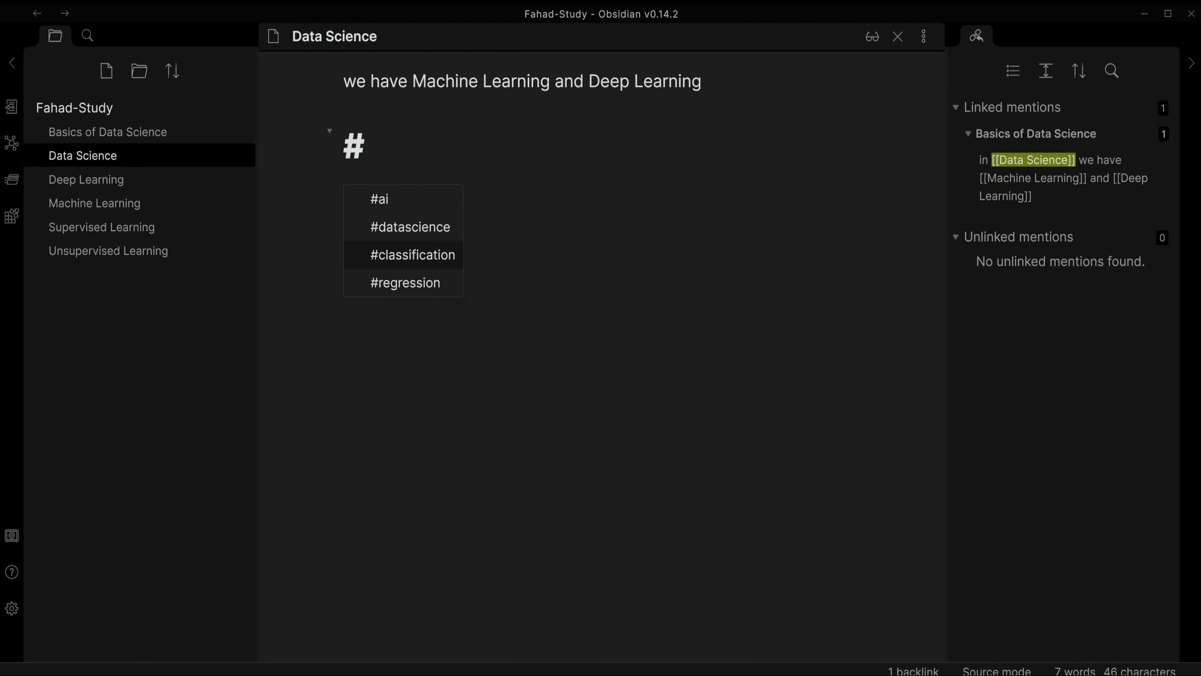
{"action": "key", "text": "Up"}
{"action": "key", "text": "Up"}
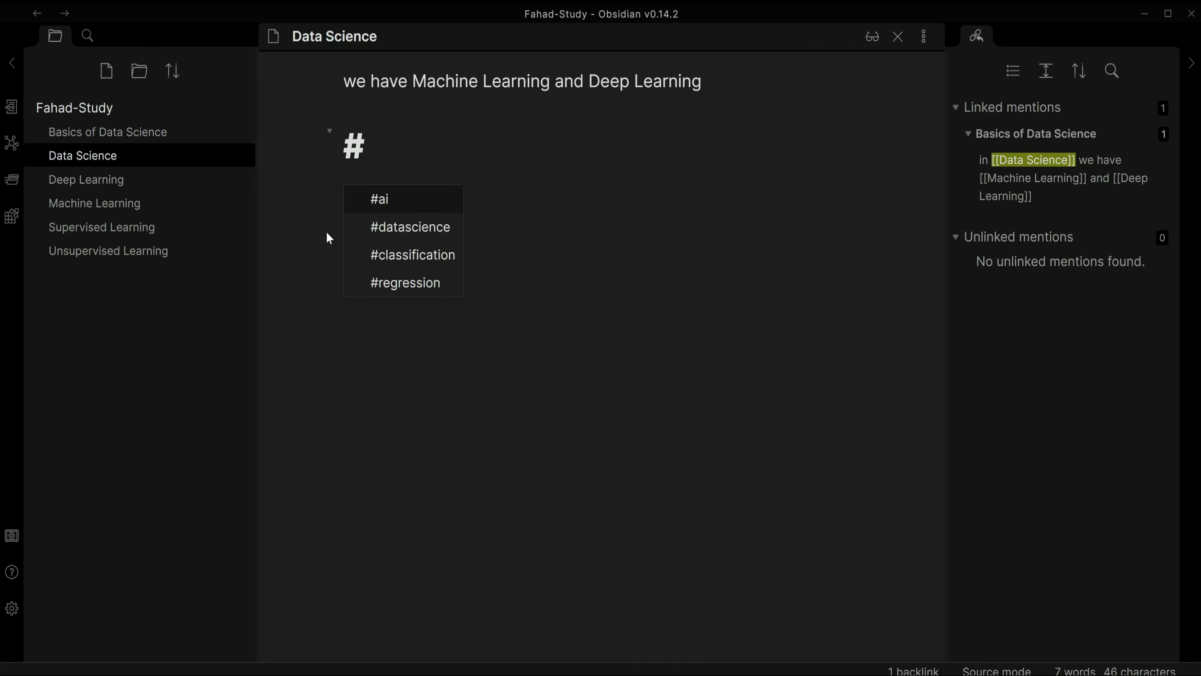
{"action": "key", "text": "Return"}
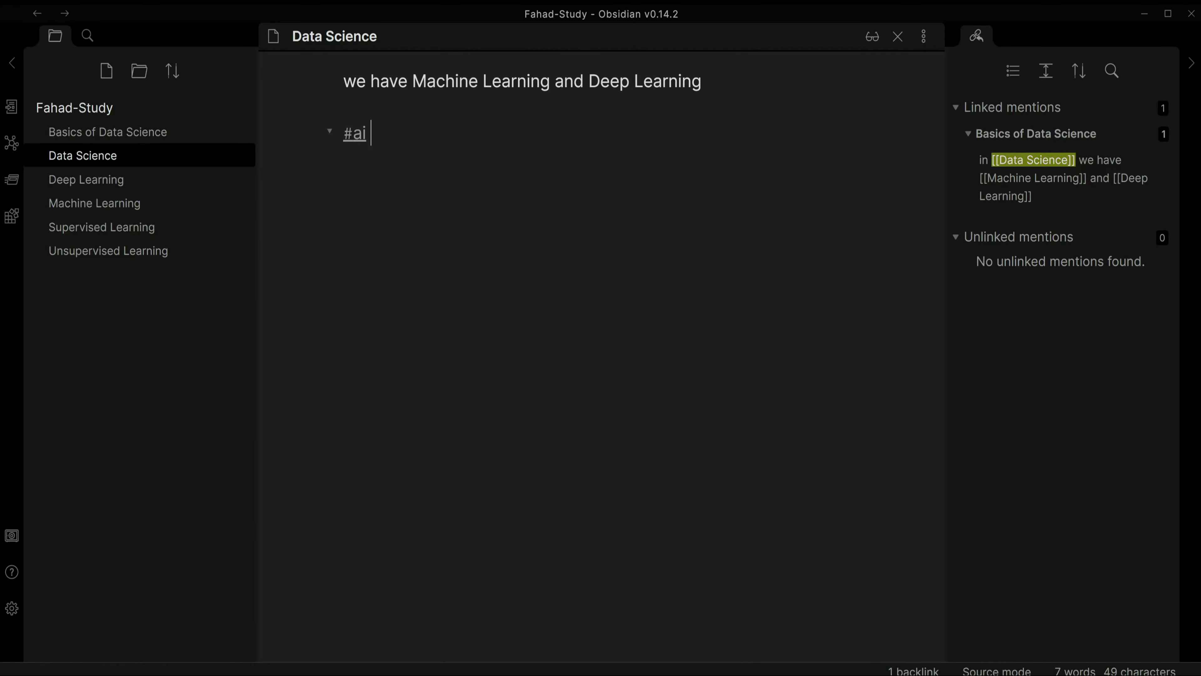
{"action": "type", "text": "#"}
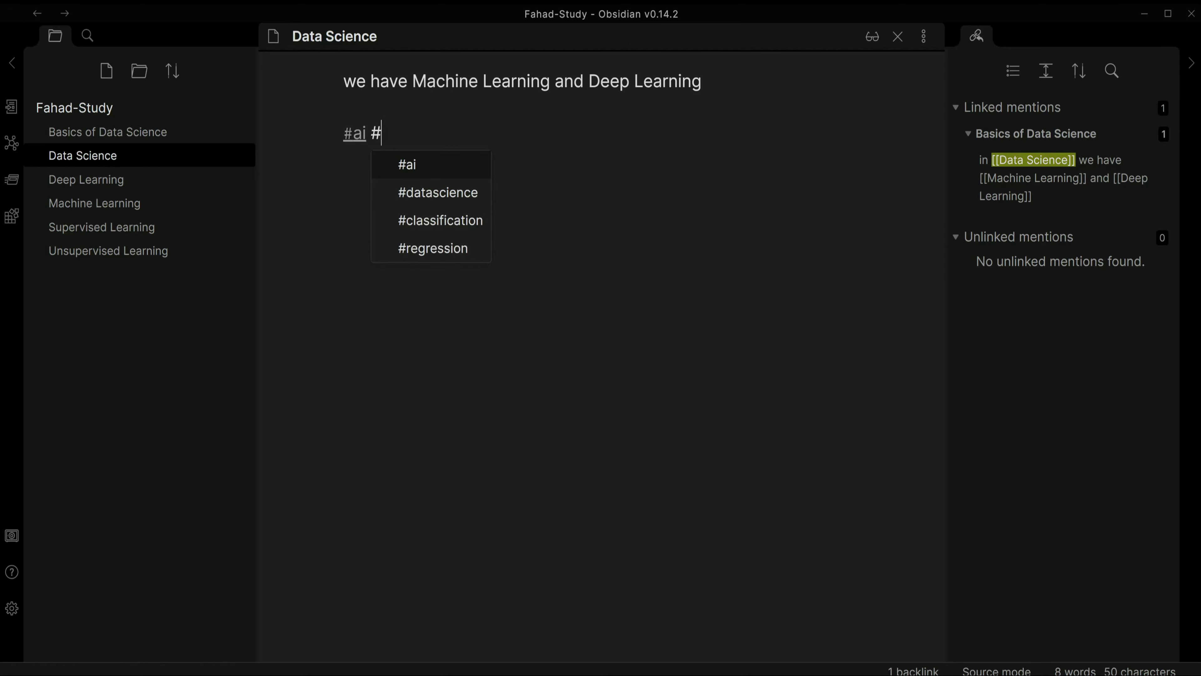
{"action": "left_click", "coordinate": [441, 199]}
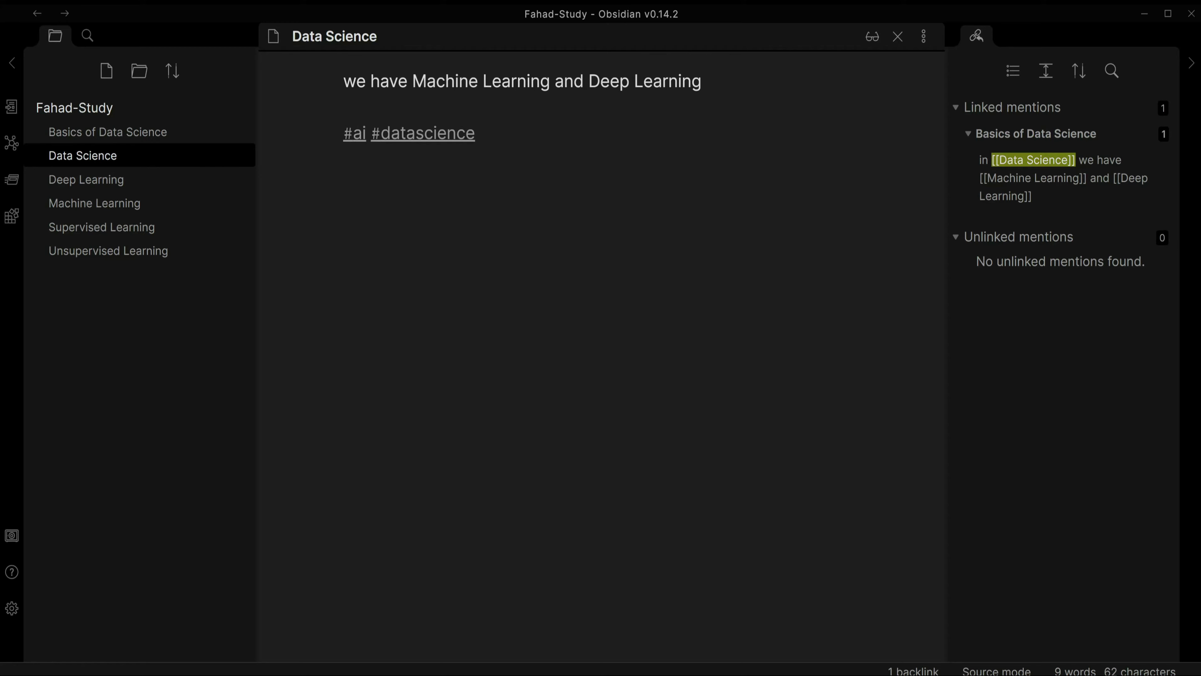
- Write "Regression" as the text of the empty Supervised Learning note, followed by a blank line
{"action": "left_click", "coordinate": [94, 204]}
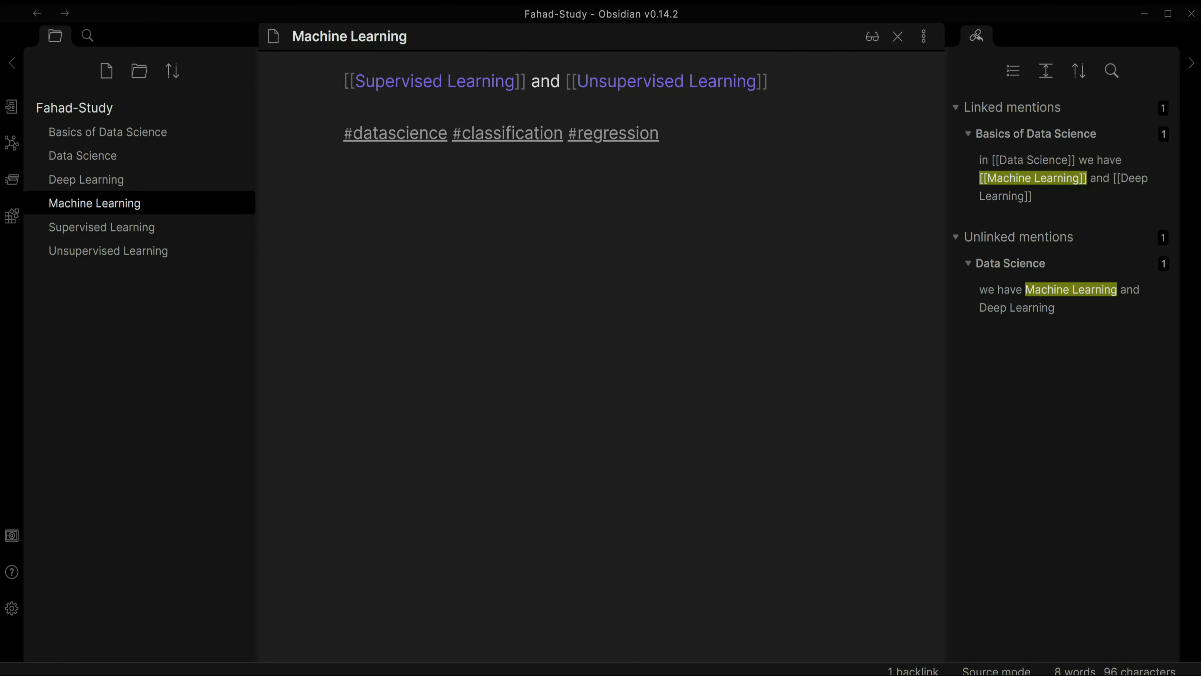
{"action": "left_click", "coordinate": [93, 231]}
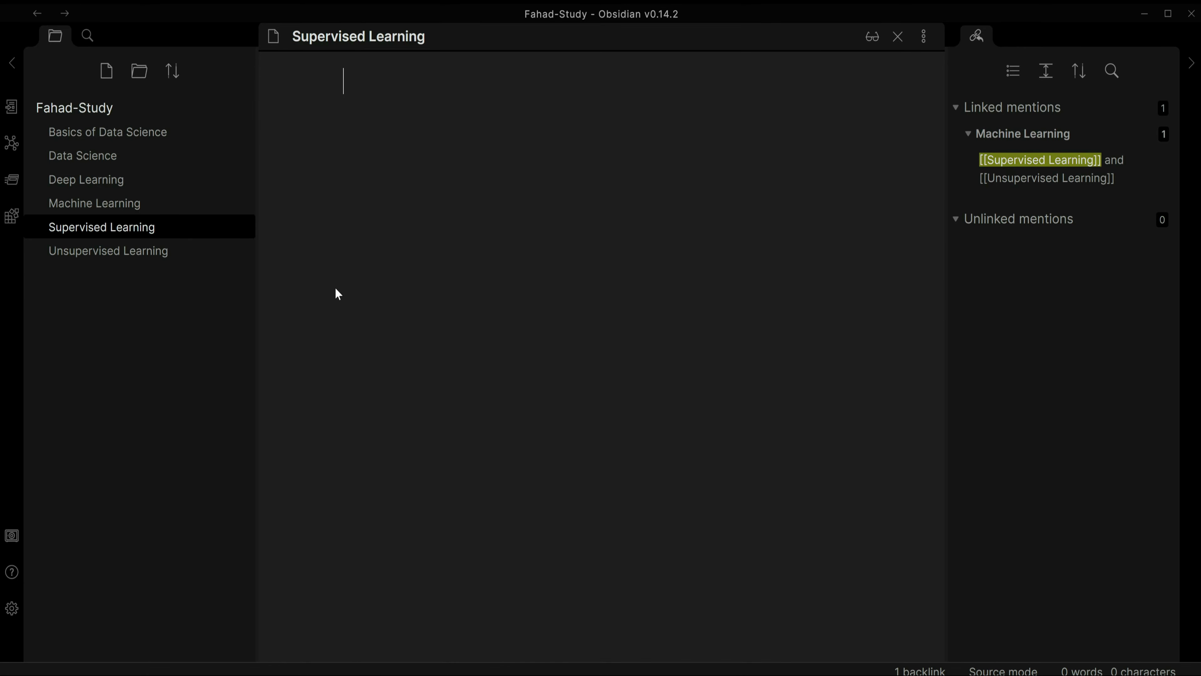
{"action": "type", "text": "Regress"}
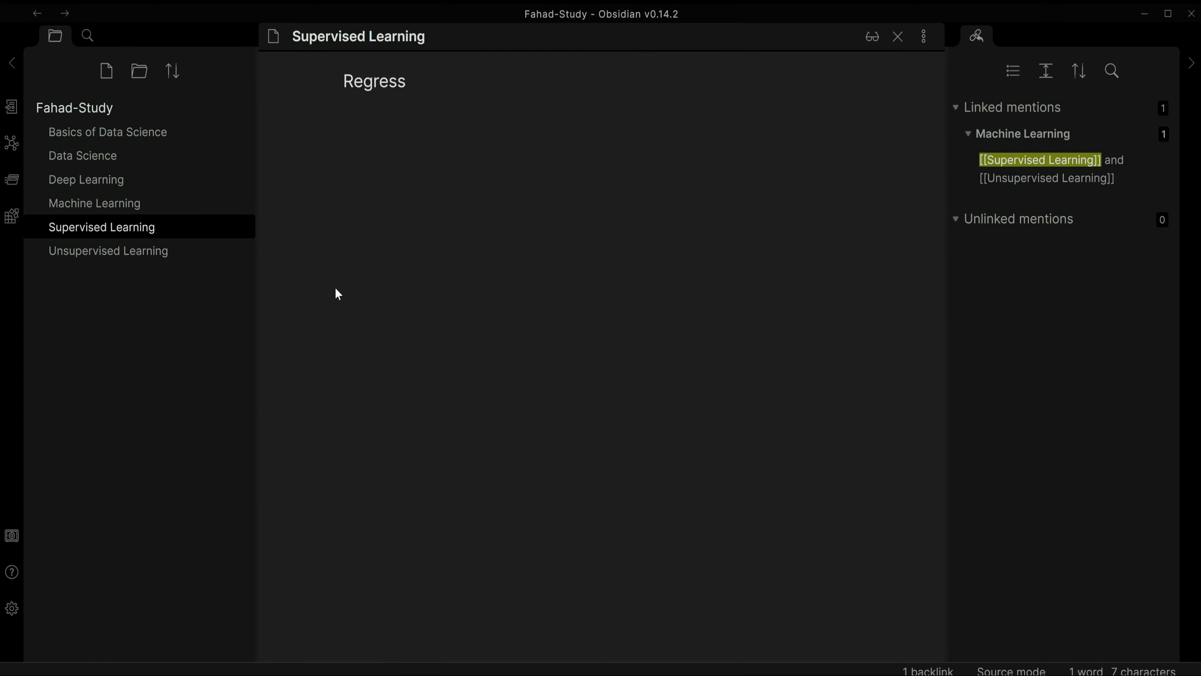
{"action": "type", "text": "ion"}
{"action": "key", "text": "Return"}
{"action": "key", "text": "Return"}
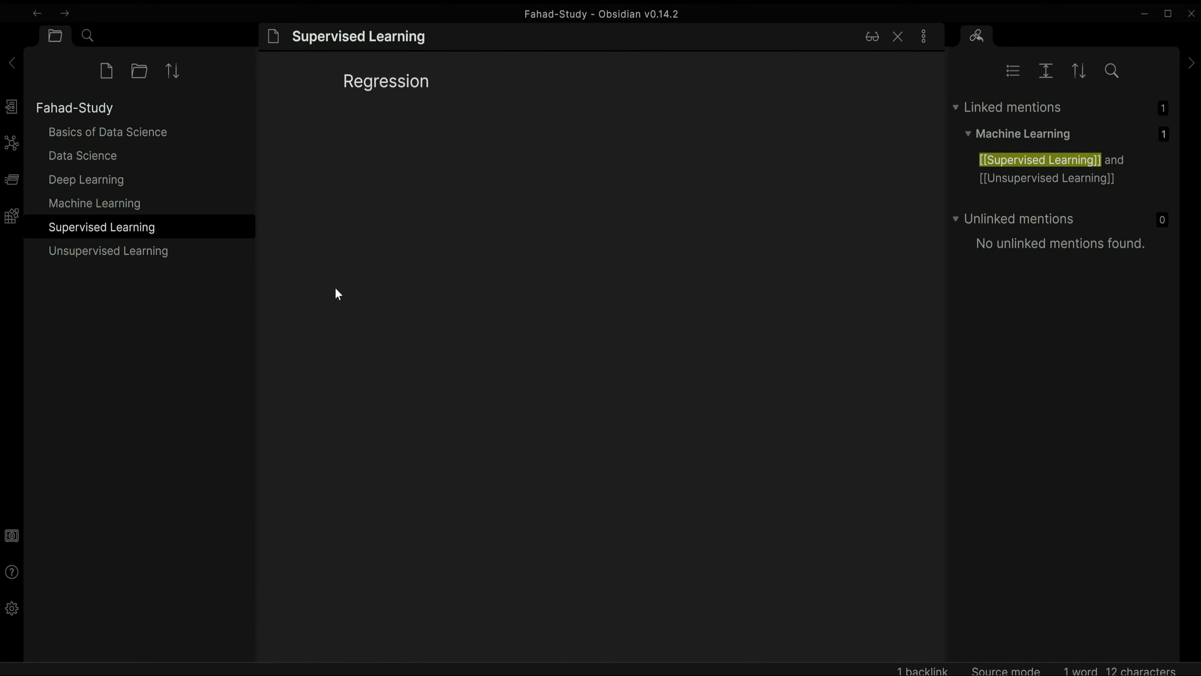
- Add the existing tag #regression below the text of the Supervised Learning note
{"action": "type", "text": "#"}
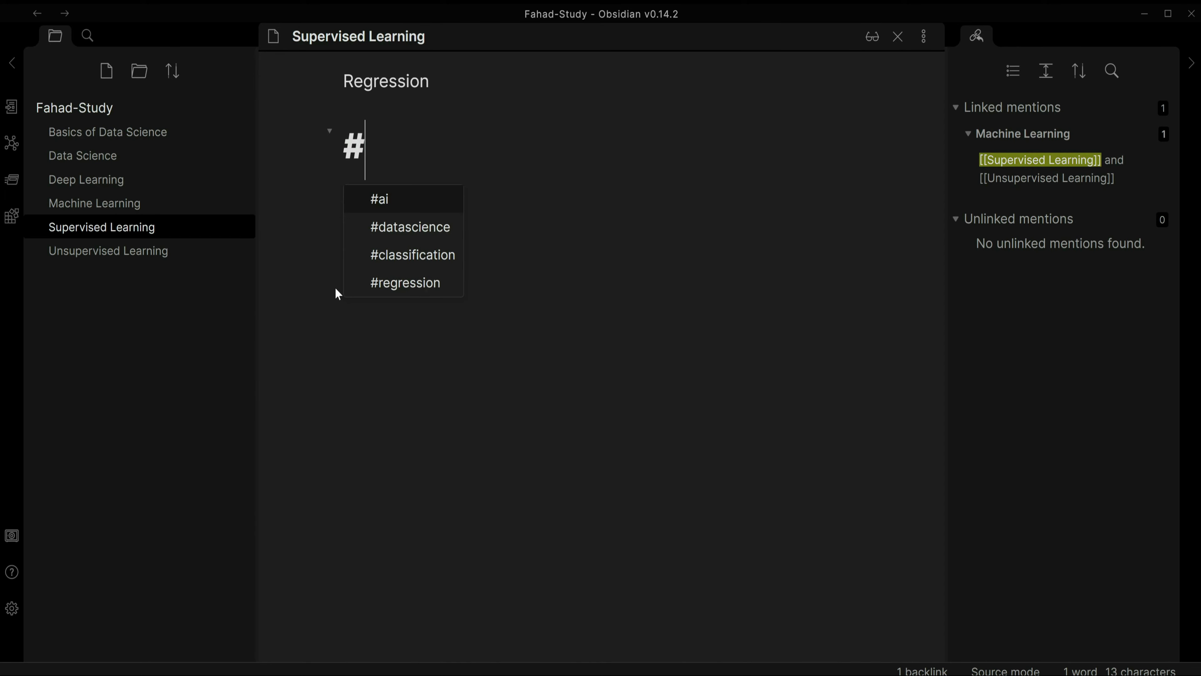
{"action": "key", "text": "Down"}
{"action": "key", "text": "Down"}
{"action": "key", "text": "Down"}
{"action": "key", "text": "Return"}
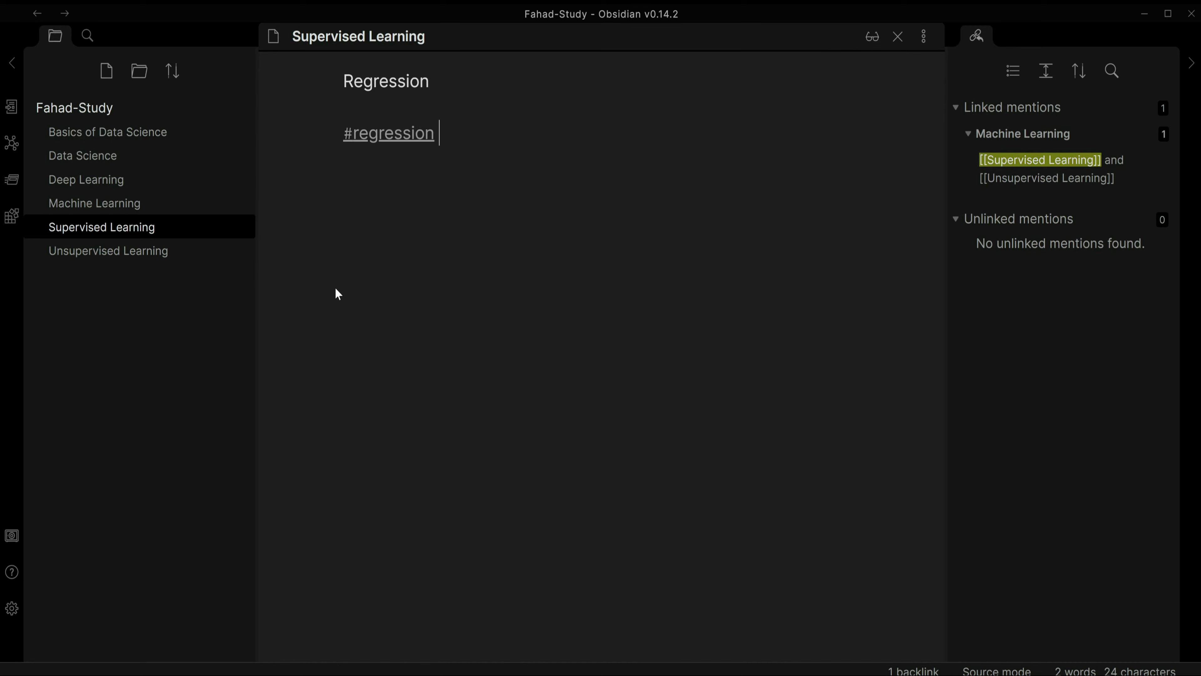
- Create a new note titled "Linear Regression" in the Fahad-Study vault
{"action": "left_click", "coordinate": [107, 72]}
{"action": "type", "text": "Linear"}
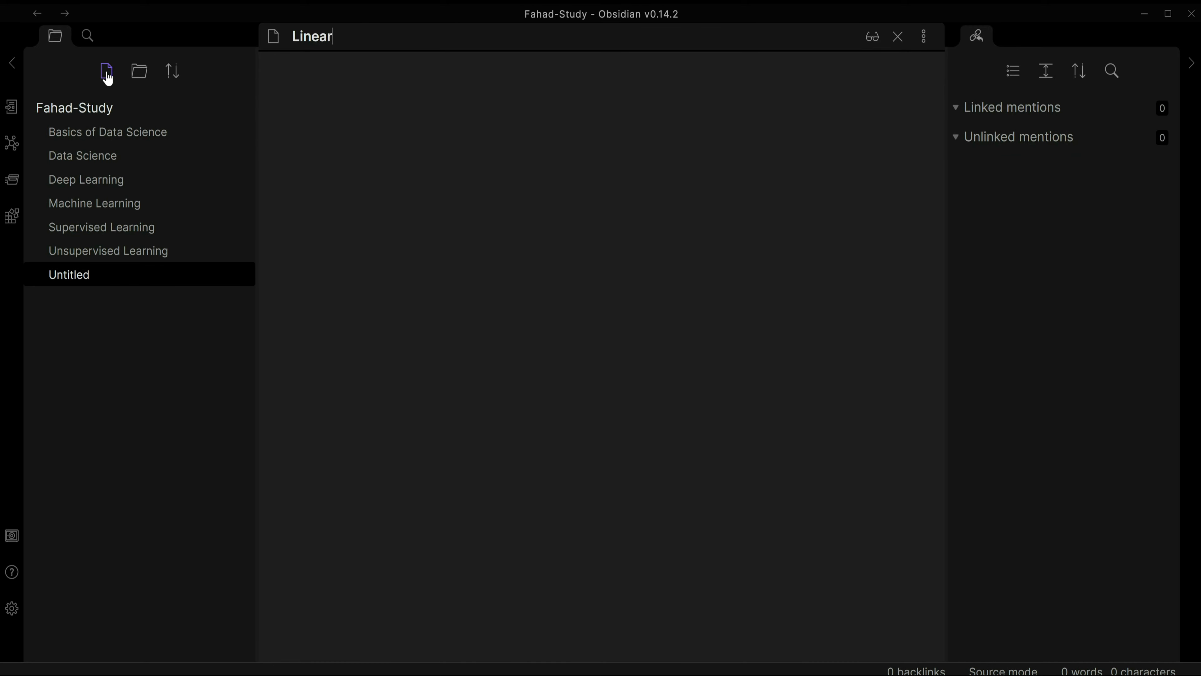
{"action": "type", "text": " Regression"}
{"action": "key", "text": "Return"}
- Write "define what is LR" as the first line of the Linear Regression note
{"action": "type", "text": "dein"}
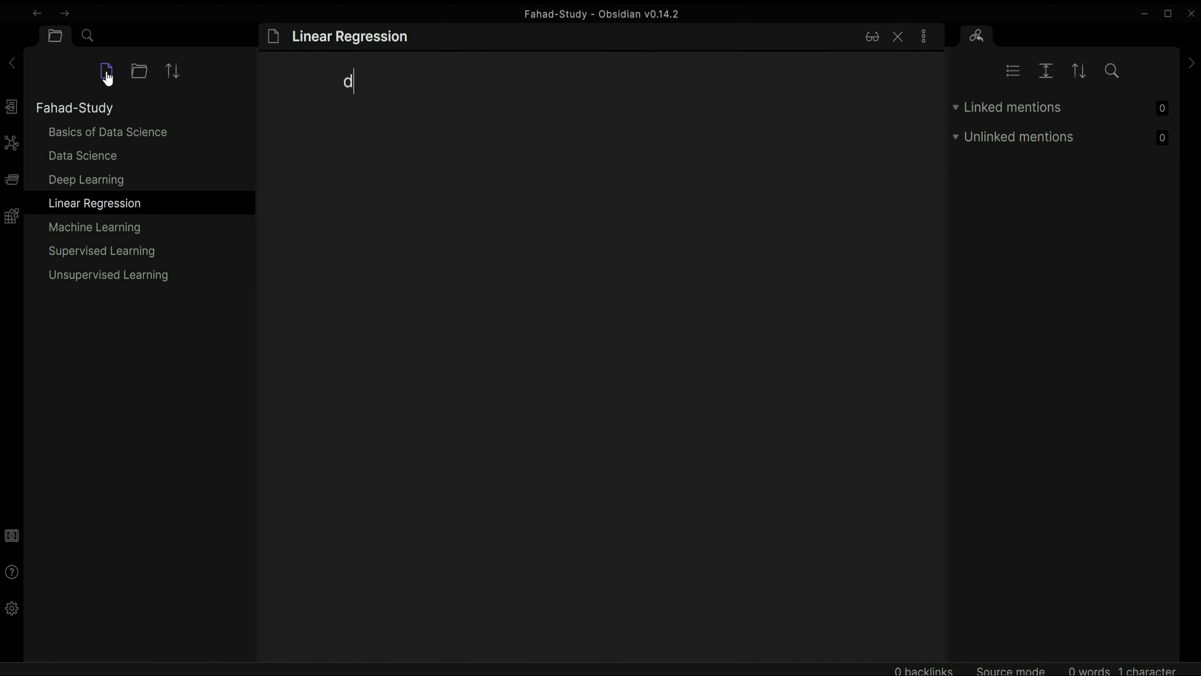
{"action": "key", "text": "BackSpace"}
{"action": "key", "text": "BackSpace"}
{"action": "type", "text": "fine wh"}
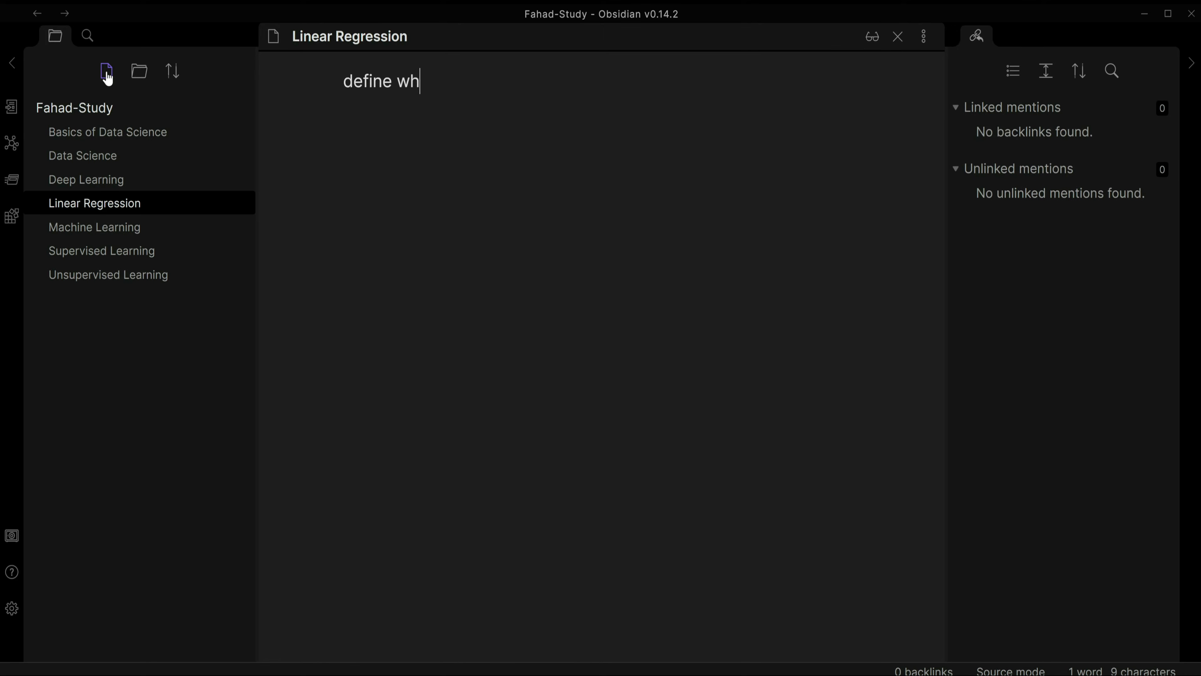
{"action": "type", "text": "at is LR"}
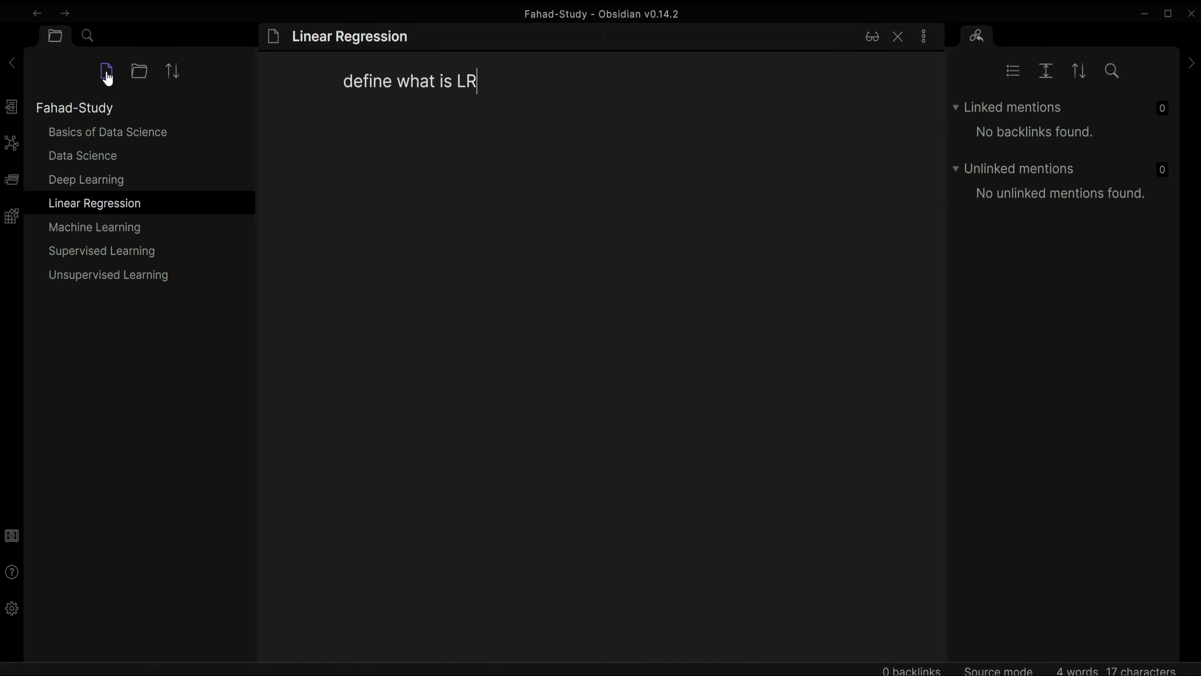
- Add the lines "why it is used?" and "how it is used?" to the Linear Regression note
{"action": "key", "text": "Return"}
{"action": "type", "text": "why is"}
{"action": "key", "text": "BackSpace"}
{"action": "key", "text": "BackSpace"}
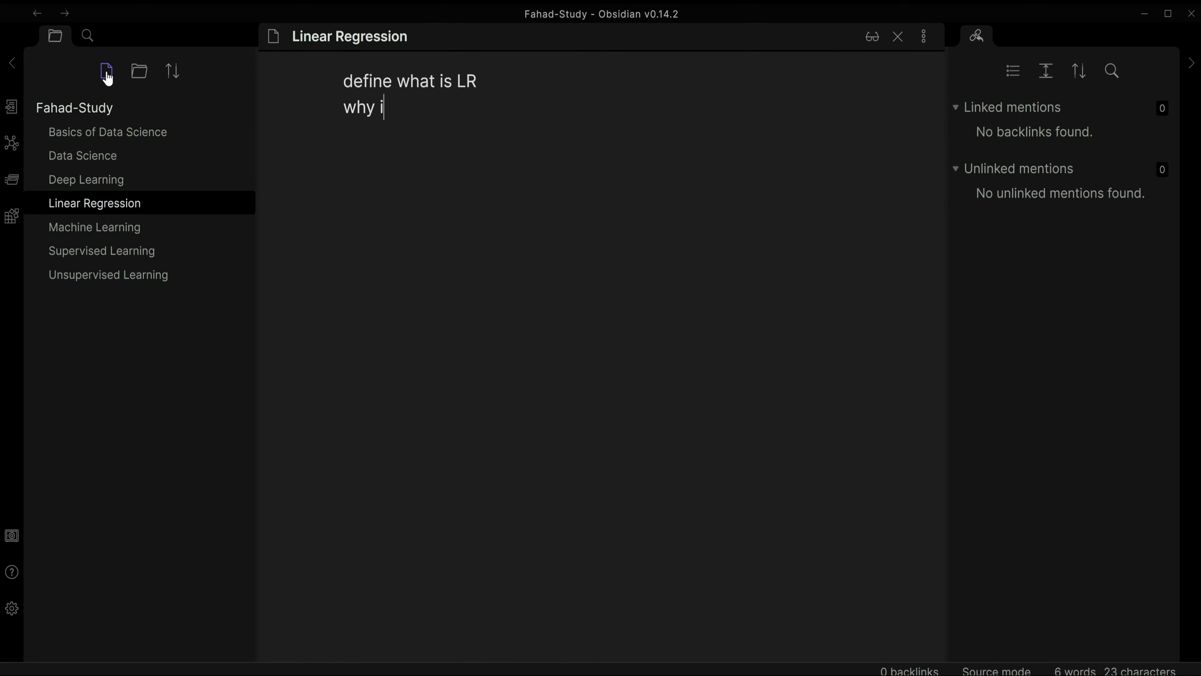
{"action": "type", "text": "t is used?"}
{"action": "key", "text": "Return"}
{"action": "type", "text": "how it isu"}
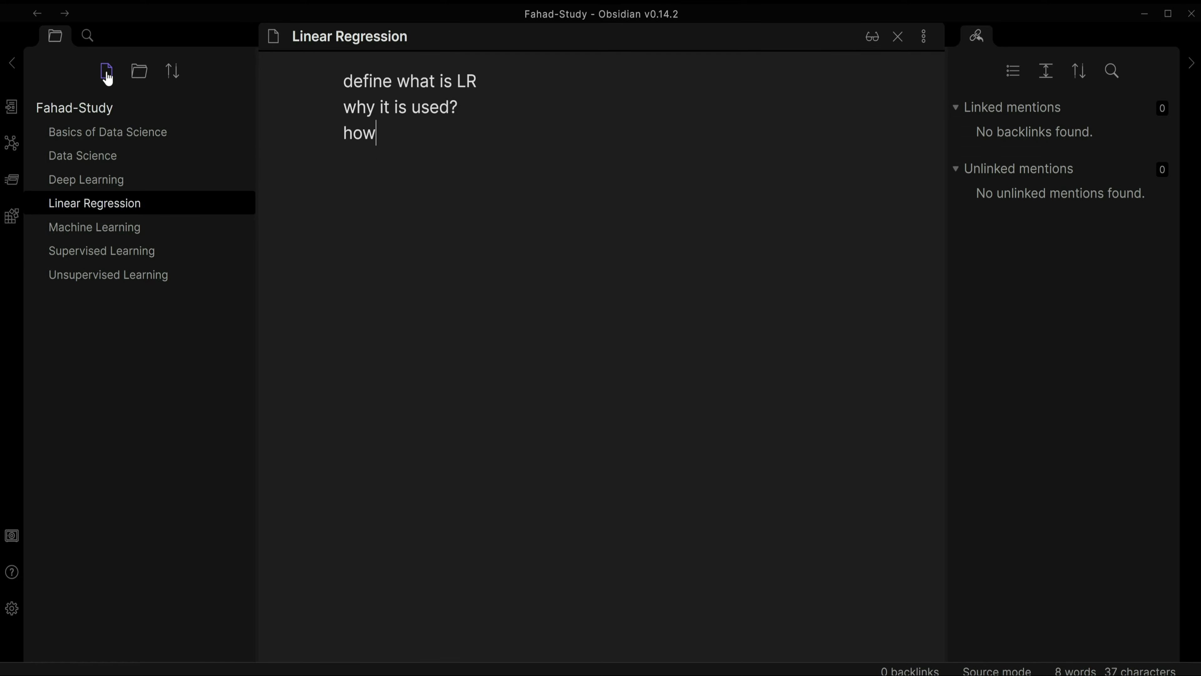
{"action": "key", "text": "BackSpace"}
{"action": "key", "text": "BackSpace"}
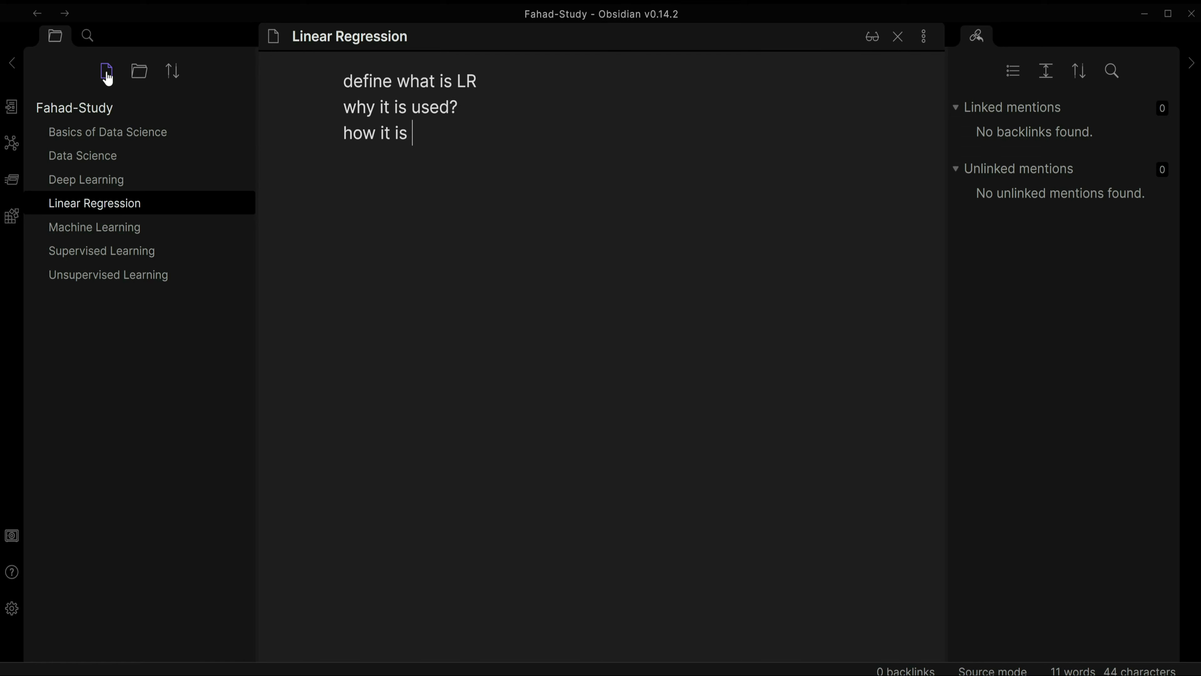
{"action": "type", "text": "used?"}
- Add a fourth line reading "some examples of LR, boston house price prediction" to the Linear Regression note
{"action": "key", "text": "Return"}
{"action": "type", "text": "some example"}
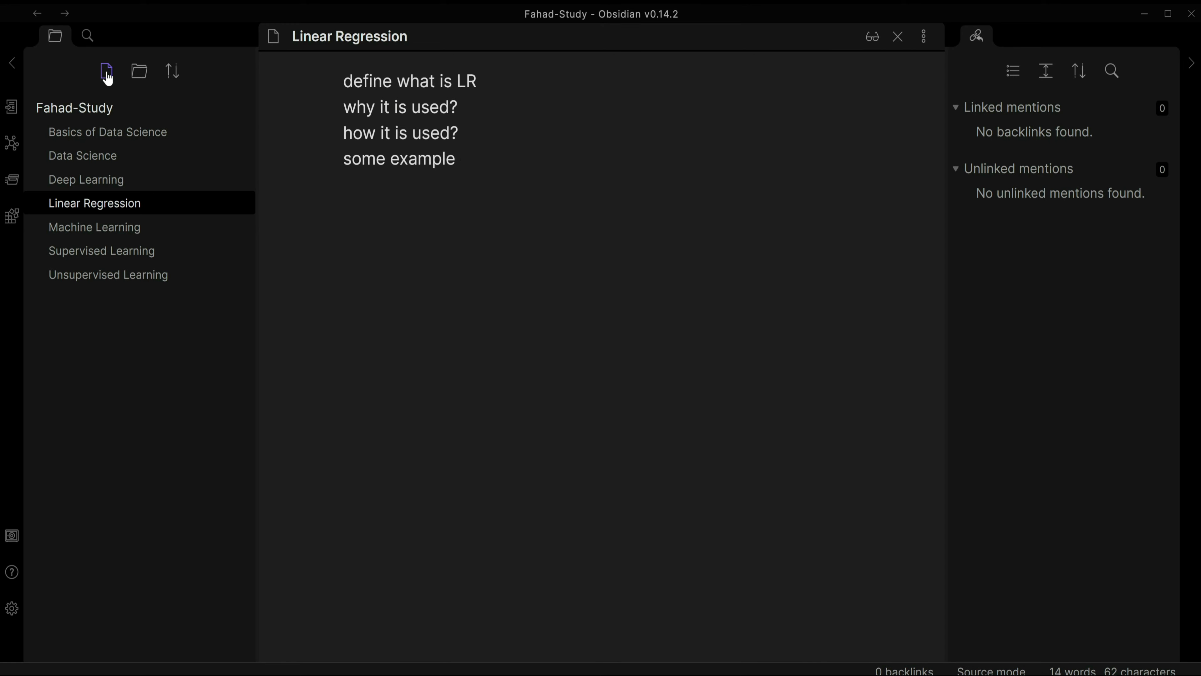
{"action": "type", "text": "s of LR, "}
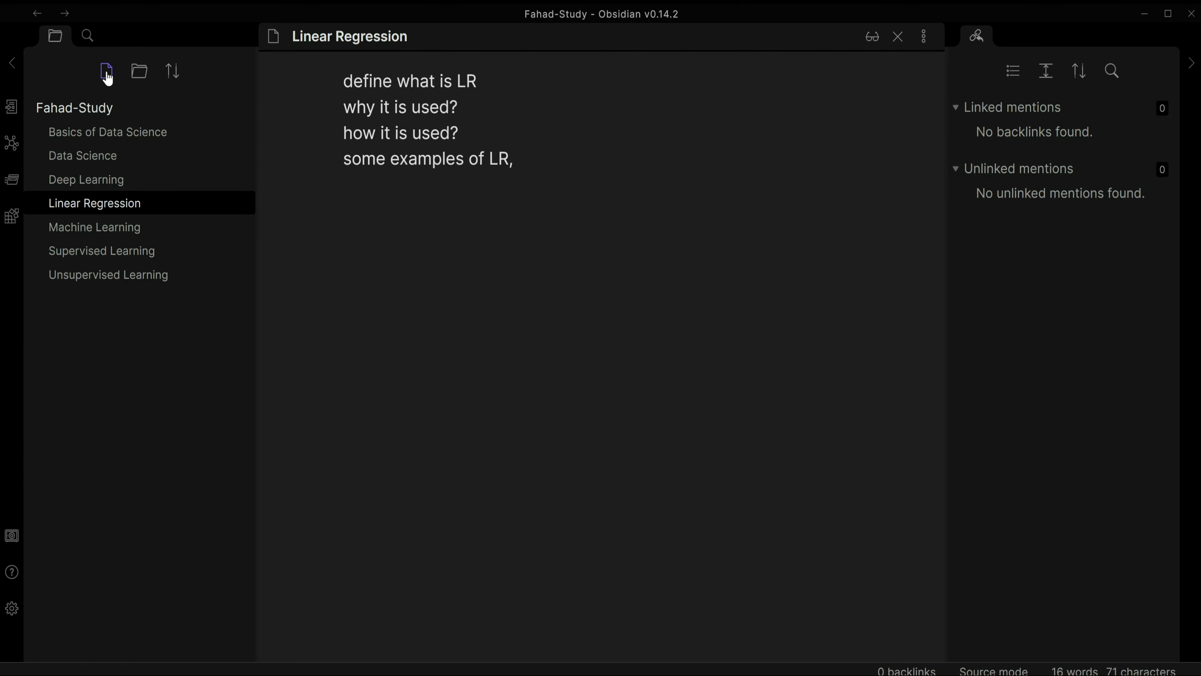
{"action": "type", "text": "bost"}
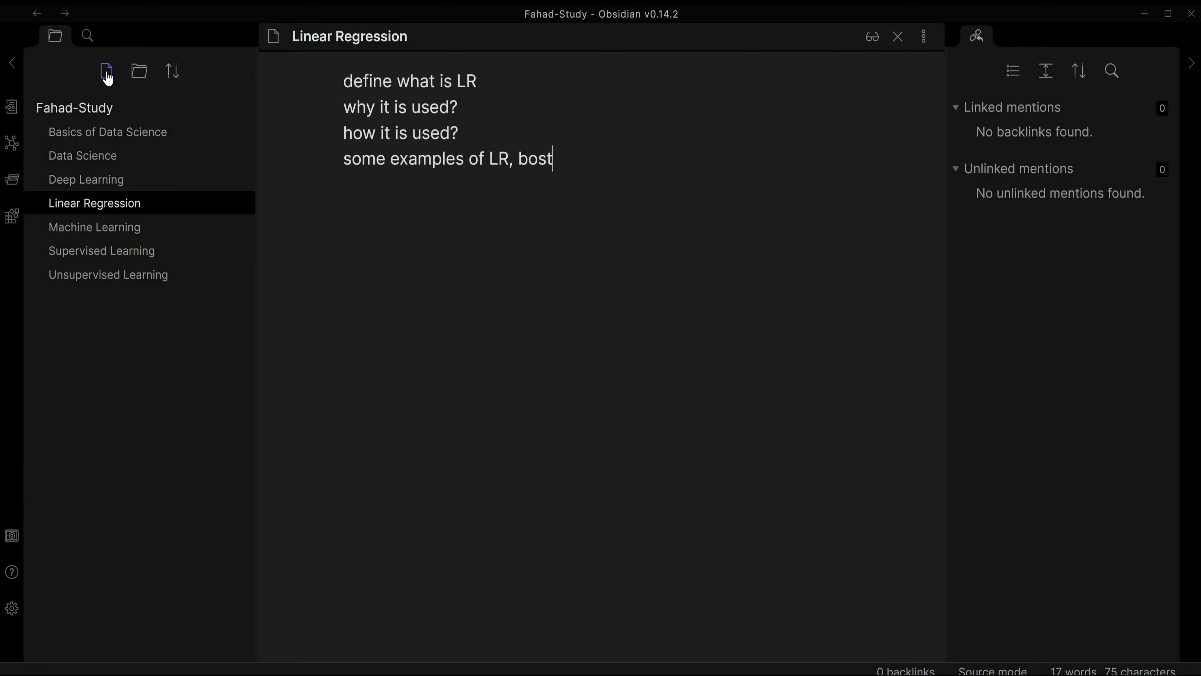
{"action": "type", "text": "on house"}
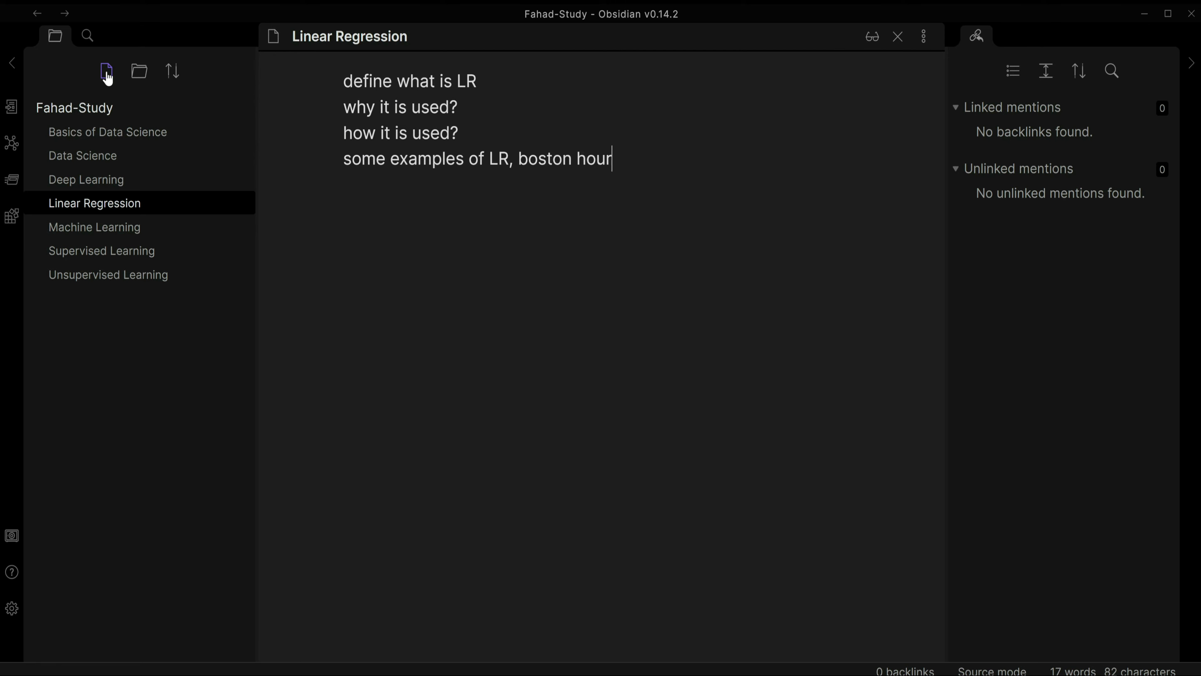
{"action": "type", "text": " price"}
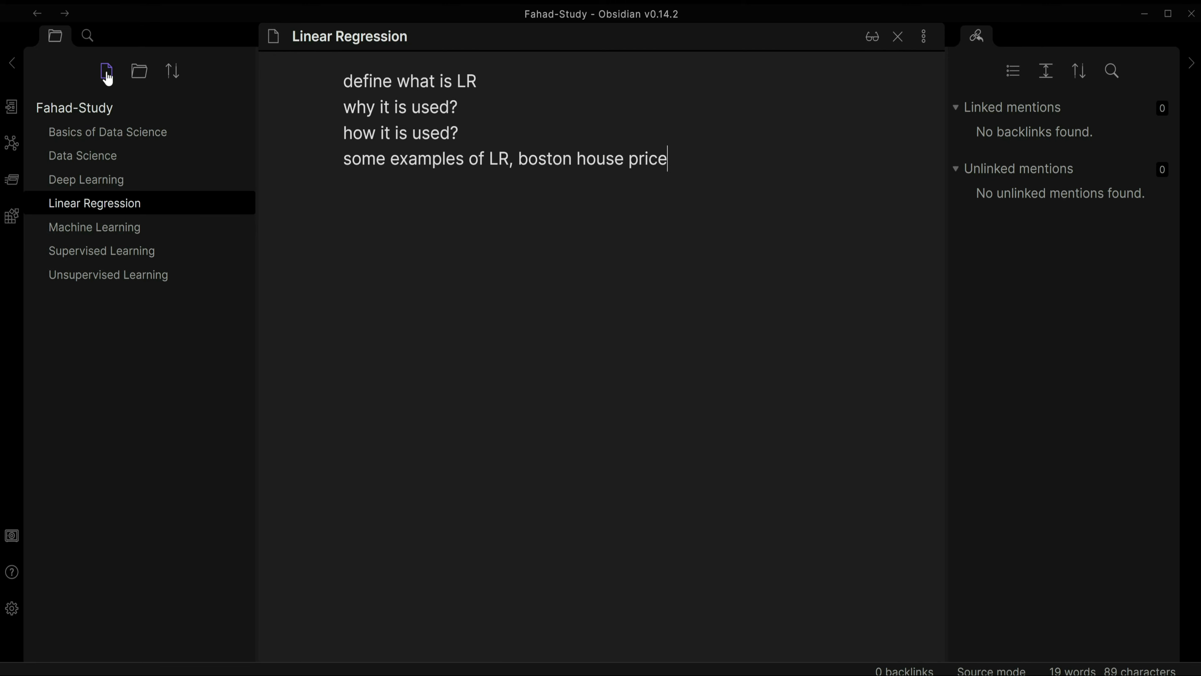
{"action": "type", "text": " prediction"}
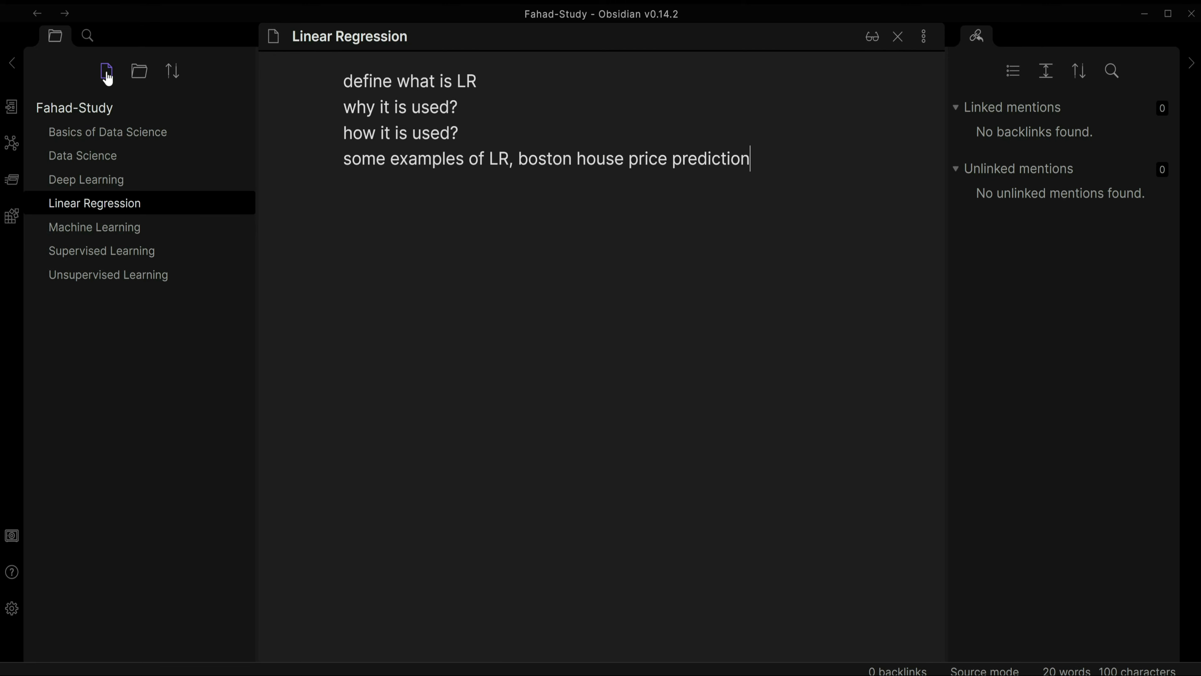
- Add the existing tags #datascience and #regression on a separate line below the Linear Regression note's text
{"action": "key", "text": "Return"}
{"action": "key", "text": "Return"}
{"action": "type", "text": "#"}
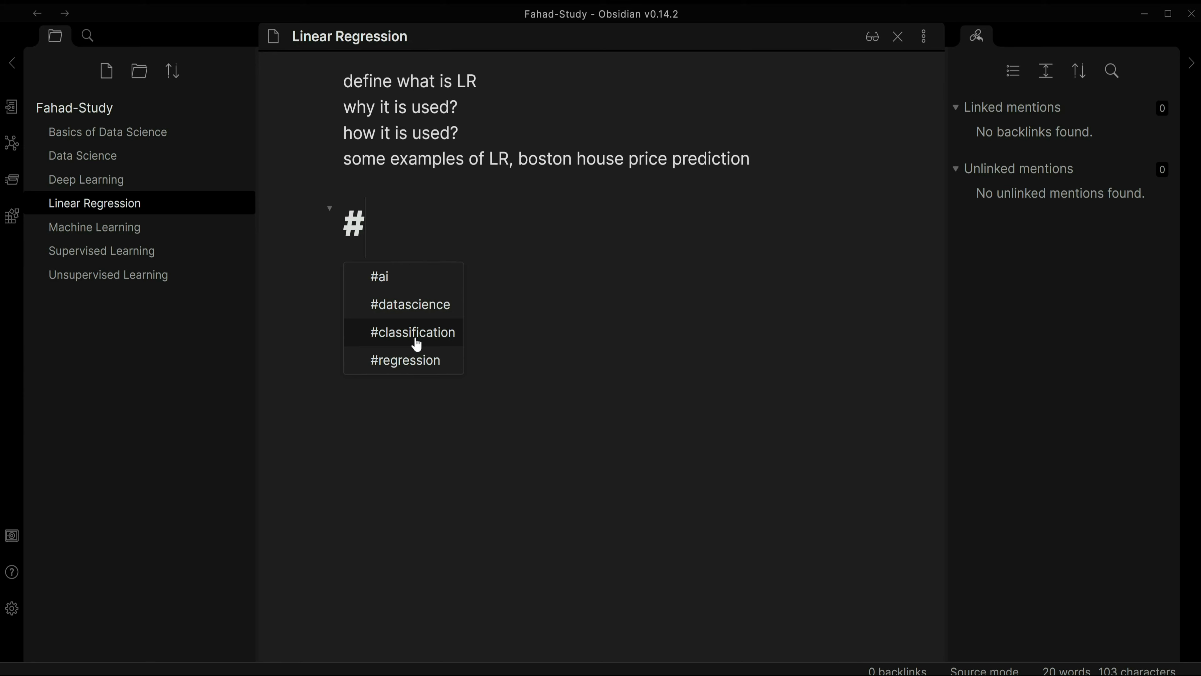
{"action": "left_click", "coordinate": [422, 311]}
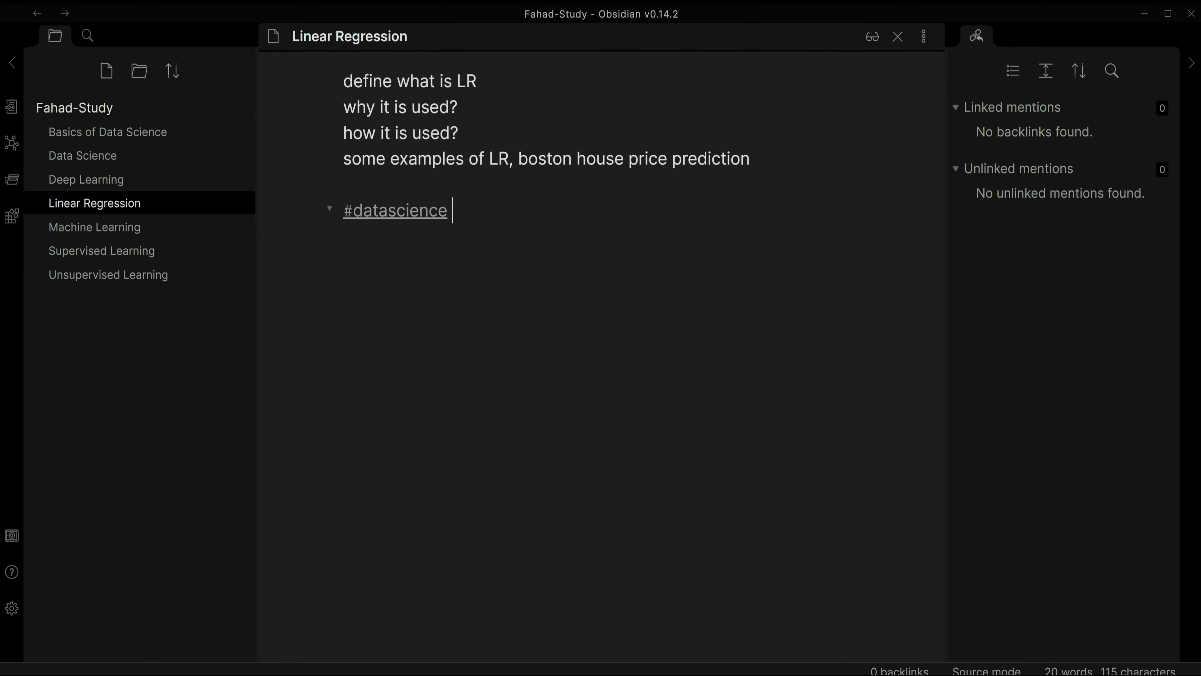
{"action": "type", "text": "#"}
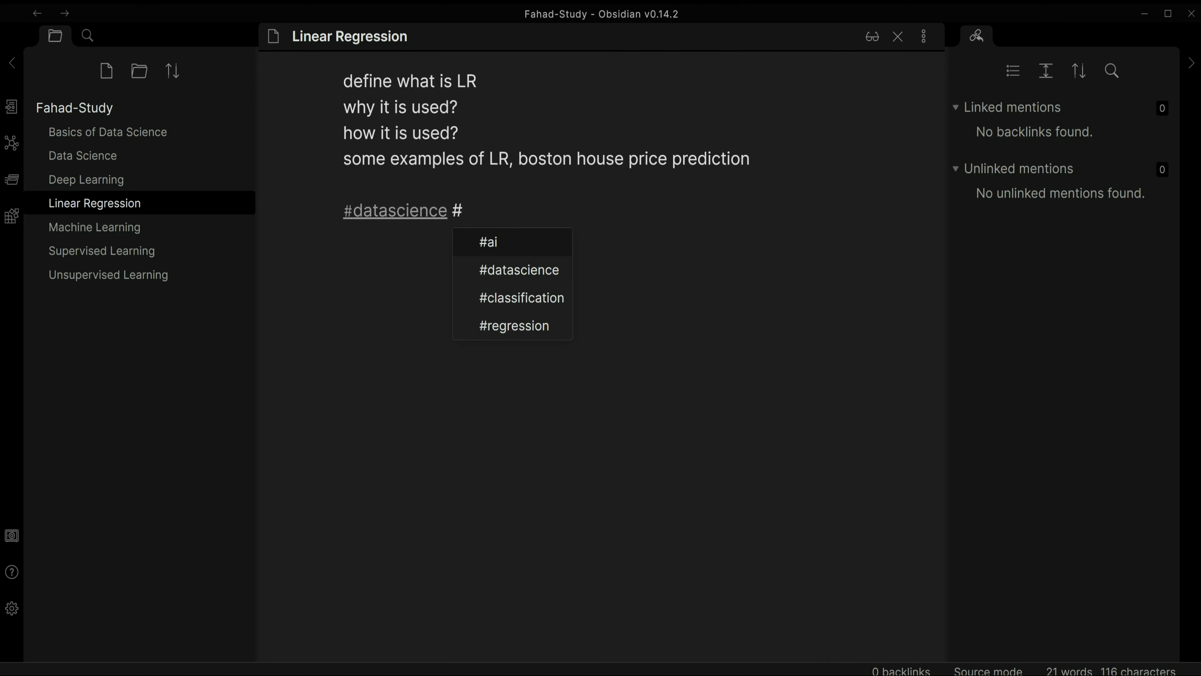
{"action": "left_click", "coordinate": [512, 339]}
- Add a new tag #linearregression after the #regression tag in the Linear Regression note
{"action": "type", "text": "#"}
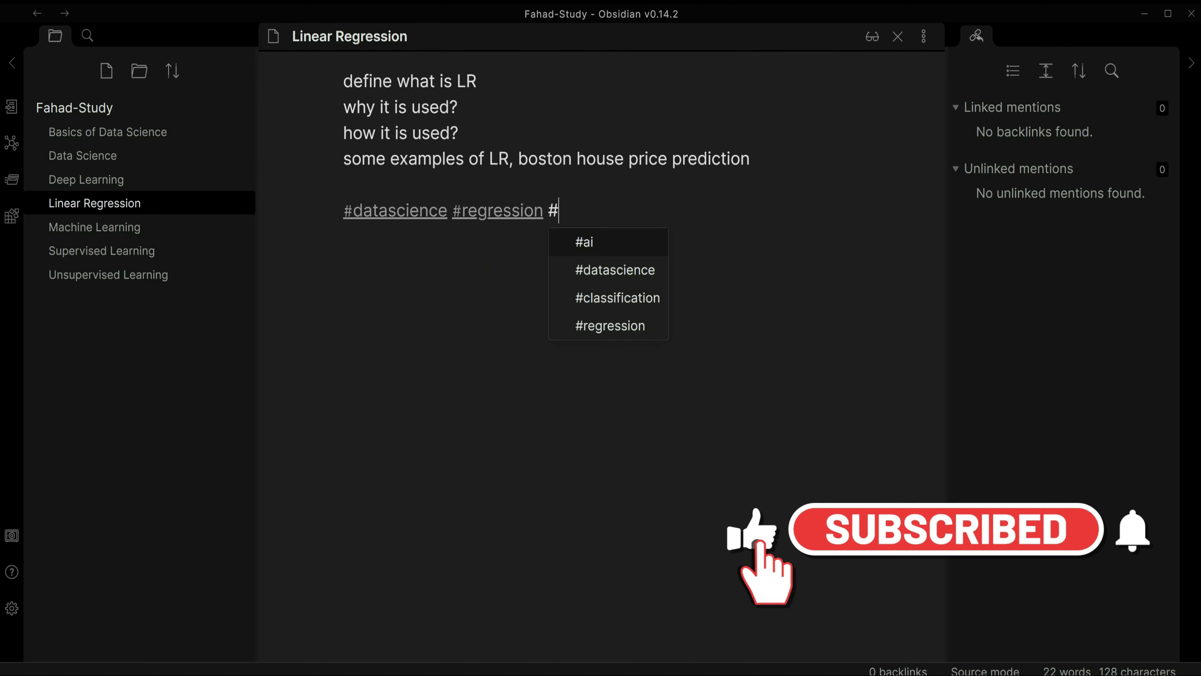
{"action": "type", "text": "linearr"}
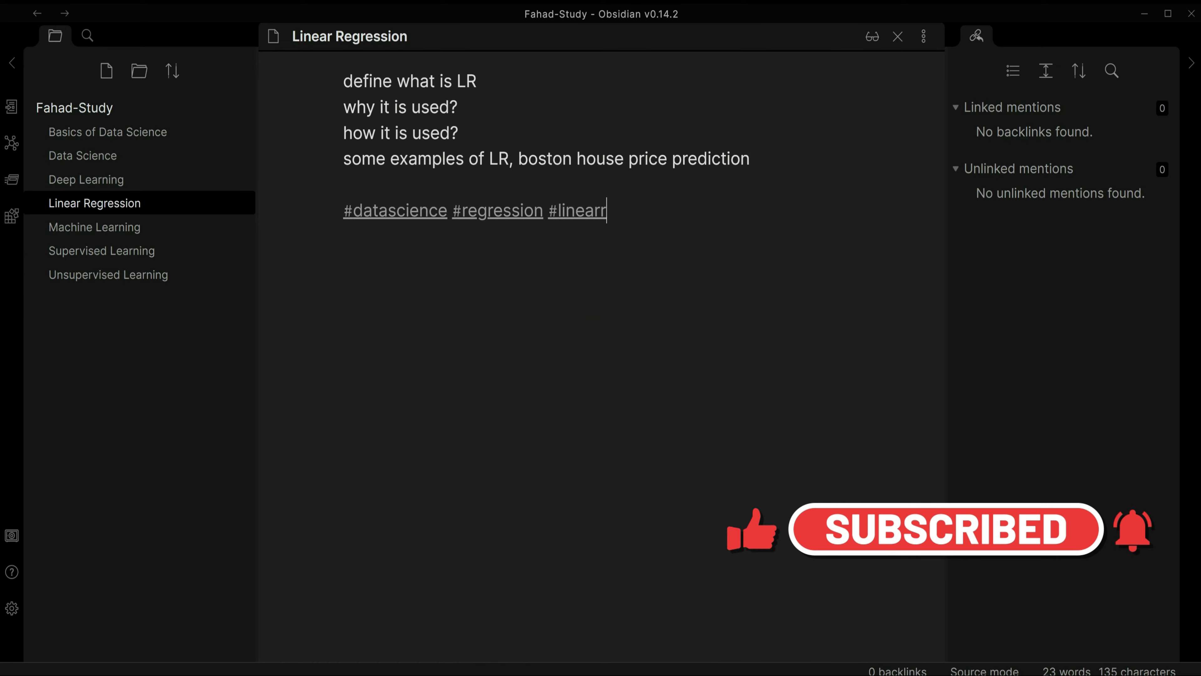
{"action": "type", "text": "egress"}
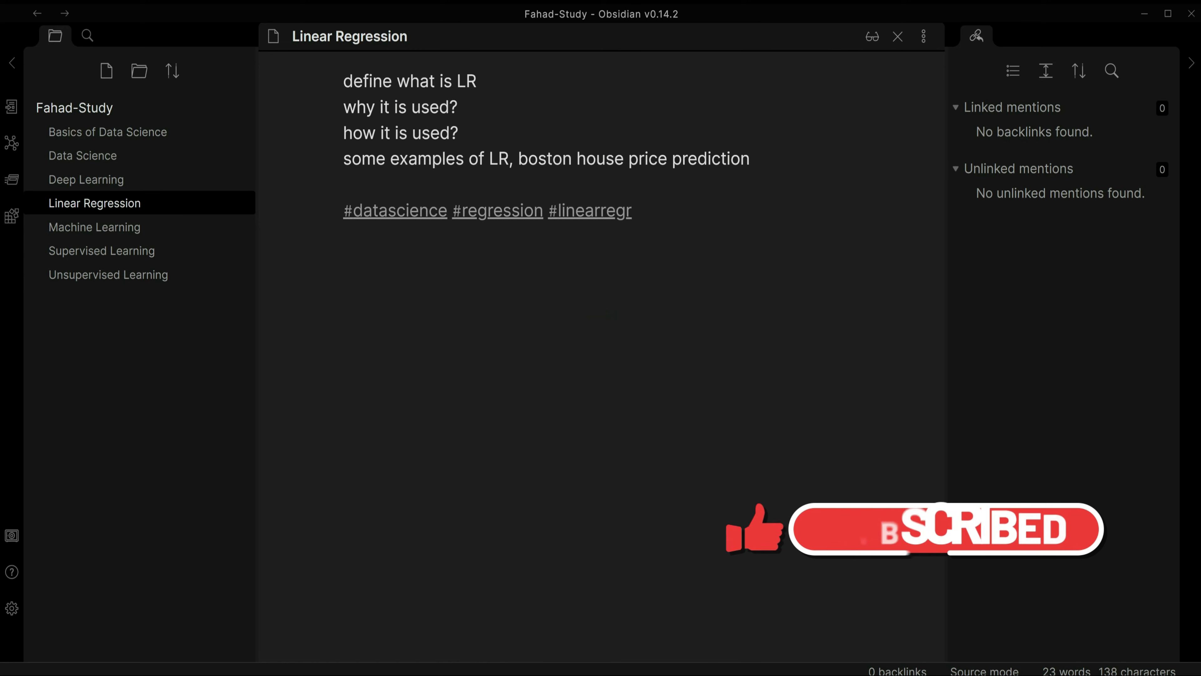
{"action": "type", "text": "ion"}
{"action": "key", "text": "Return"}
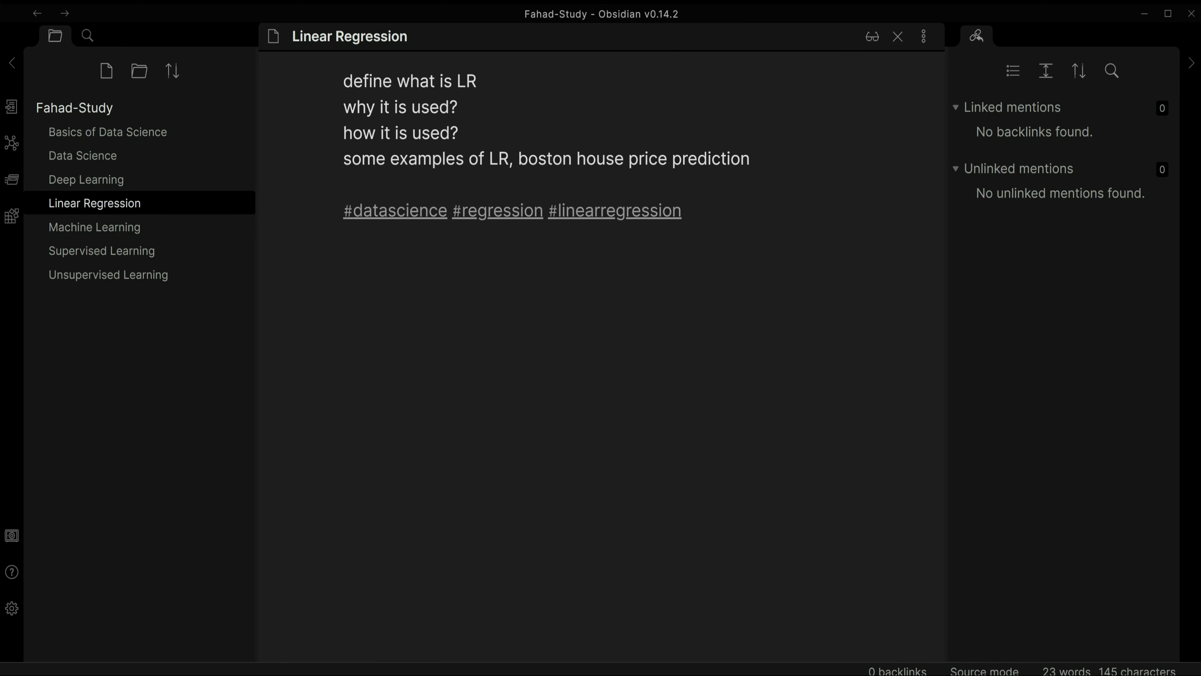
- Preview the Linear Regression note in reading view and highlight its four lines of text
{"action": "left_click", "coordinate": [872, 38]}
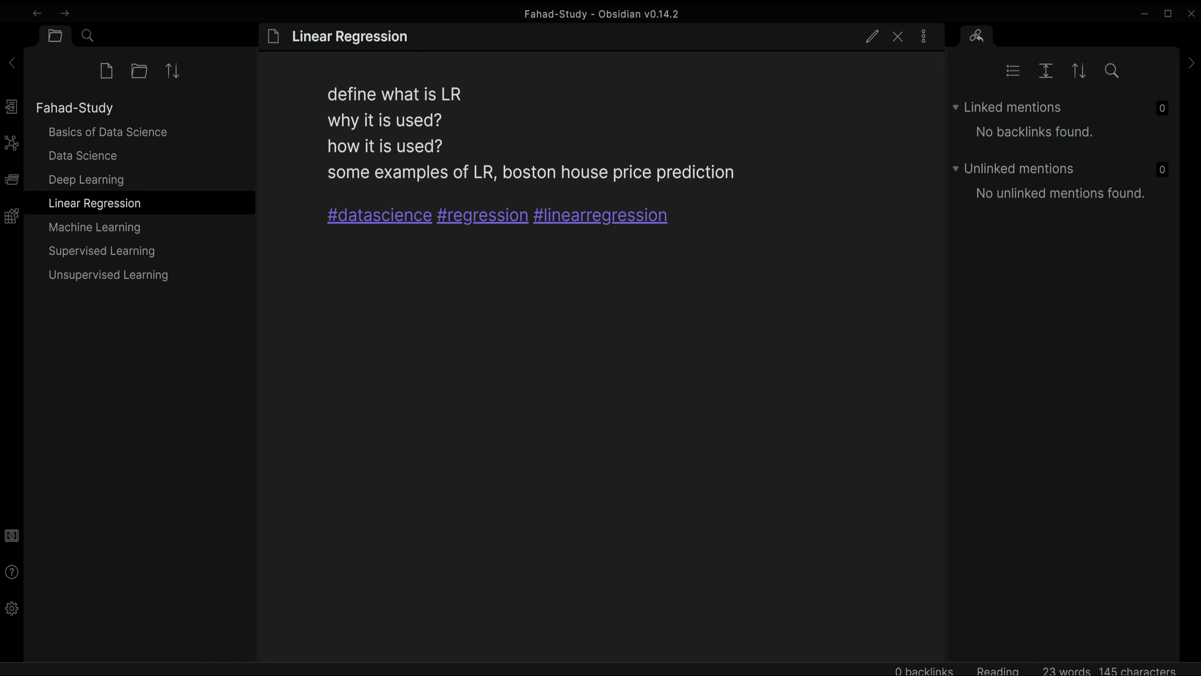
{"action": "left_click_drag", "start_coordinate": [328, 95], "coordinate": [715, 173]}
{"action": "left_click", "coordinate": [529, 293]}
- Create a new note titled "Multilinear Regression" in the Fahad-Study vault
{"action": "left_click", "coordinate": [108, 73]}
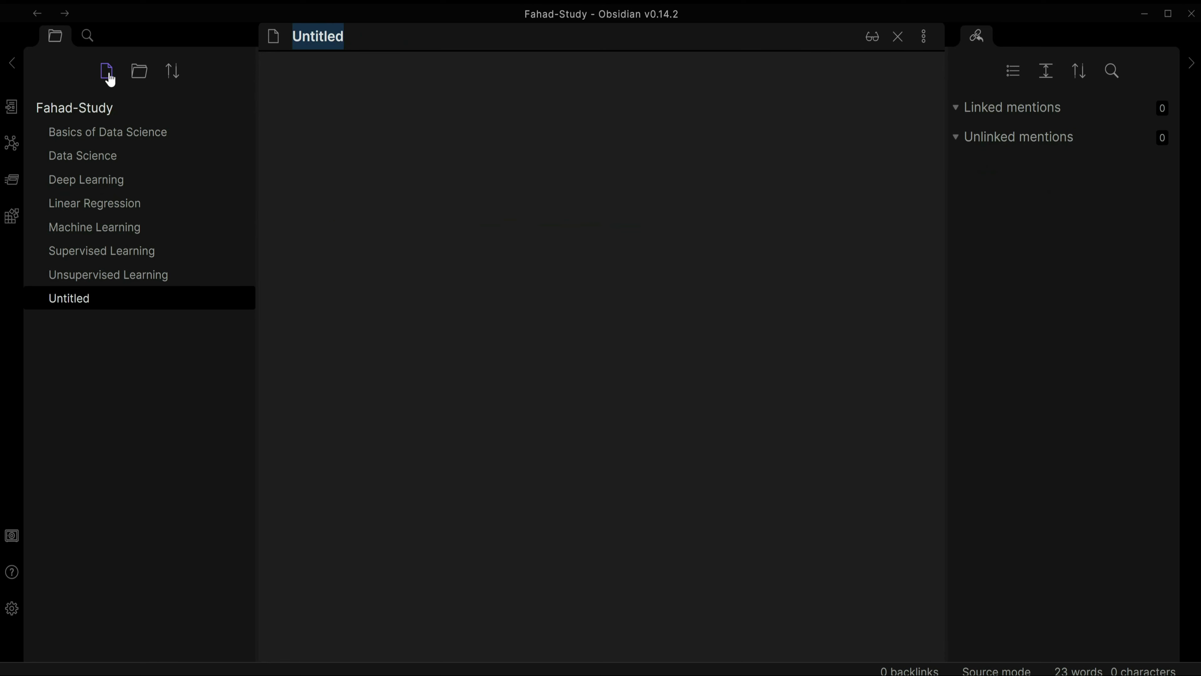
{"action": "type", "text": "Mul"}
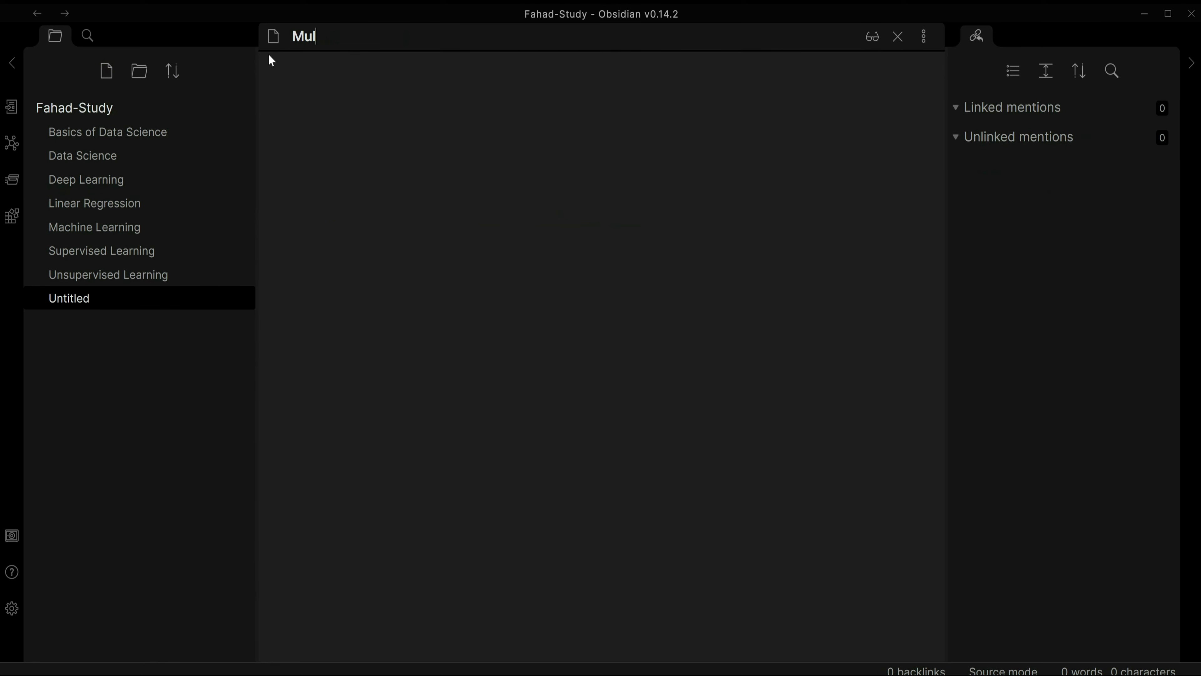
{"action": "type", "text": "tilinear Regression"}
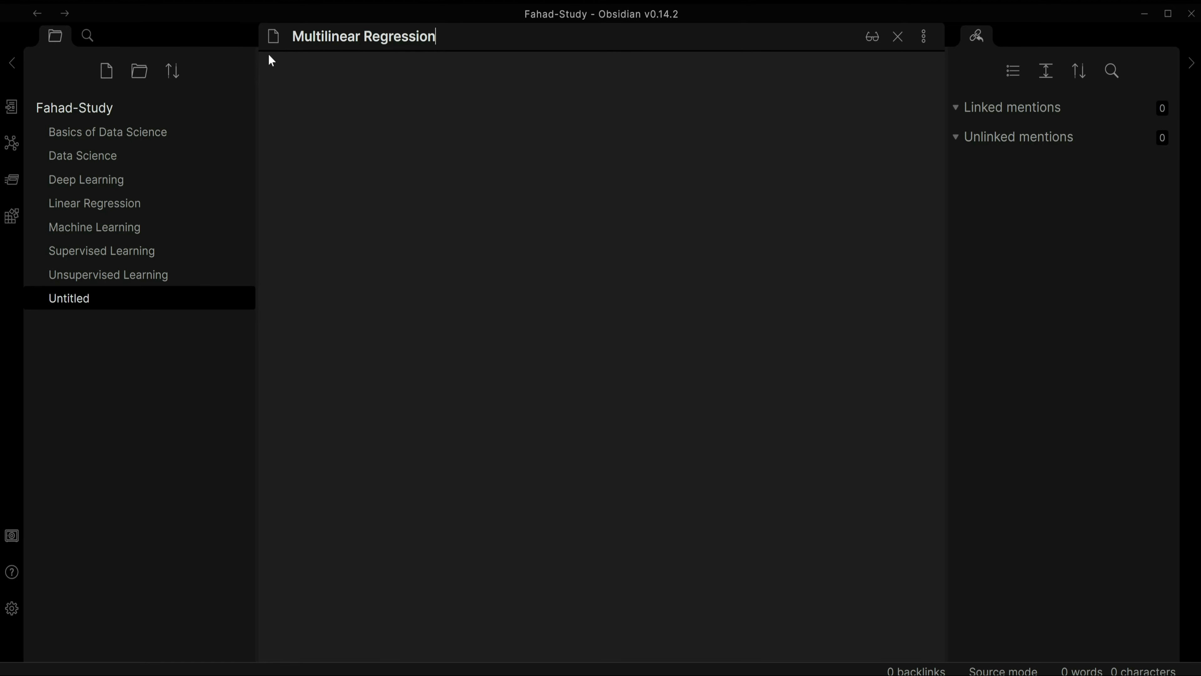
{"action": "key", "text": "Return"}
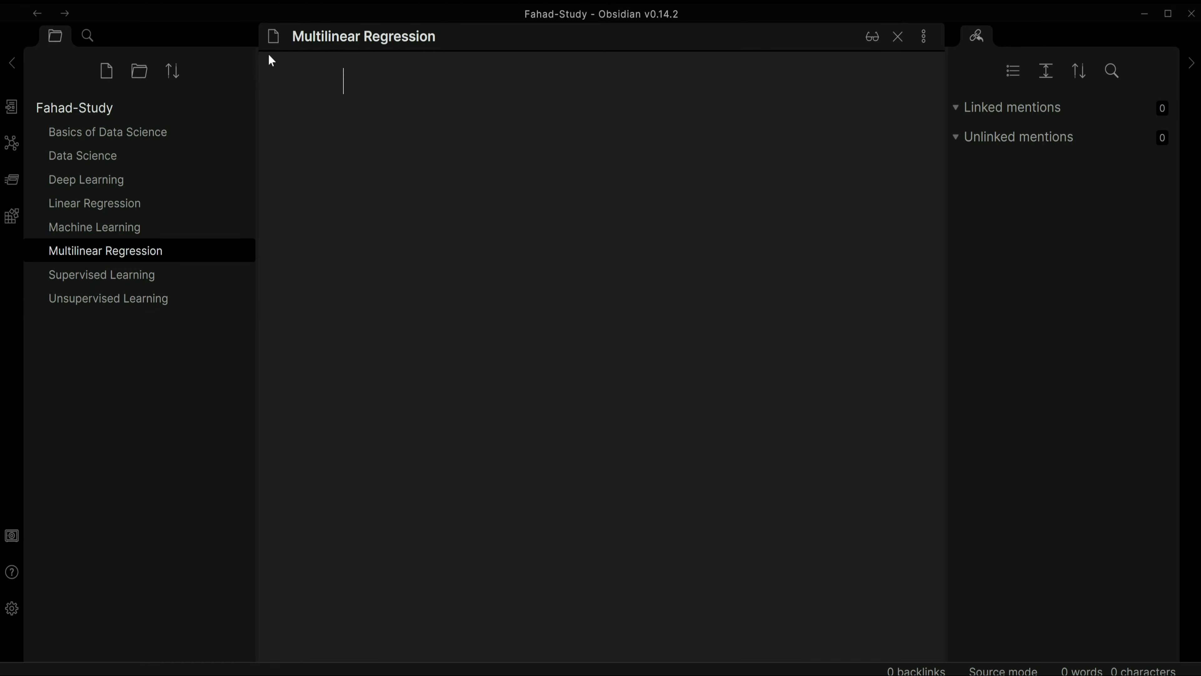
- Tag the Multilinear Regression note with the existing #regression tag
{"action": "type", "text": "#"}
{"action": "key", "text": "Down"}
{"action": "key", "text": "Down"}
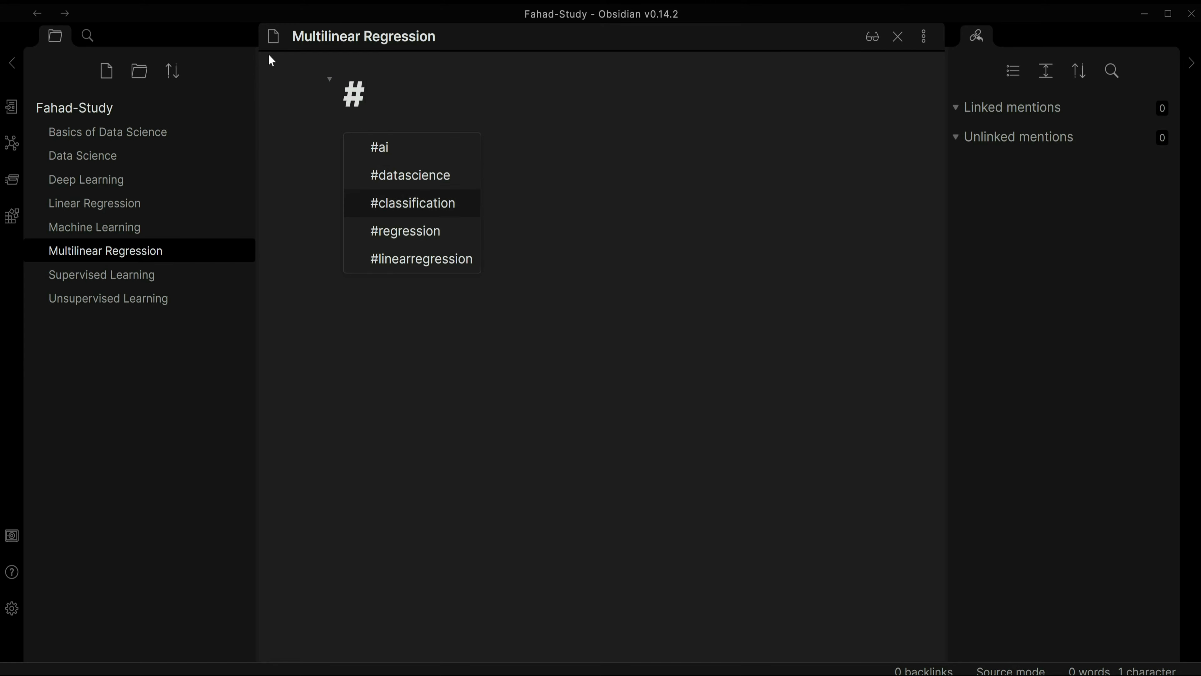
{"action": "key", "text": "Down"}
{"action": "key", "text": "Return"}
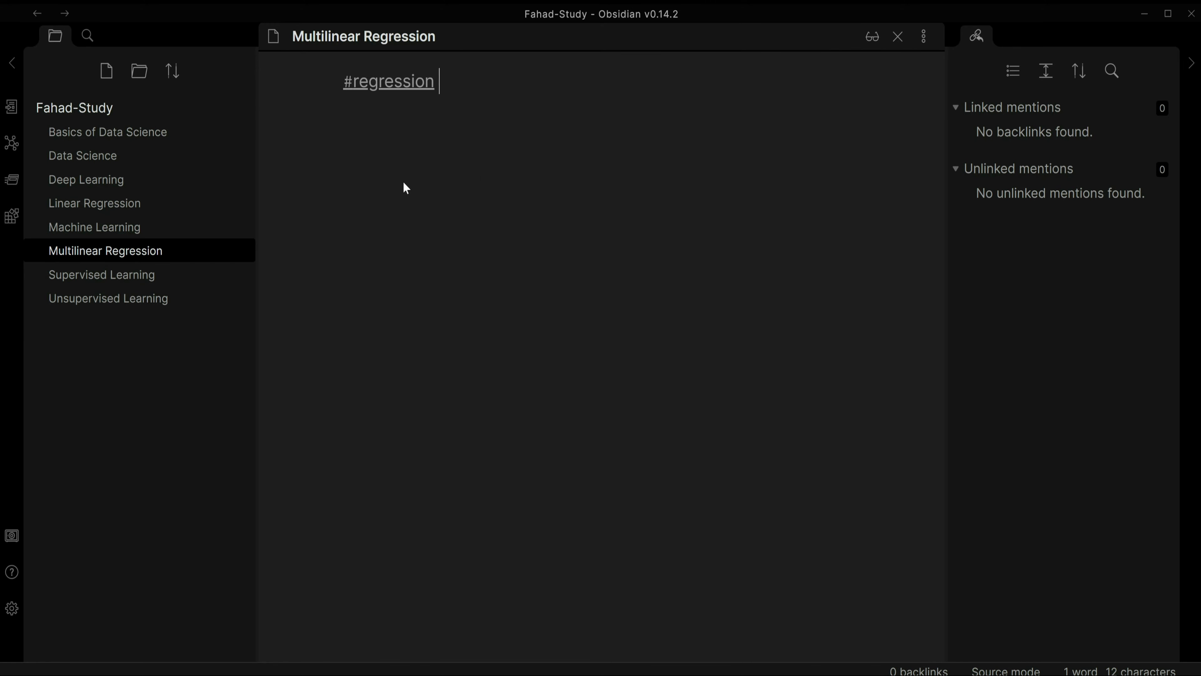
- Open the Linear Regression note in reading view and follow its #regression tag to search for notes sharing it
{"action": "left_click", "coordinate": [94, 203]}
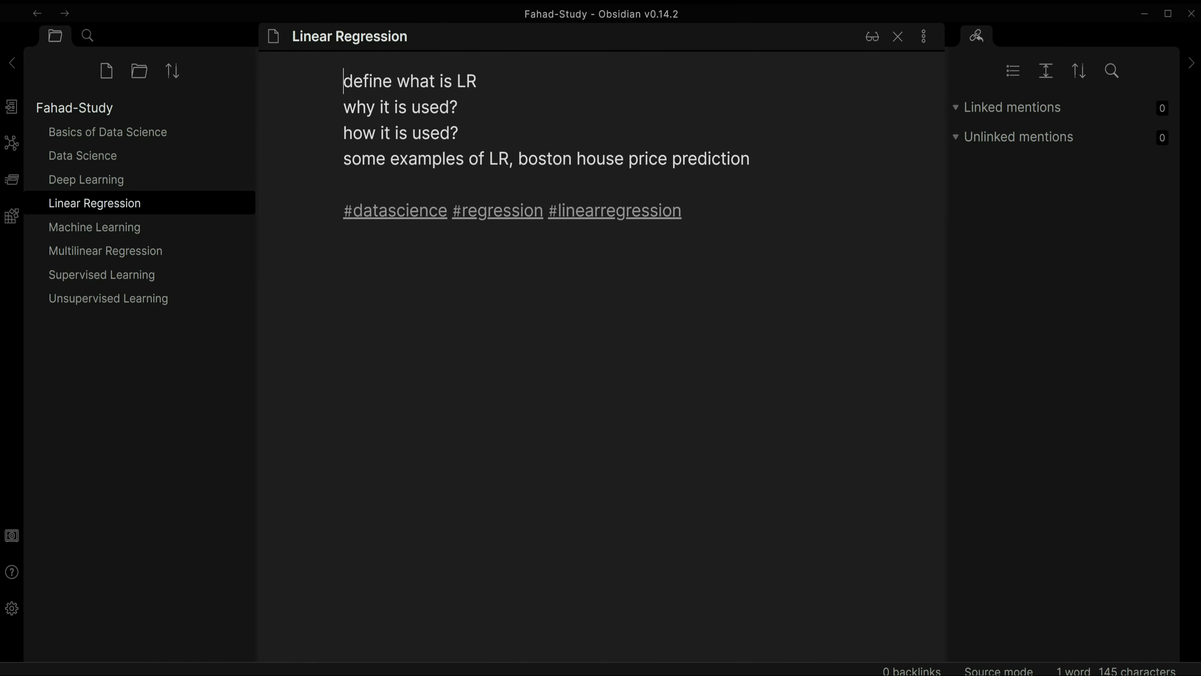
{"action": "left_click", "coordinate": [873, 38]}
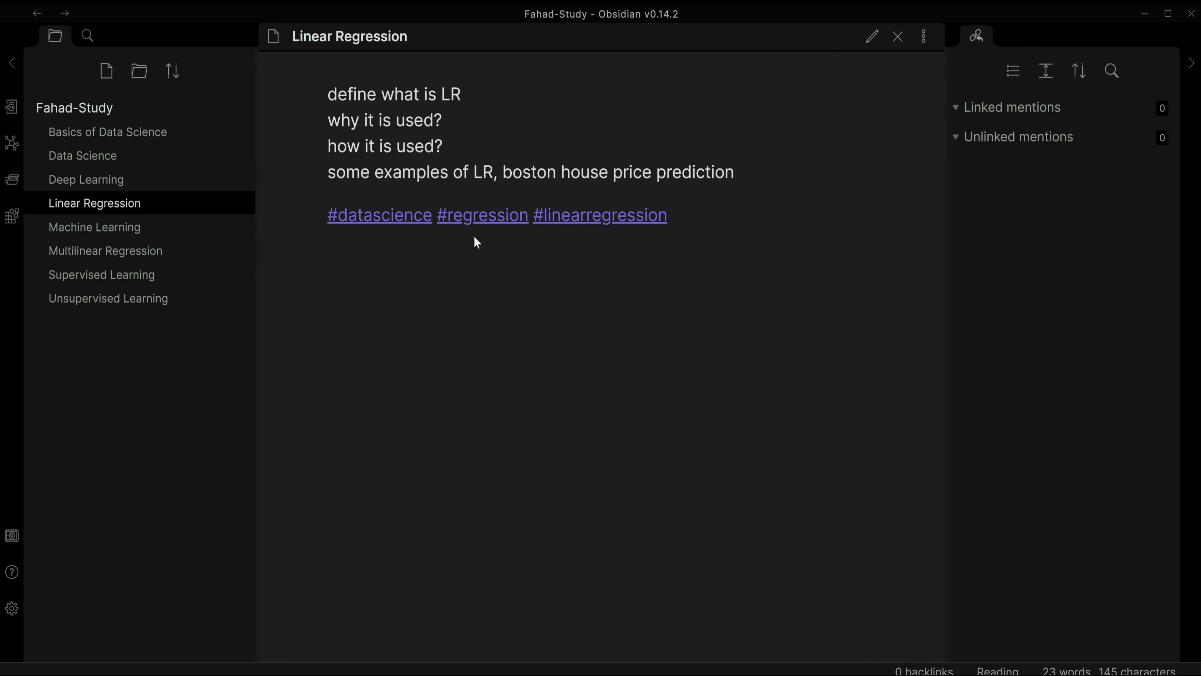
{"action": "left_click", "coordinate": [479, 229]}
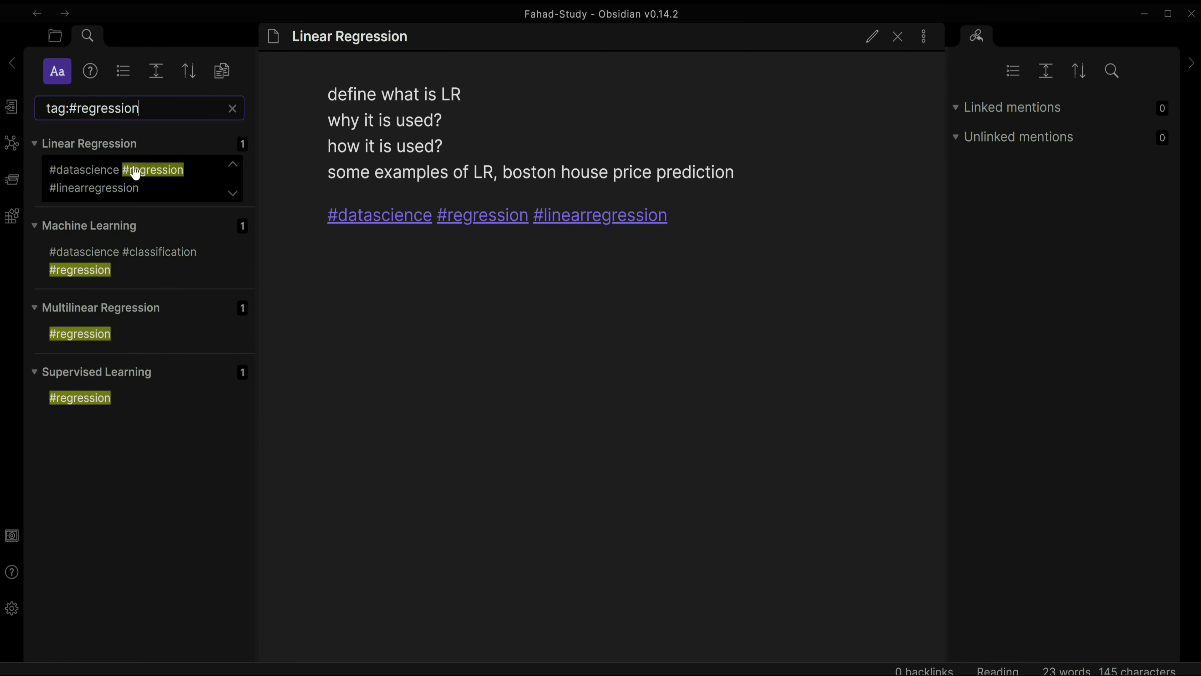
- Return the Linear Regression note to editing and add the tag #supervisedlearning on a line below its existing tags
{"action": "left_click", "coordinate": [873, 38]}
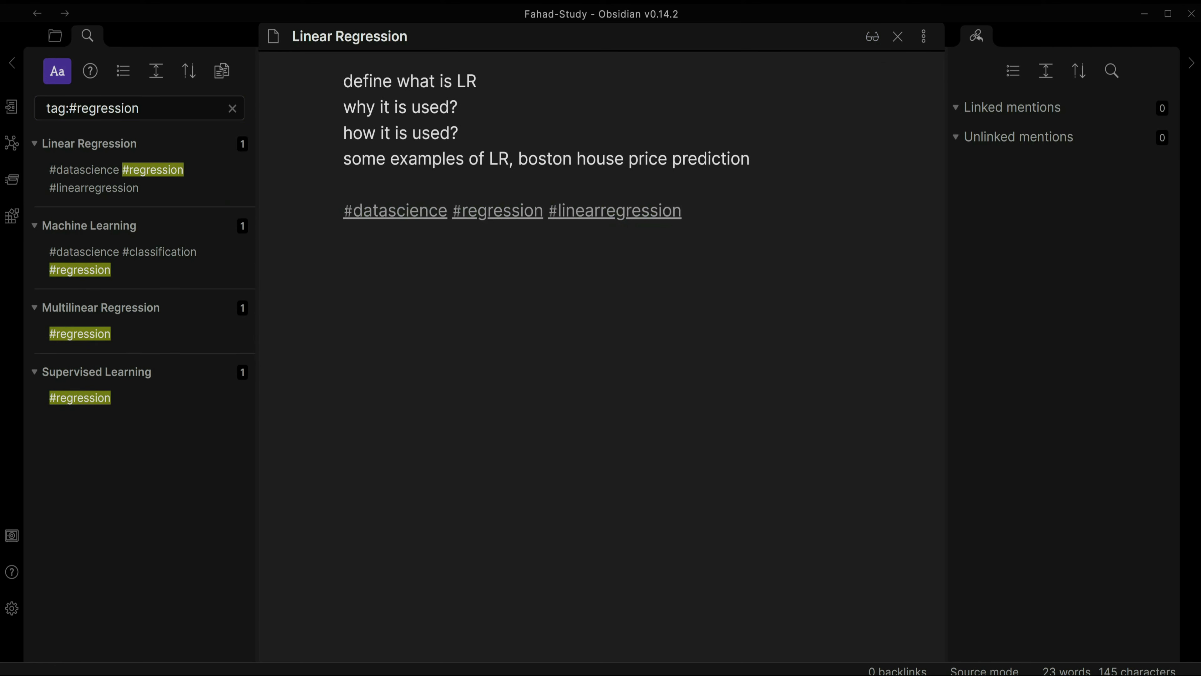
{"action": "type", "text": "#superv"}
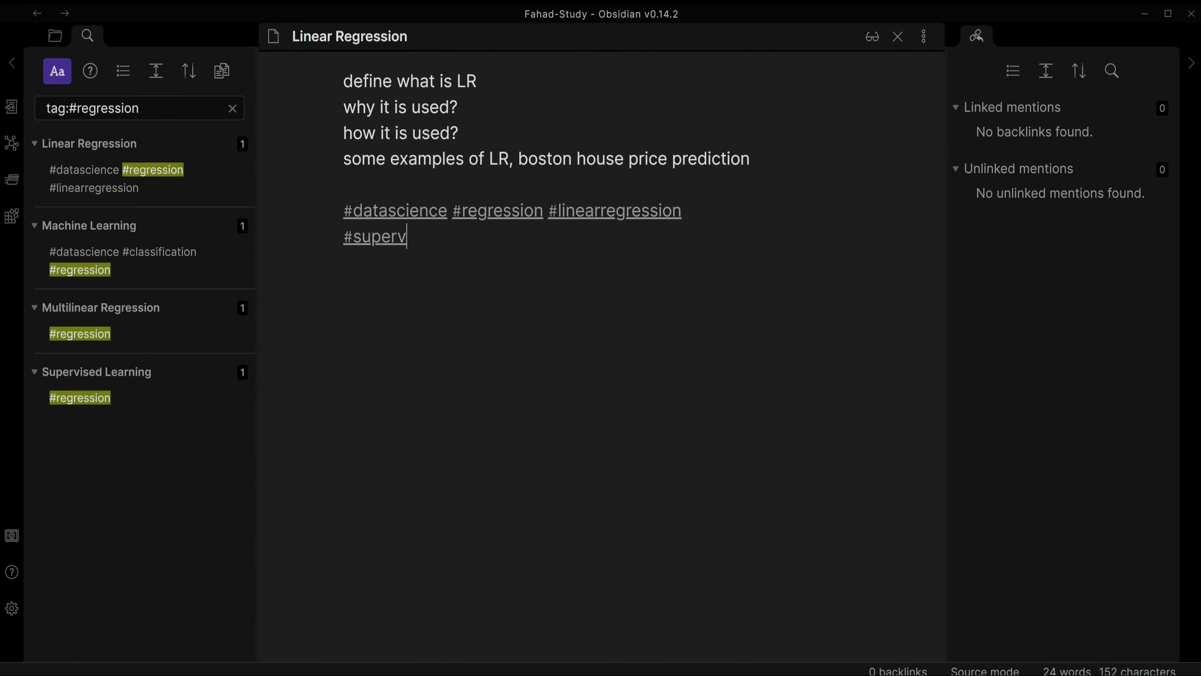
{"action": "type", "text": "isedlearning"}
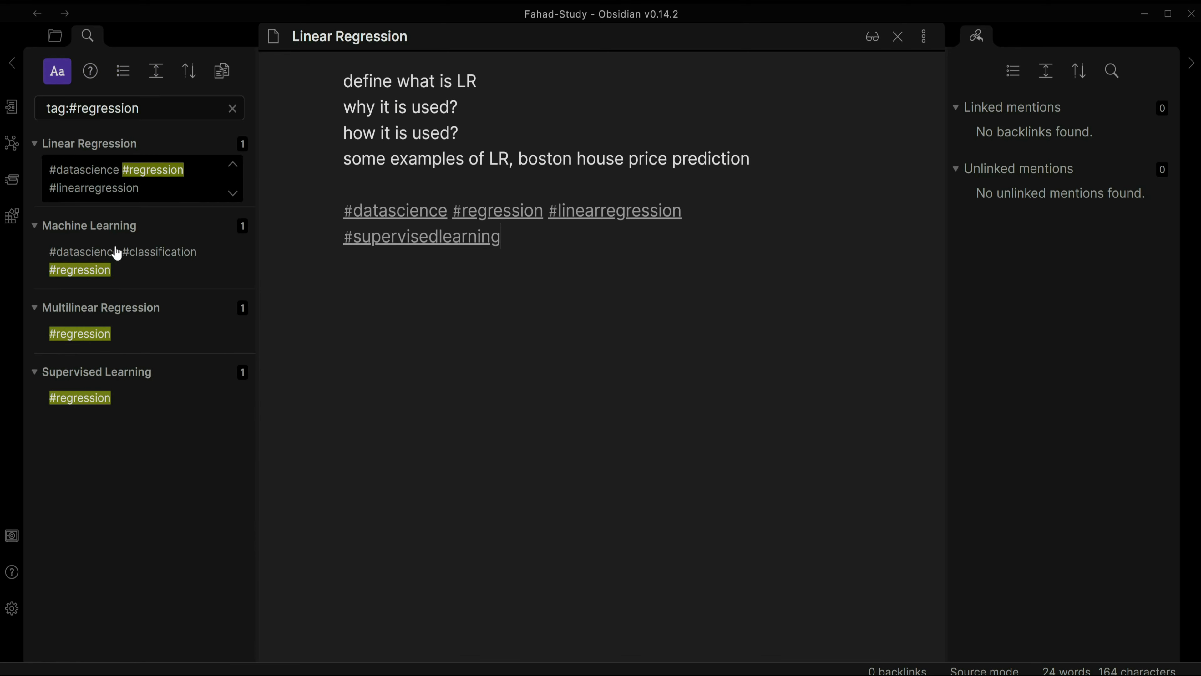
- Return to the file list and create a new note titled "Classification" in the Fahad-Study vault
{"action": "left_click", "coordinate": [50, 40]}
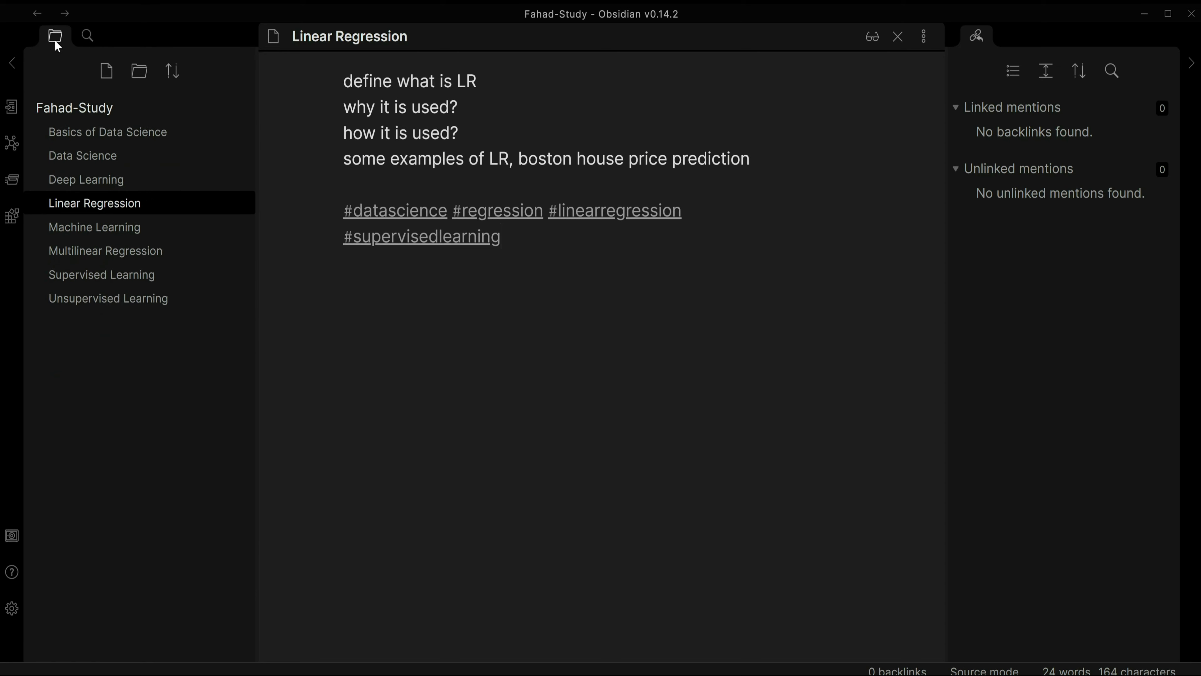
{"action": "left_click", "coordinate": [104, 82]}
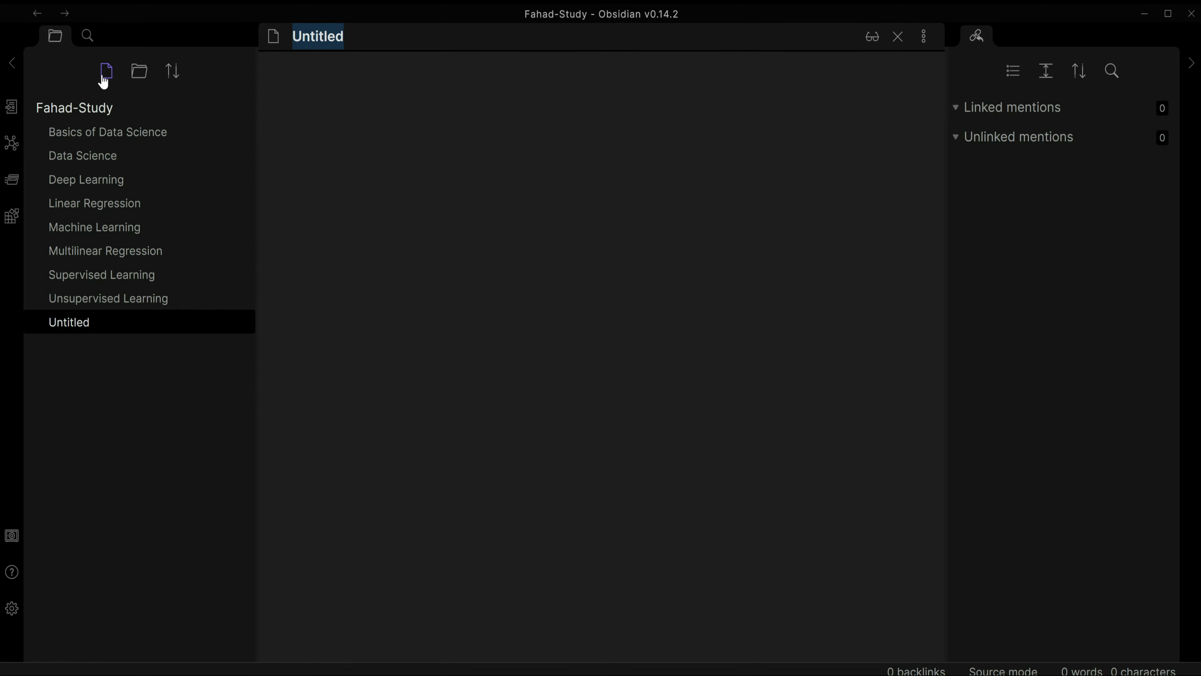
{"action": "type", "text": "Class"}
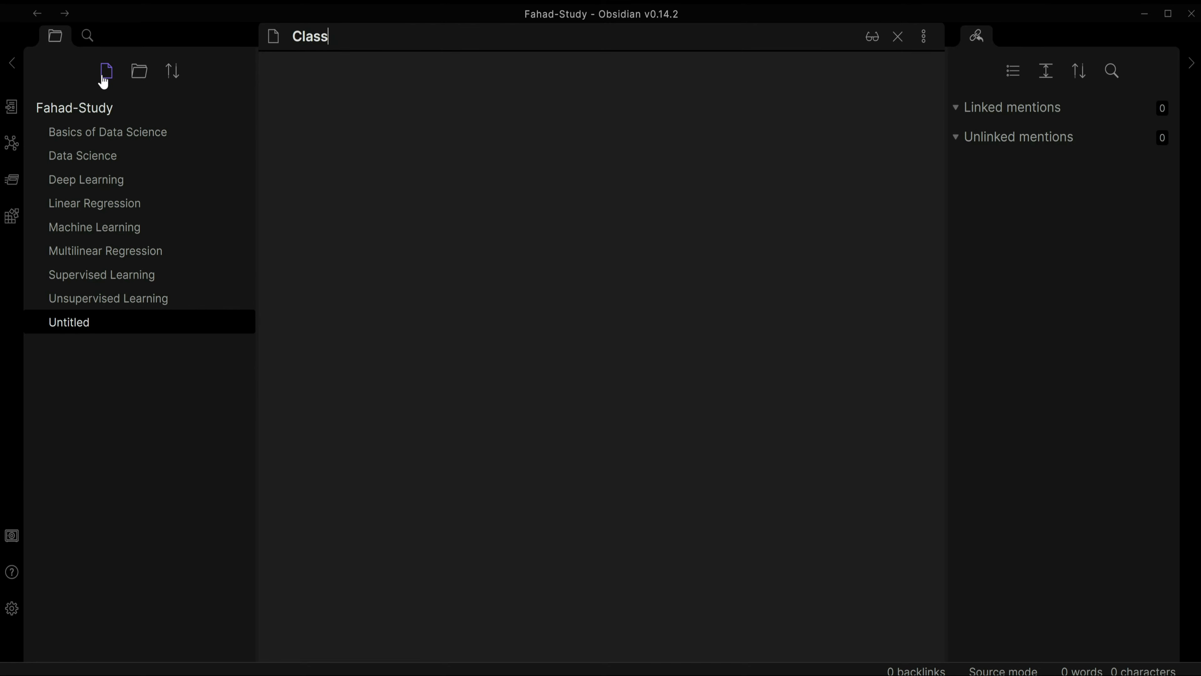
{"action": "type", "text": "ification"}
{"action": "left_click", "coordinate": [335, 148]}
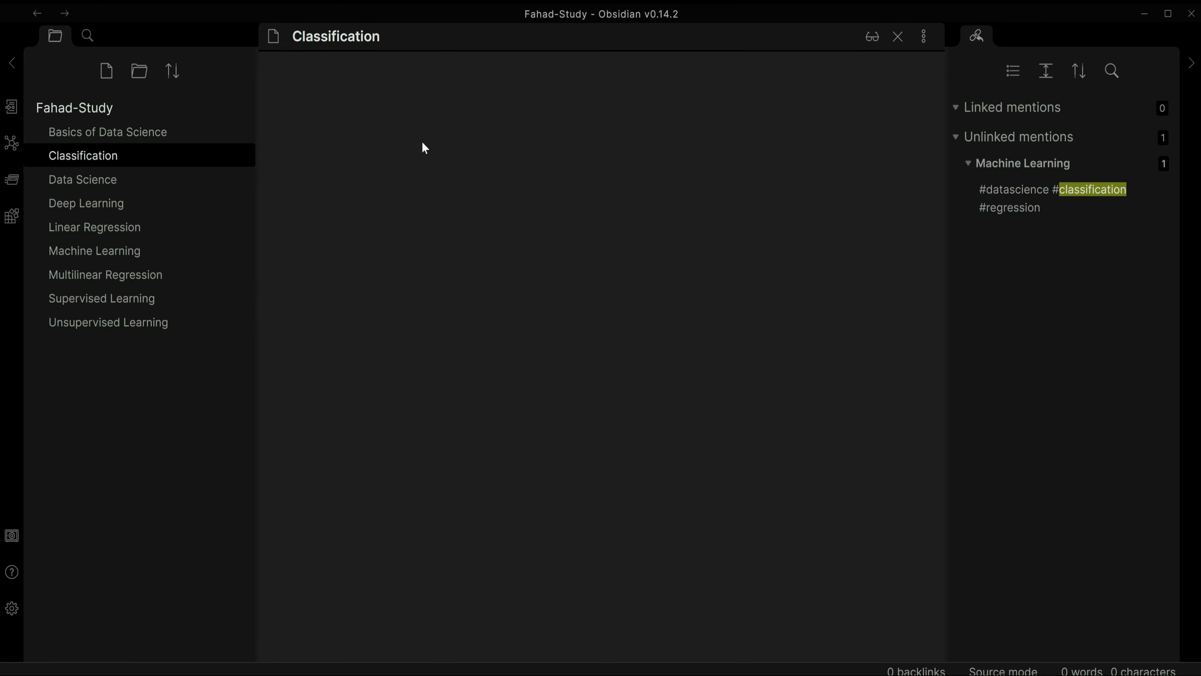
- Tag the Classification note with the existing #supervisedlearning tag
{"action": "type", "text": "#"}
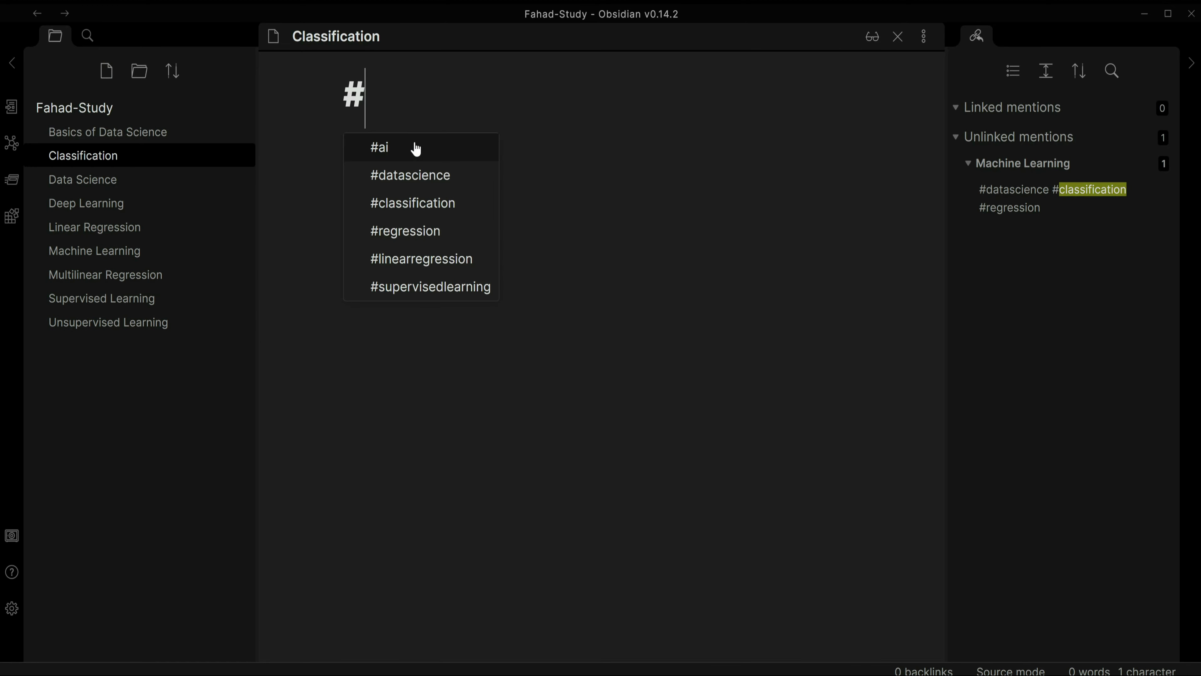
{"action": "type", "text": "s"}
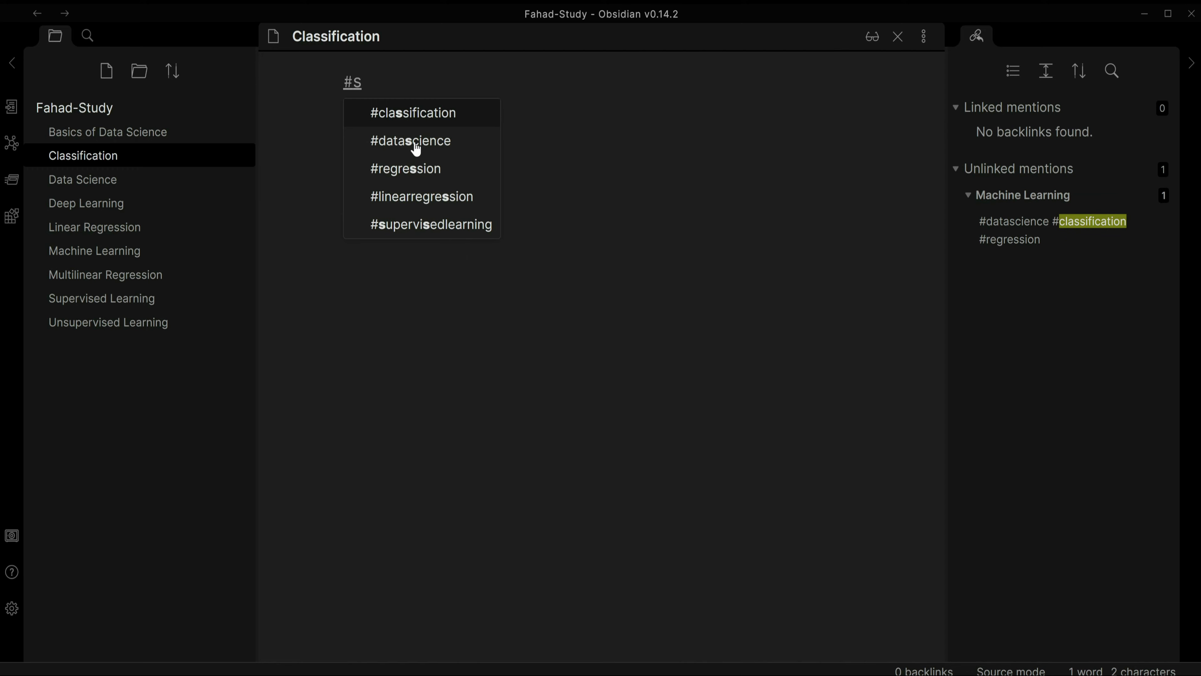
{"action": "left_click", "coordinate": [424, 225]}
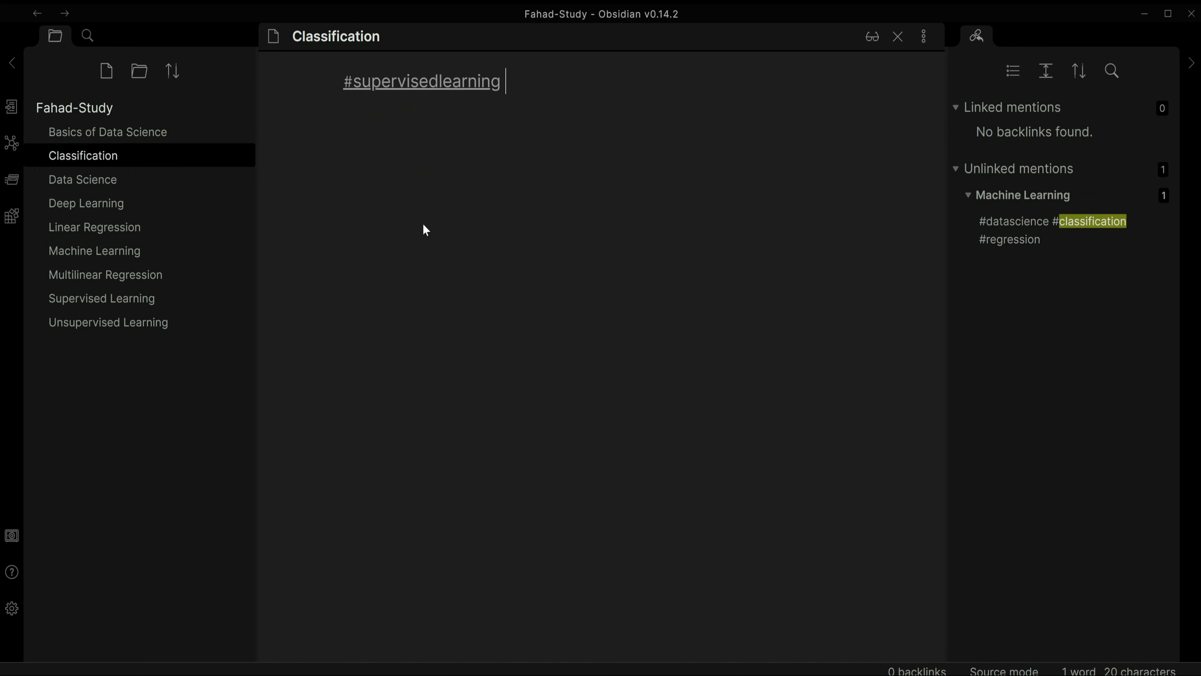
- Show the Classification note in reading view and follow its #supervisedlearning tag to search for notes sharing it
{"action": "left_click", "coordinate": [872, 38]}
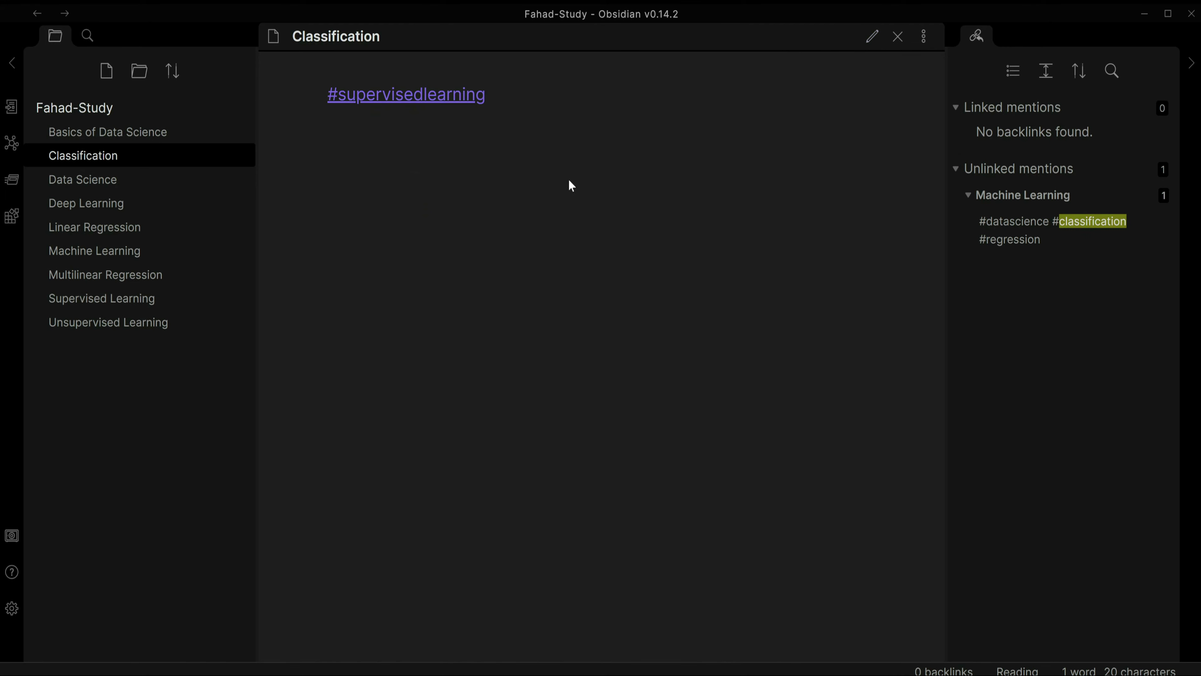
{"action": "left_click", "coordinate": [433, 107]}
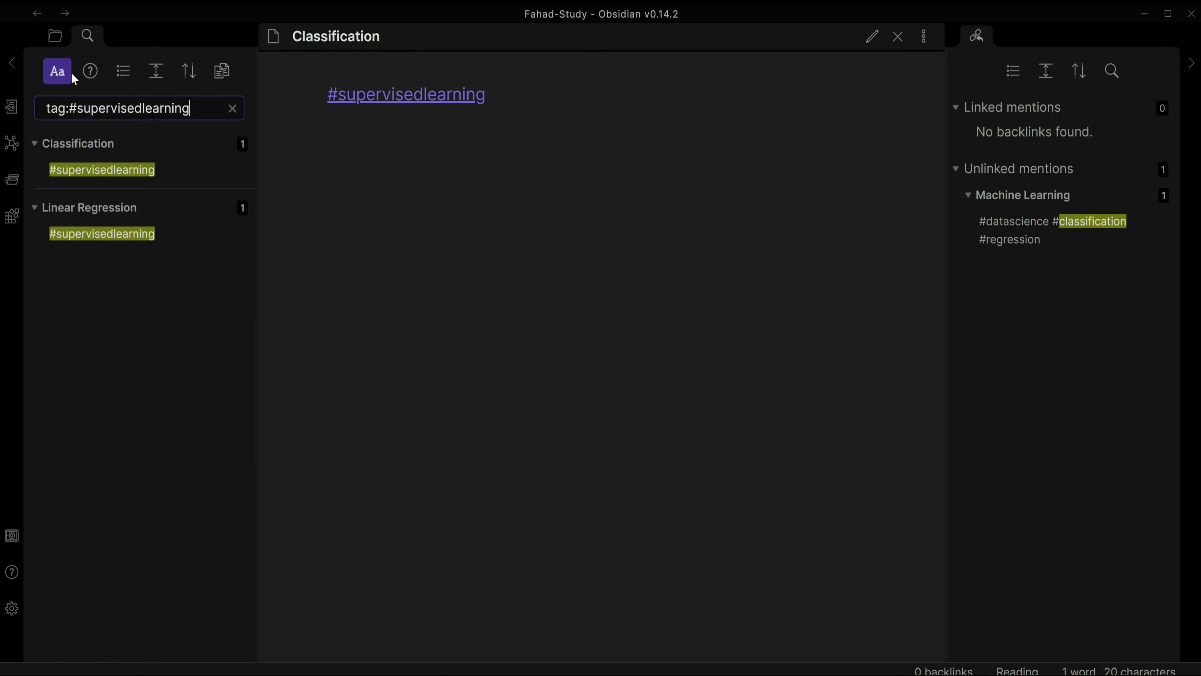
- Open the Basics of Data Science note from the file list and compare how its links and tag look in editing and reading views
{"action": "left_click", "coordinate": [55, 36]}
{"action": "left_click", "coordinate": [94, 137]}
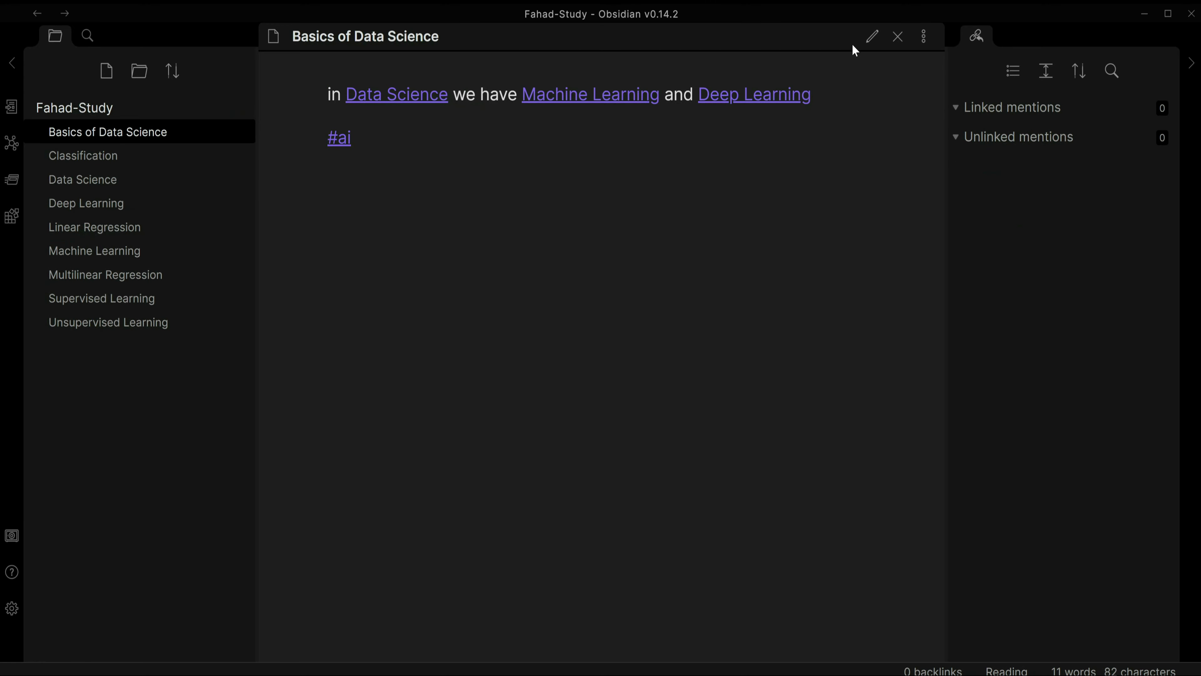
{"action": "left_click", "coordinate": [869, 37]}
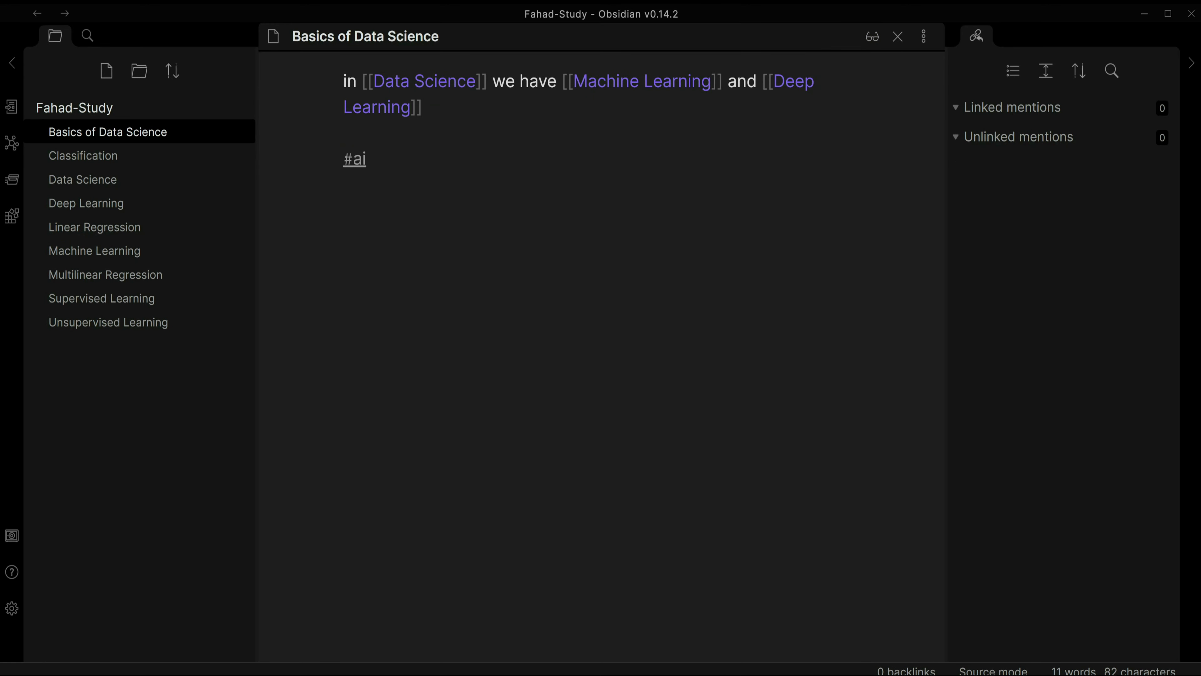
{"action": "left_click", "coordinate": [873, 37]}
{"action": "mouse_move", "coordinate": [575, 99]}
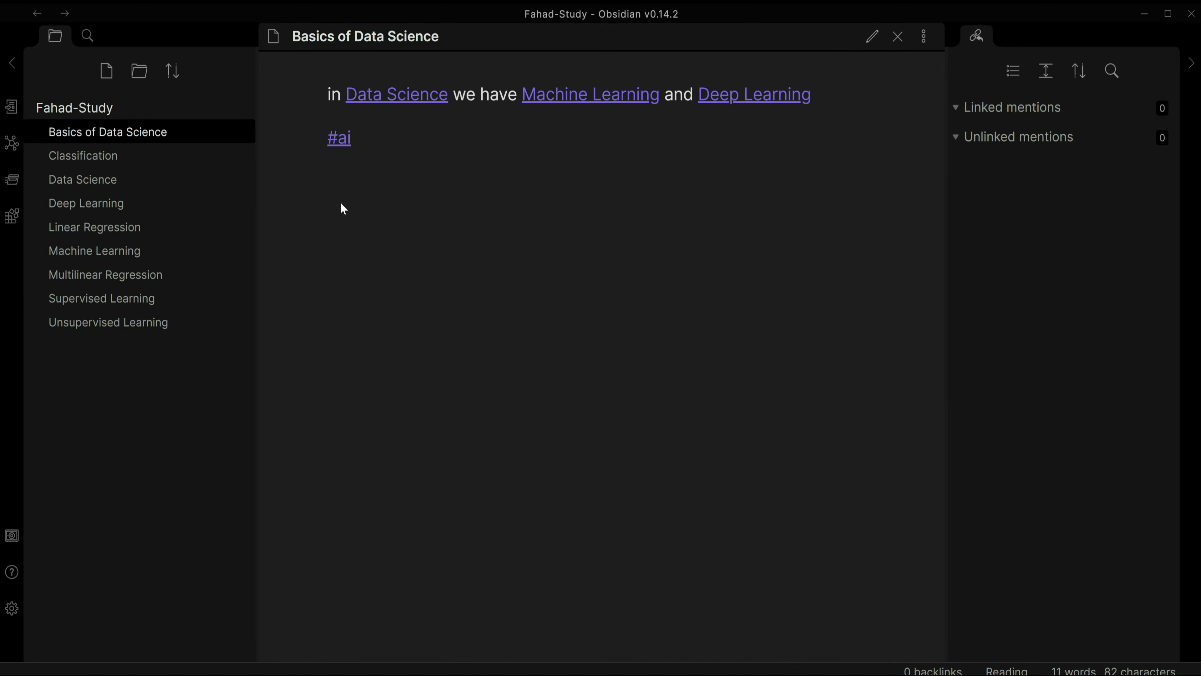
{"action": "mouse_move", "coordinate": [628, 94]}
- Switch the Basics of Data Science note to editing and add the level-six Markdown heading "Heading 6" below the #ai tag
{"action": "left_click", "coordinate": [872, 37]}
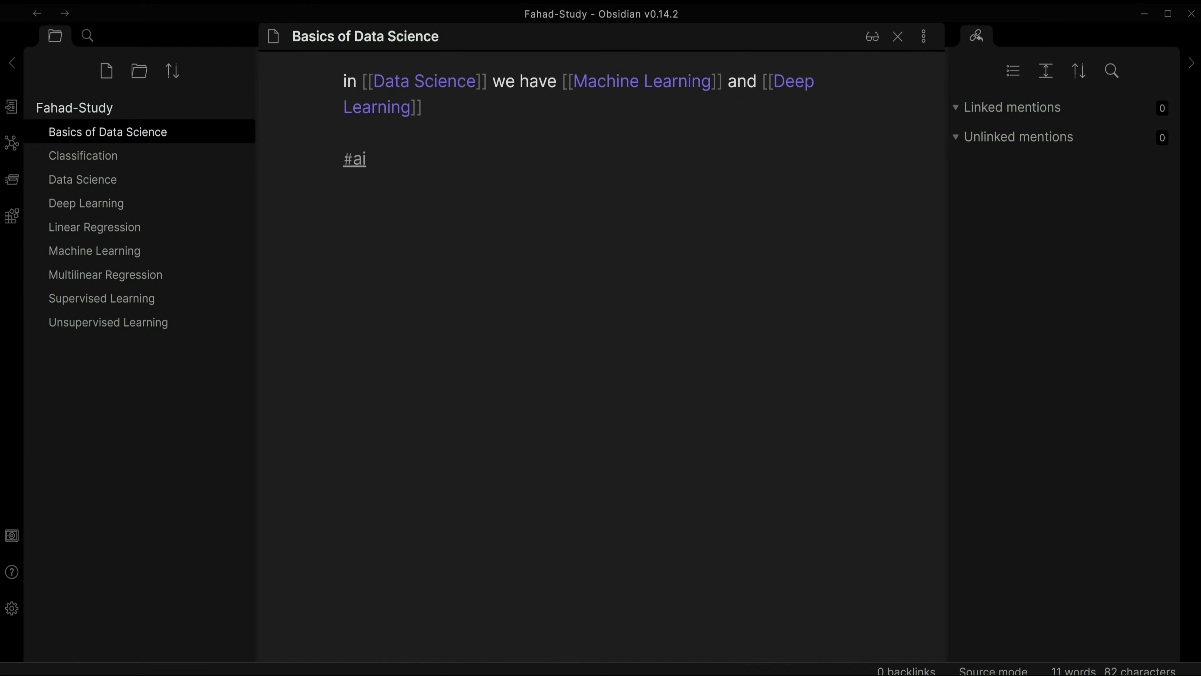
{"action": "key", "text": "Return"}
{"action": "key", "text": "Return"}
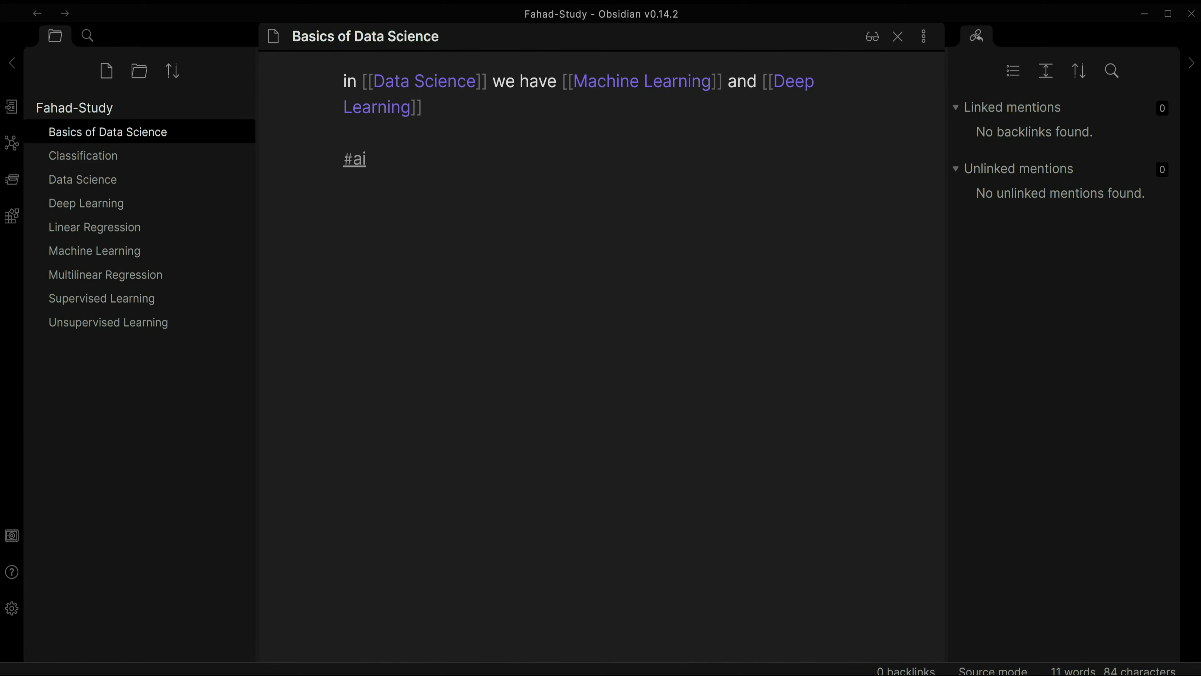
{"action": "type", "text": "#####"}
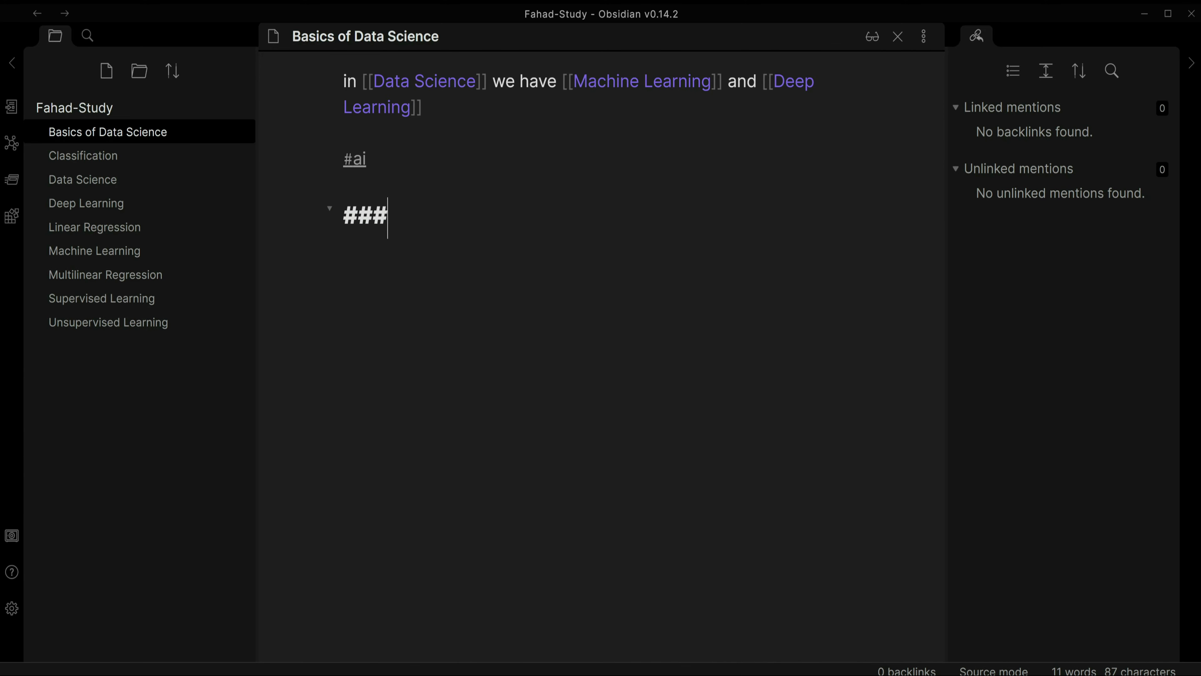
{"action": "type", "text": "### H"}
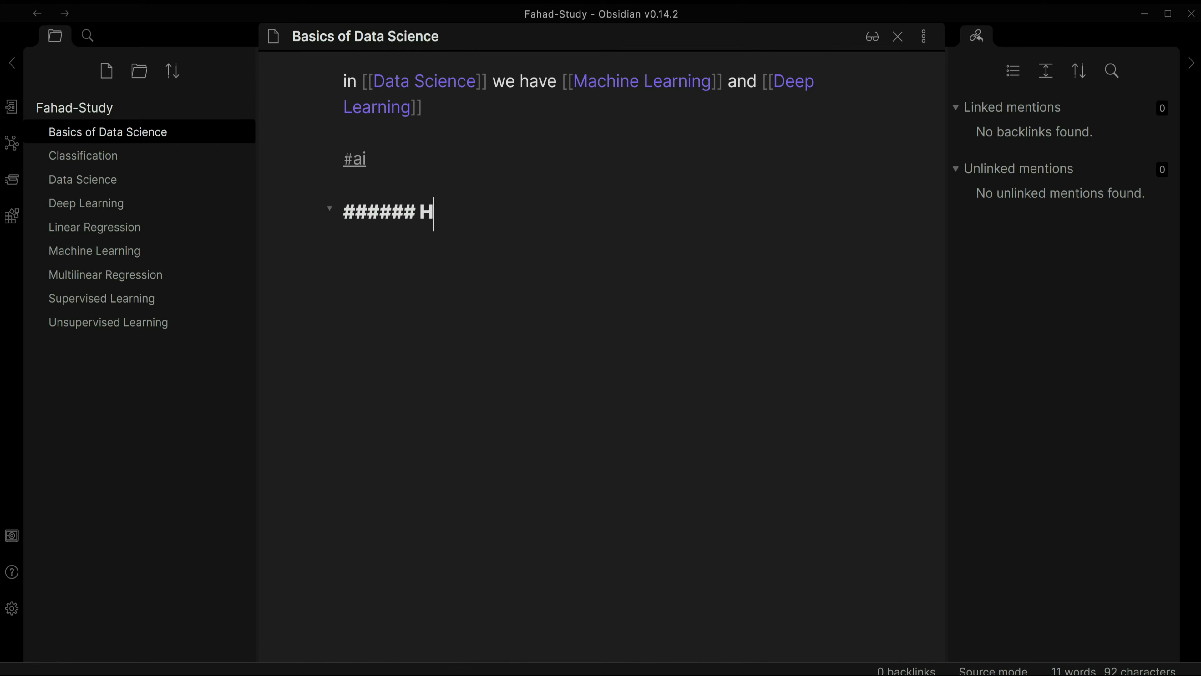
{"action": "type", "text": "eading 6"}
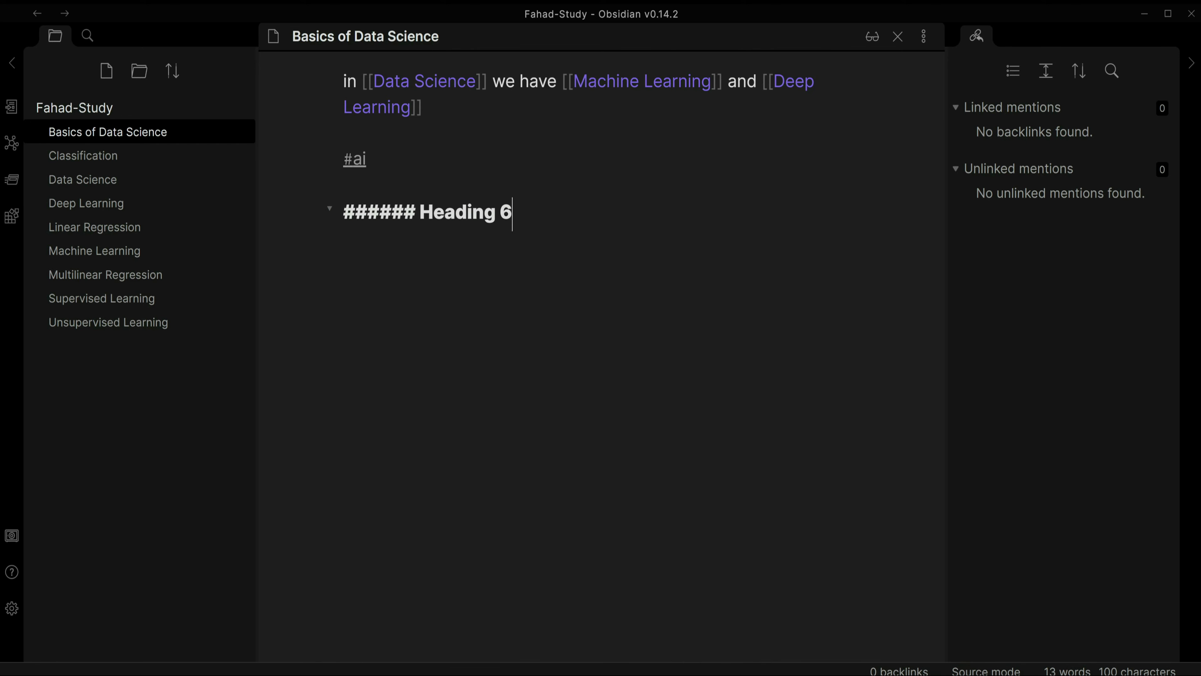
- Add the level-five Markdown heading "heading 5" on the line below Heading 6
{"action": "key", "text": "Return"}
{"action": "type", "text": "####"}
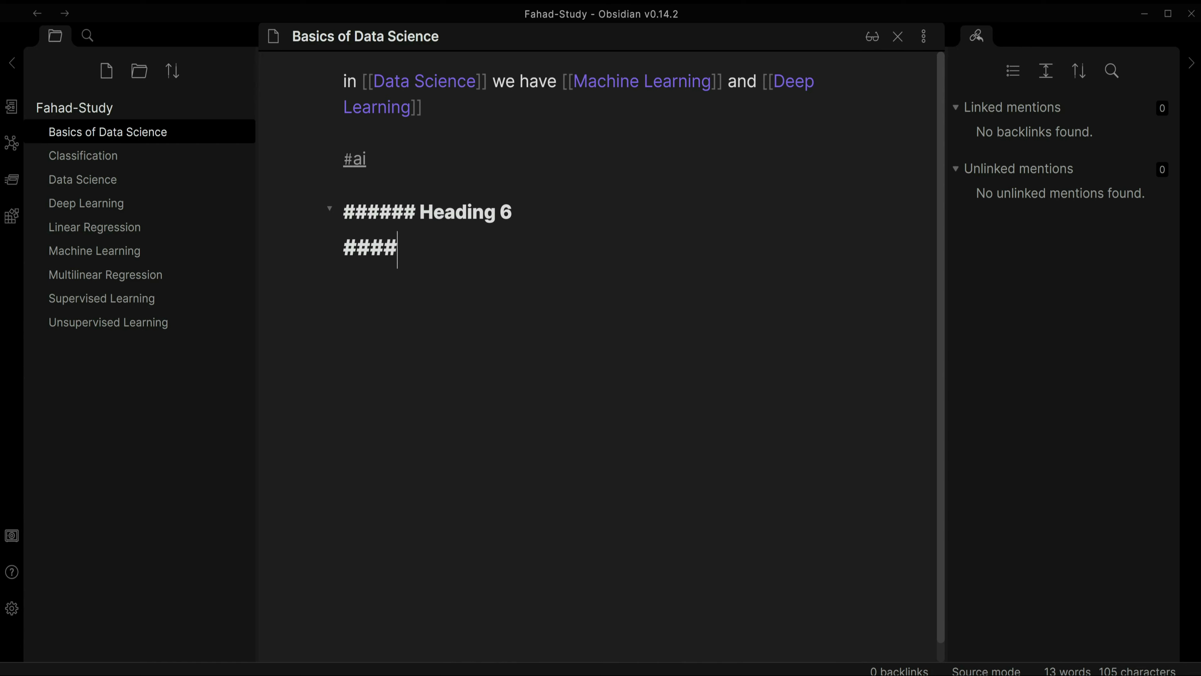
{"action": "type", "text": "# head"}
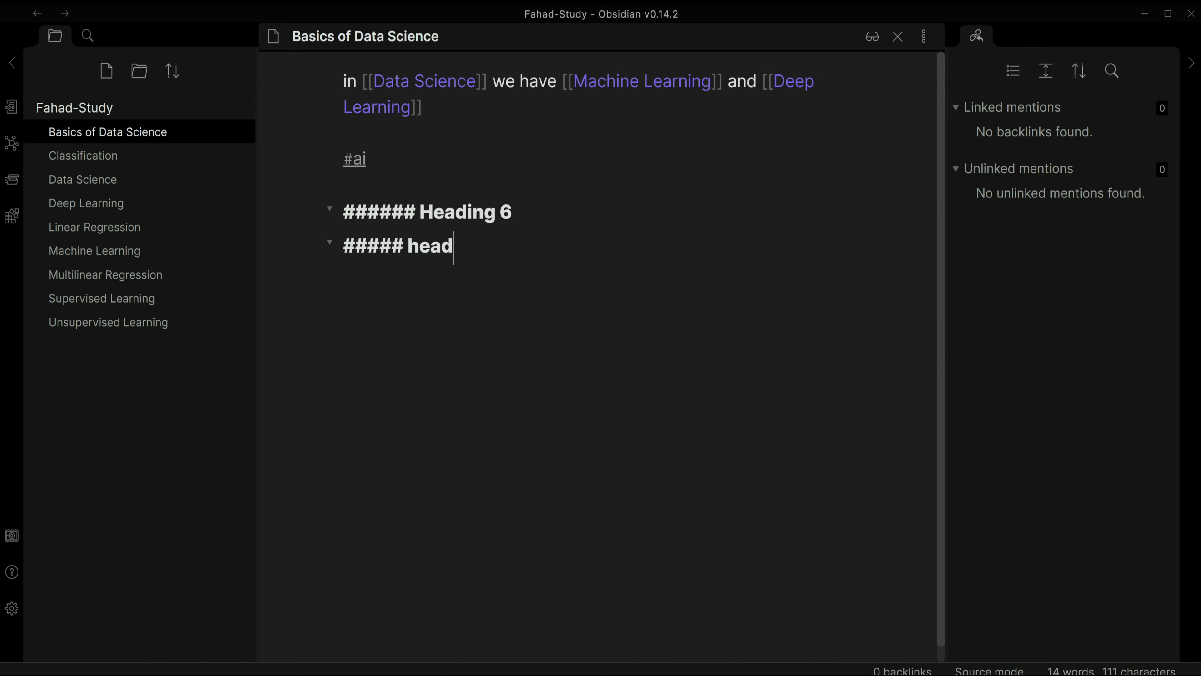
{"action": "type", "text": "ing 5"}
{"action": "key", "text": "Return"}
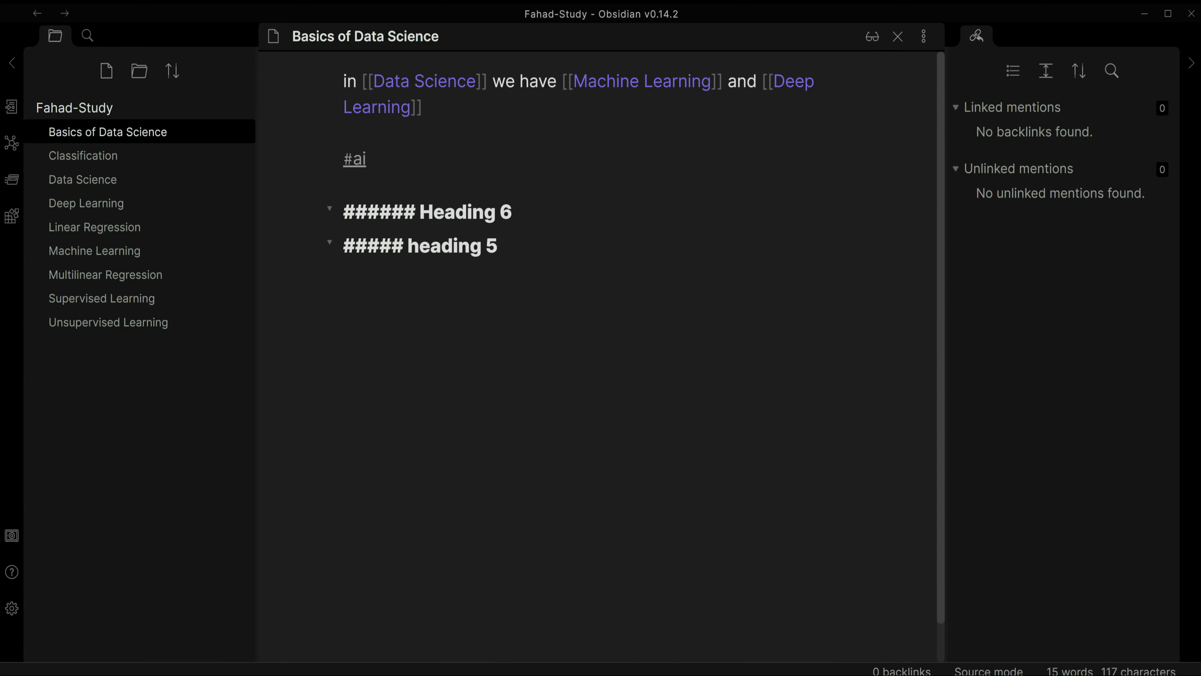
- Add the level-four Markdown heading "Heading 4" below heading 5, with a space after the hash marks
{"action": "type", "text": "####Hea"}
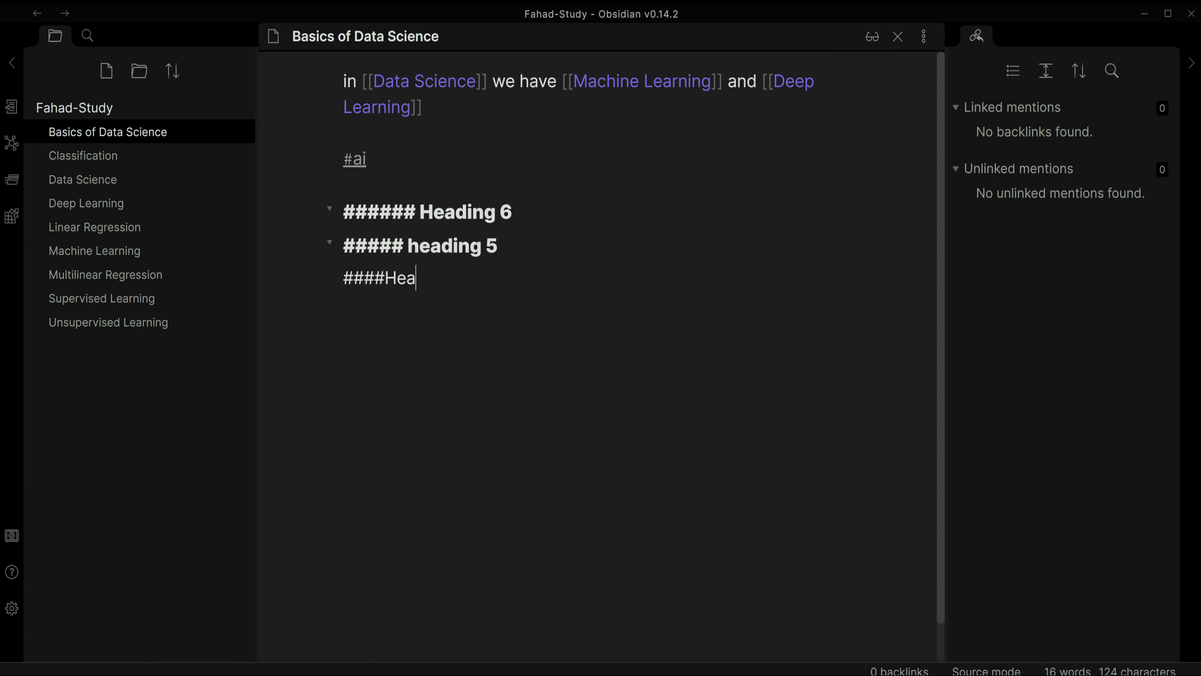
{"action": "key", "text": "BackSpace"}
{"action": "key", "text": "BackSpace"}
{"action": "key", "text": "BackSpace"}
{"action": "type", "text": "Hea"}
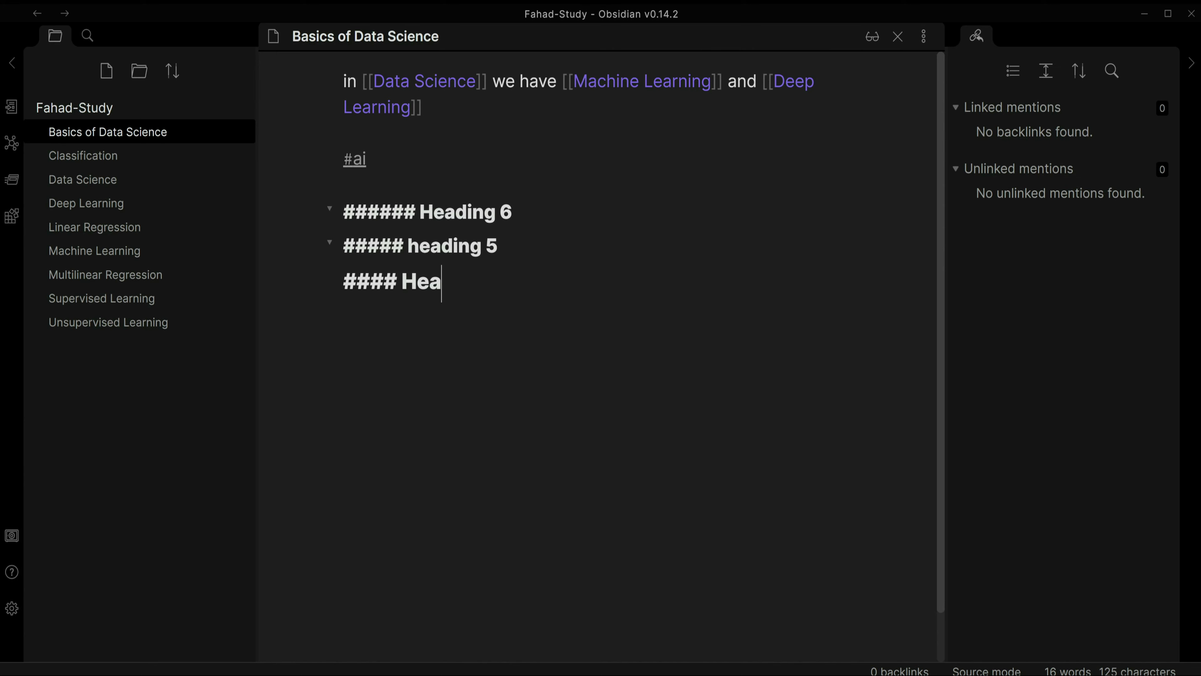
{"action": "type", "text": "ding 4"}
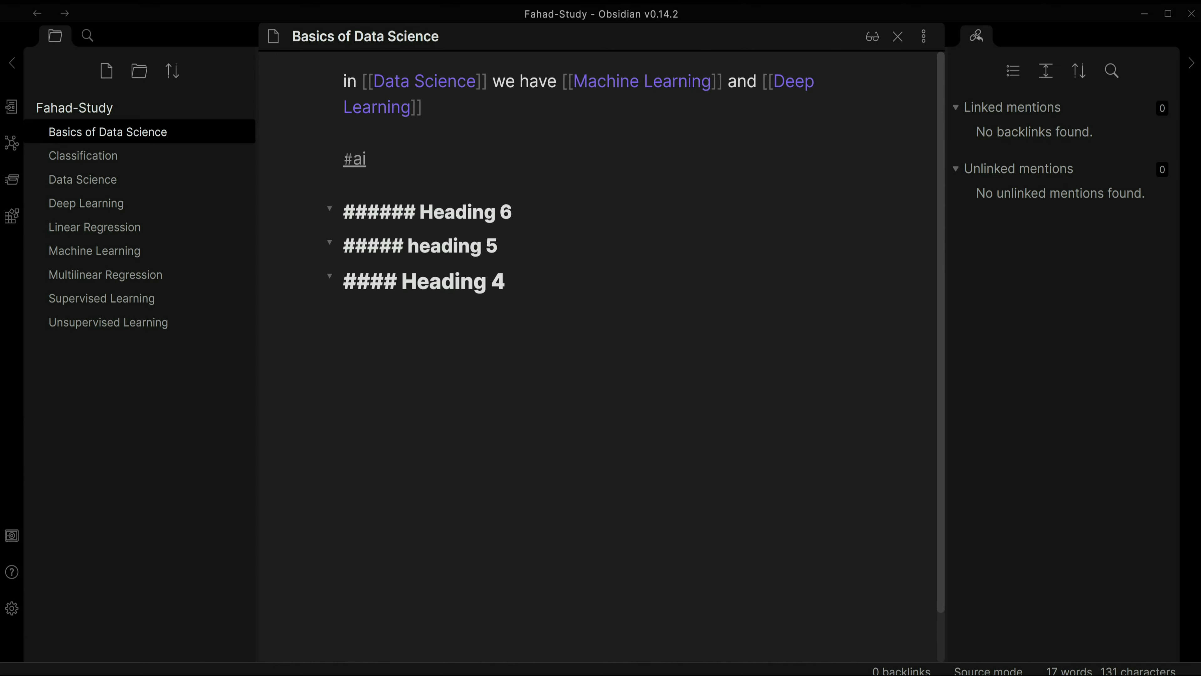
- Add the level-three Markdown heading "Heading 3" with a capital H on the line below Heading 4
{"action": "key", "text": "Return"}
{"action": "type", "text": "##"}
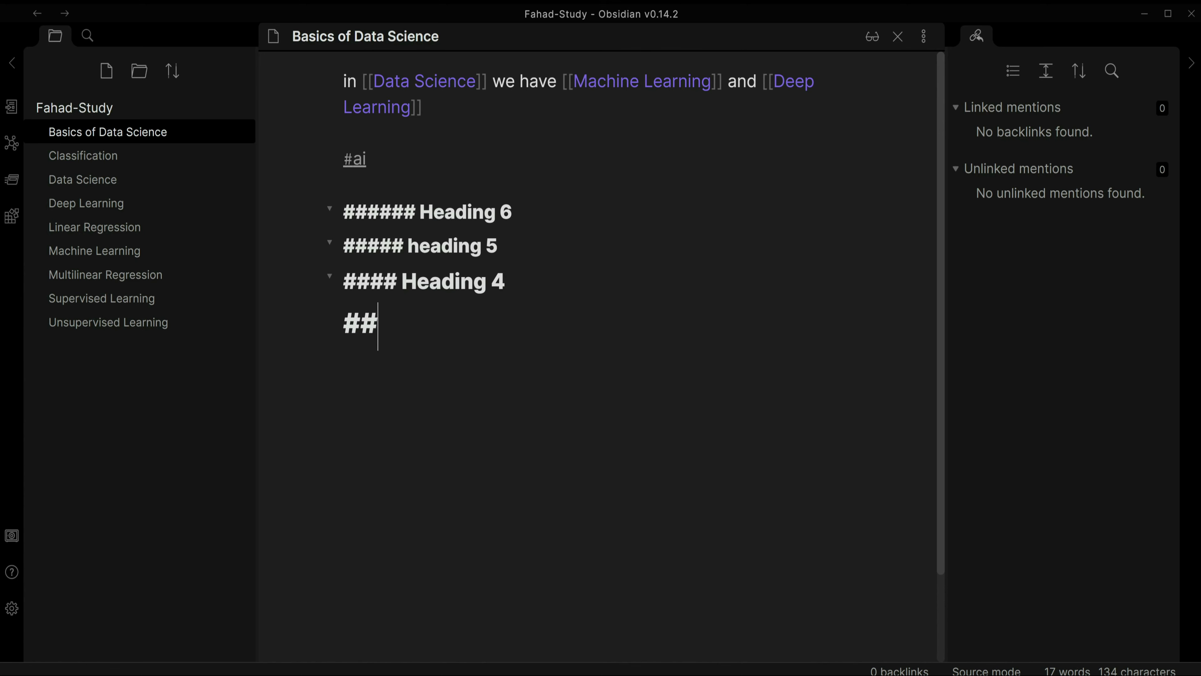
{"action": "type", "text": "# hea"}
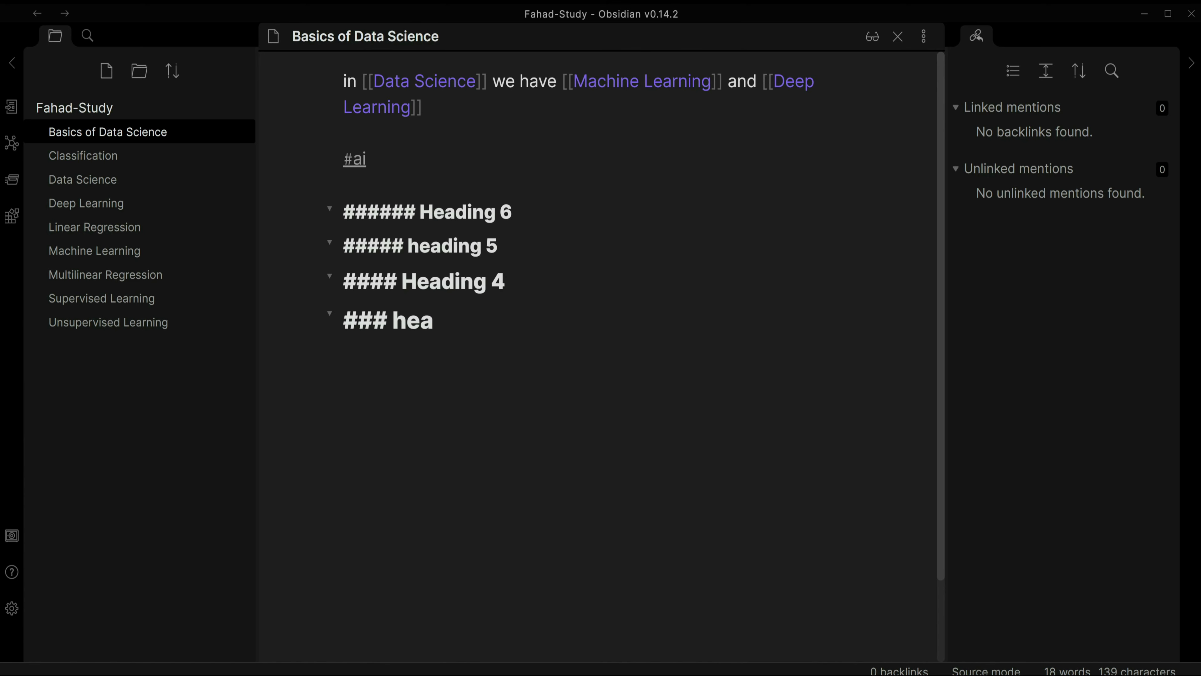
{"action": "key", "text": "BackSpace"}
{"action": "key", "text": "BackSpace"}
{"action": "key", "text": "BackSpace"}
{"action": "type", "text": "ea"}
{"action": "key", "text": "BackSpace"}
{"action": "key", "text": "BackSpace"}
{"action": "type", "text": "H"}
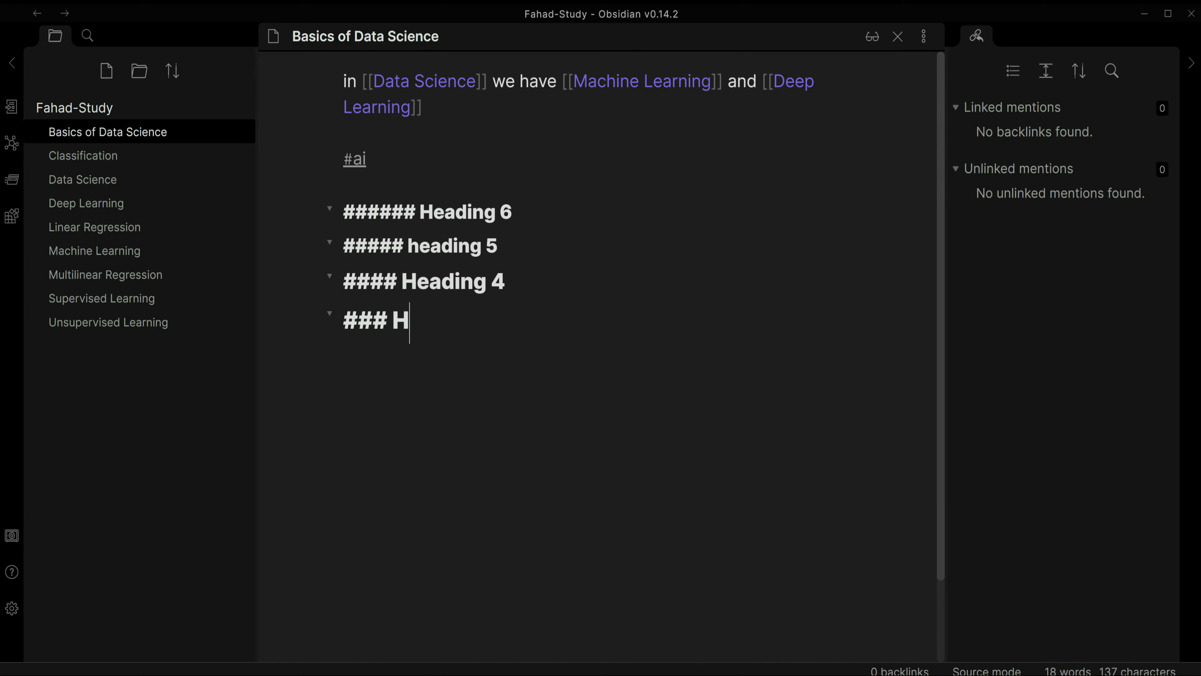
{"action": "type", "text": "eading 3"}
- Add the level-two Markdown heading "Heading 2" below Heading 3 and start a new line after it
{"action": "key", "text": "Return"}
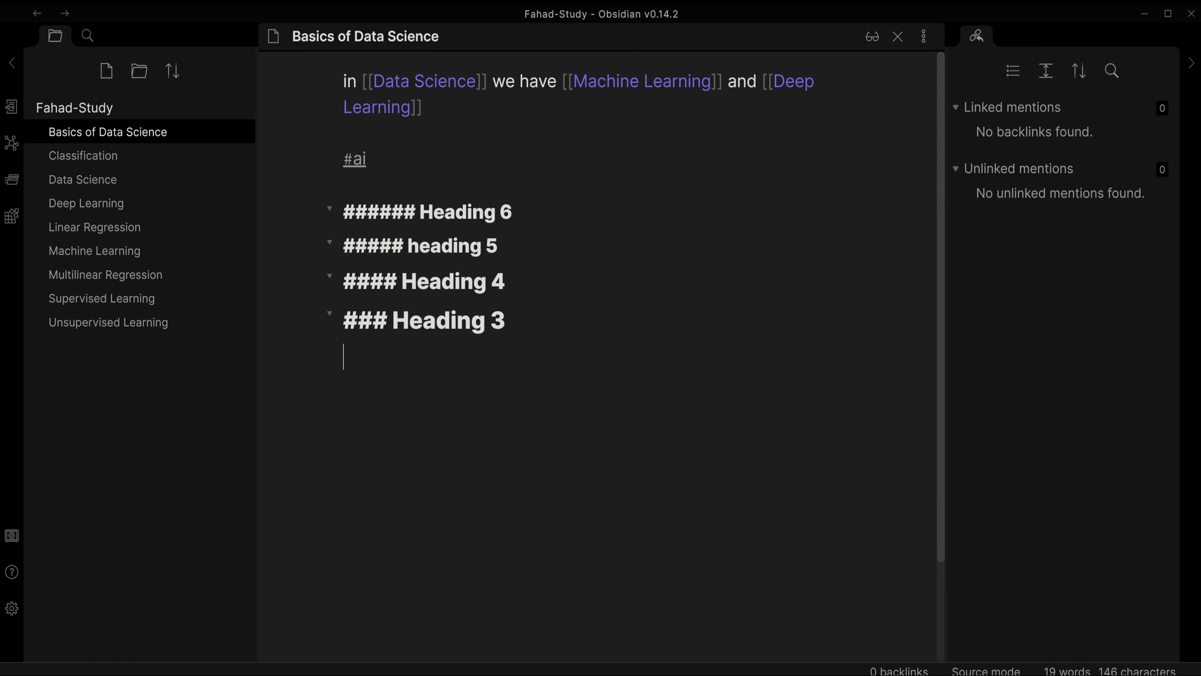
{"action": "type", "text": "## Headin"}
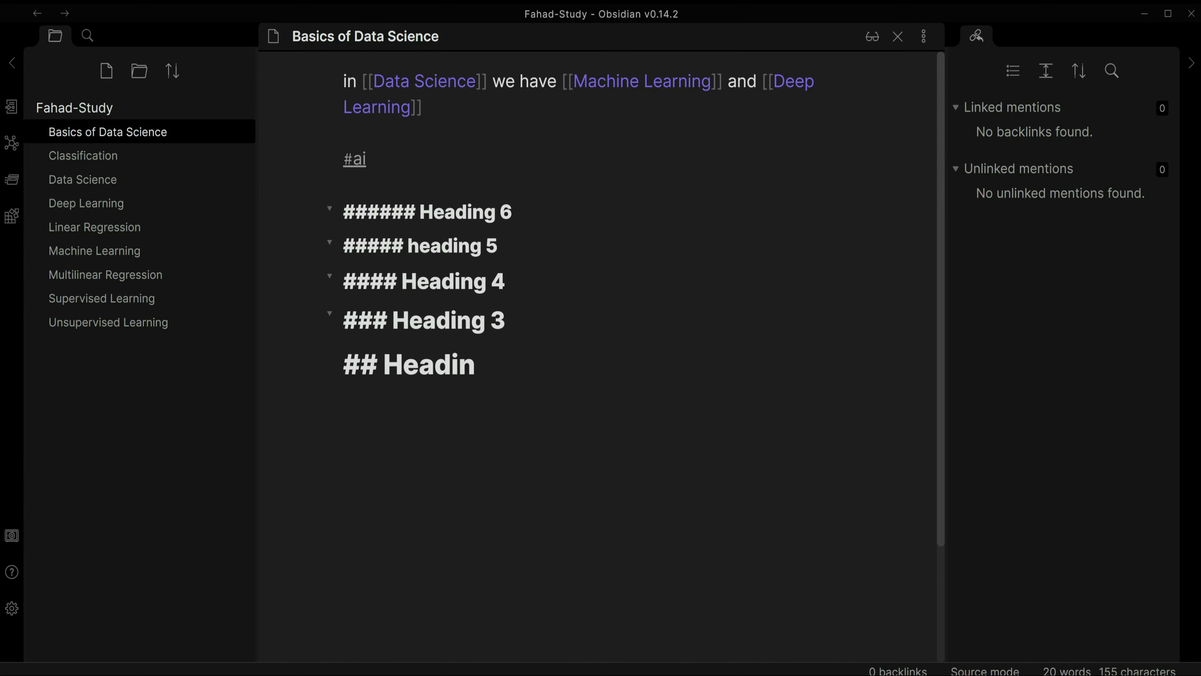
{"action": "type", "text": "g 2"}
{"action": "key", "text": "Return"}
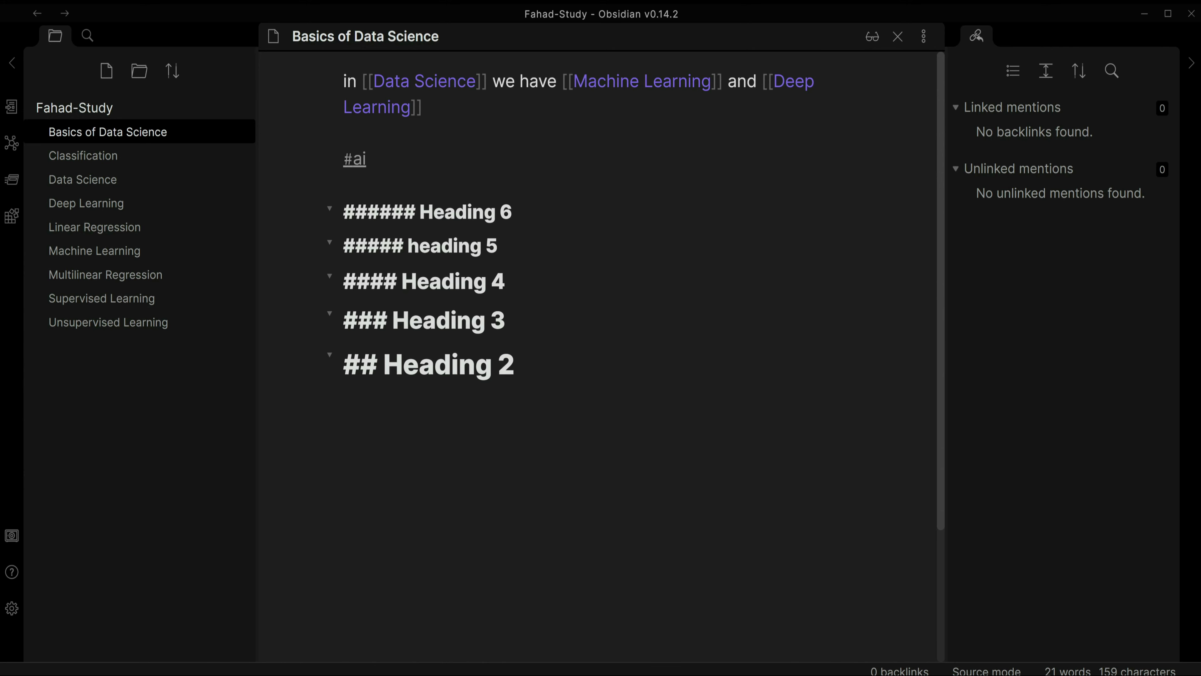
{"action": "type", "text": "# He"}
{"action": "key", "text": "BackSpace"}
{"action": "key", "text": "BackSpace"}
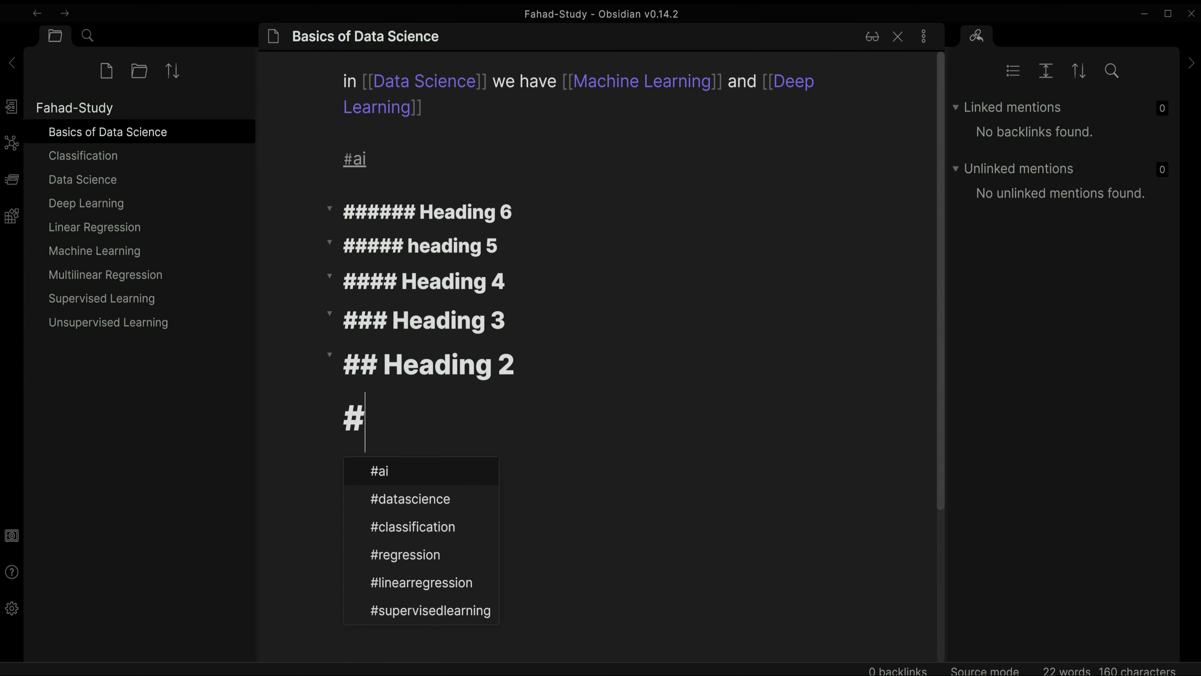
{"action": "type", "text": "Headin"}
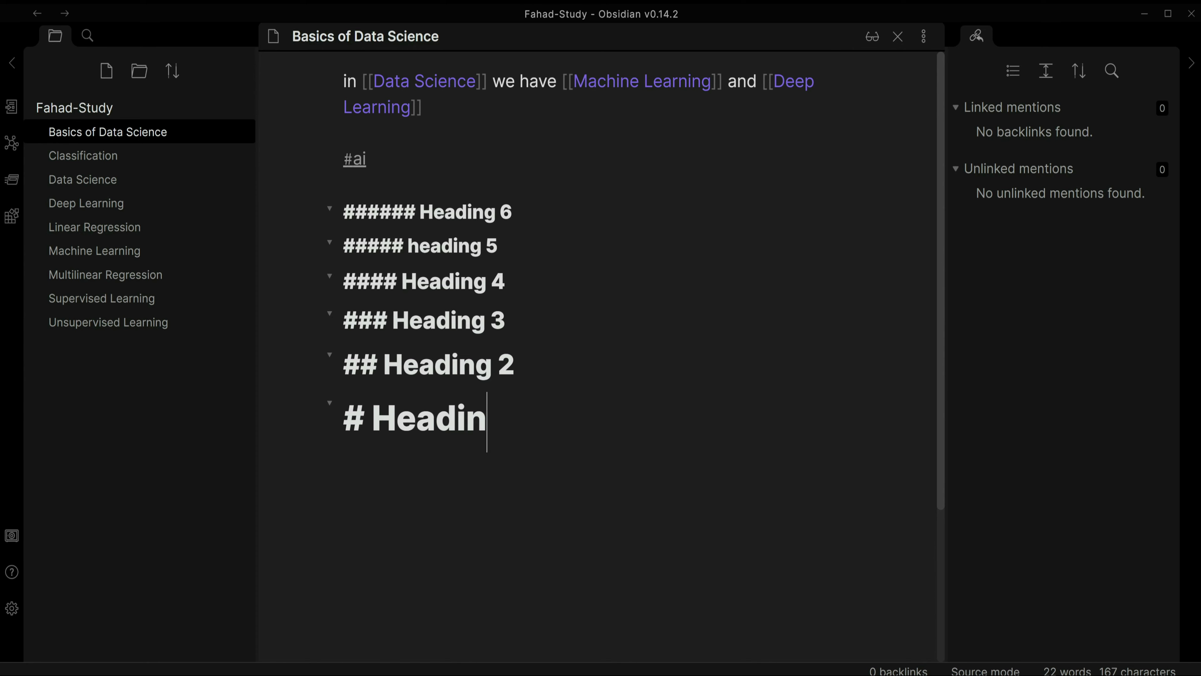
{"action": "key", "text": "BackSpace"}
{"action": "key", "text": "BackSpace"}
{"action": "key", "text": "BackSpace"}
{"action": "key", "text": "BackSpace"}
{"action": "key", "text": "BackSpace"}
{"action": "key", "text": "BackSpace"}
{"action": "key", "text": "BackSpace"}
{"action": "key", "text": "BackSpace"}
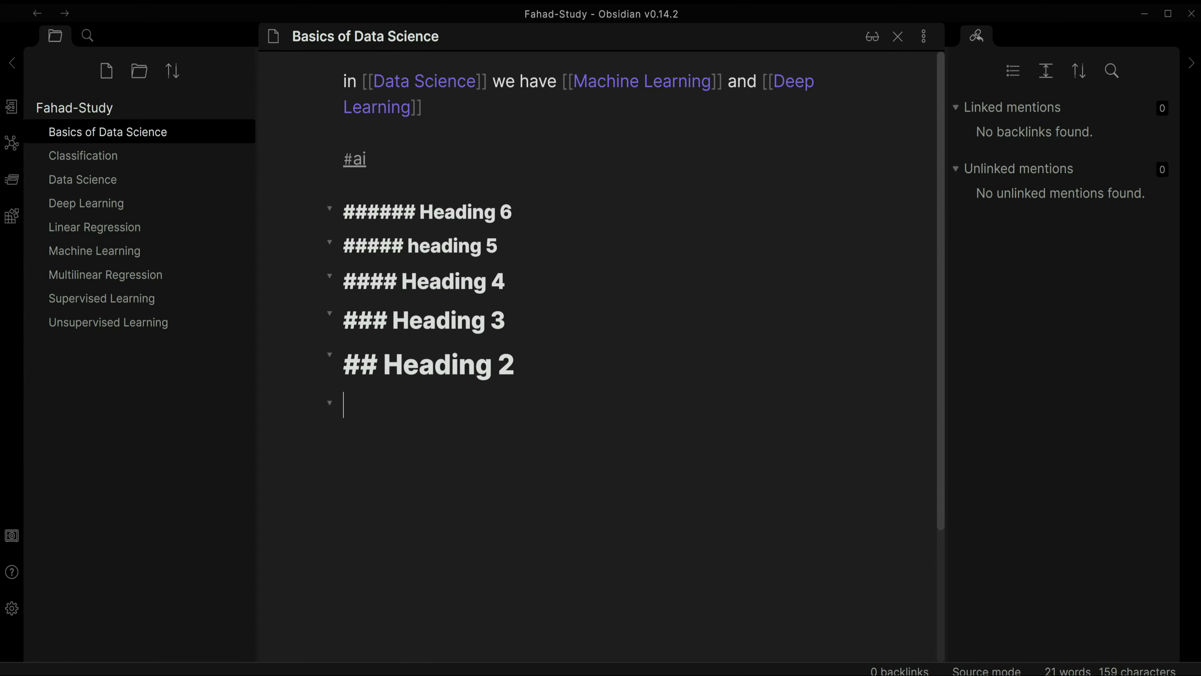
{"action": "type", "text": "#h"}
{"action": "key", "text": "BackSpace"}
{"action": "key", "text": "BackSpace"}
- Add the level-one Markdown heading "heading 1" on the empty line below Heading 2
{"action": "type", "text": "#"}
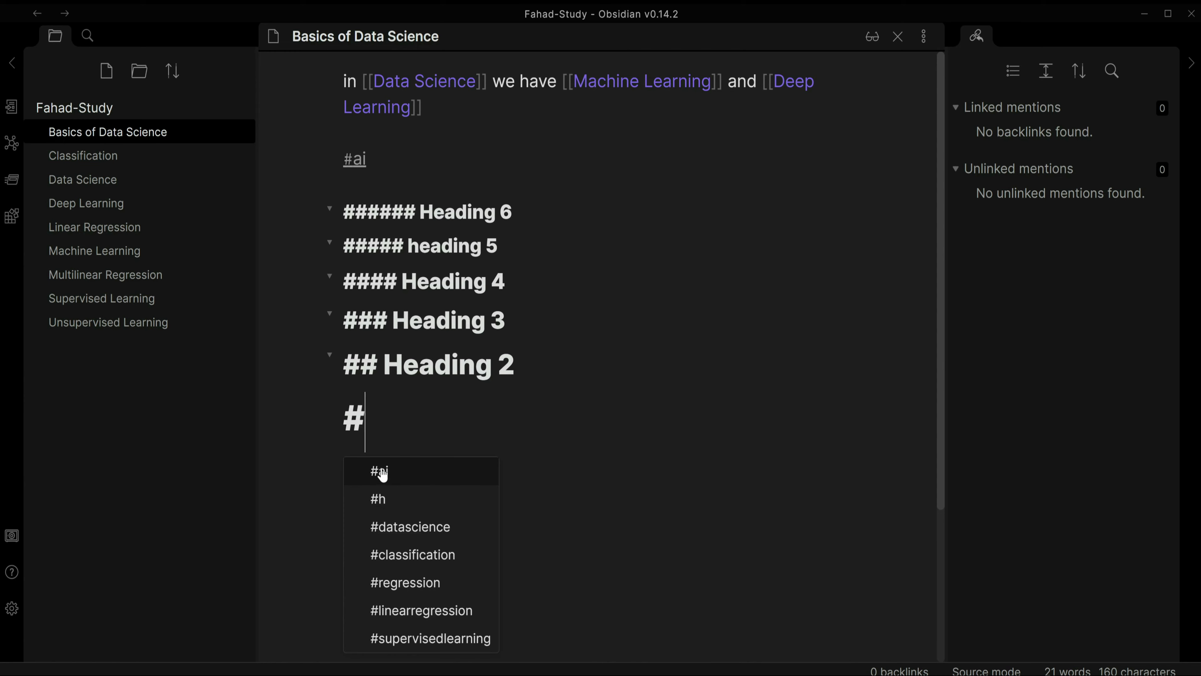
{"action": "type", "text": " head"}
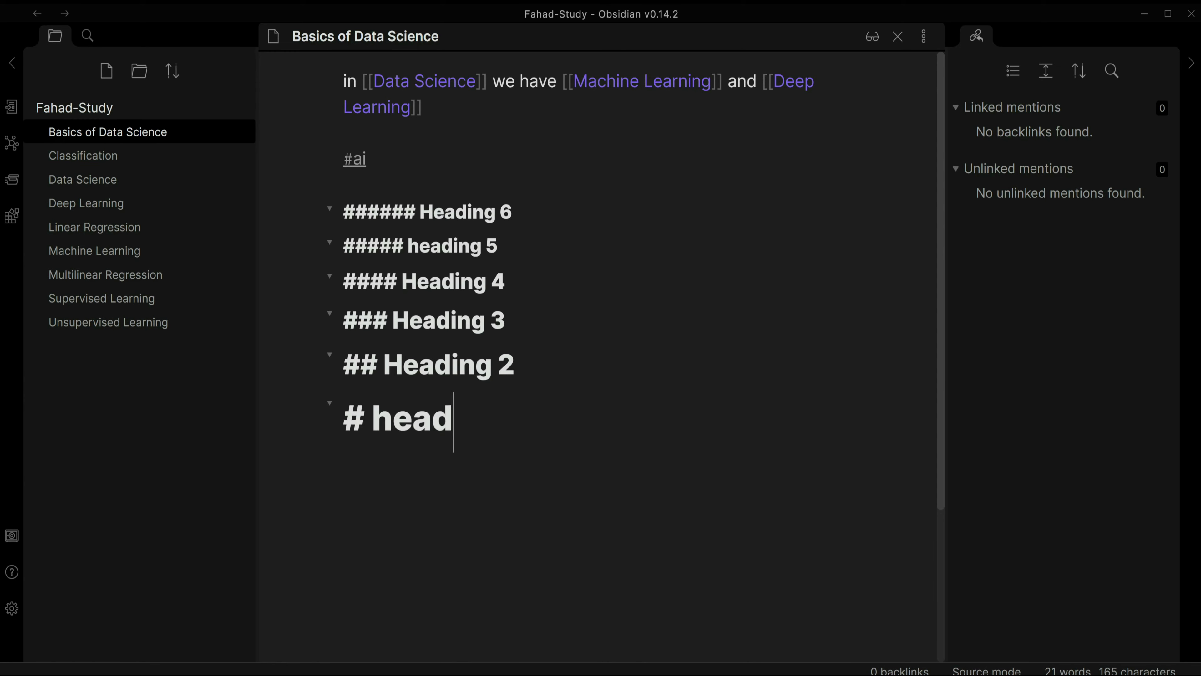
{"action": "type", "text": "ing 1"}
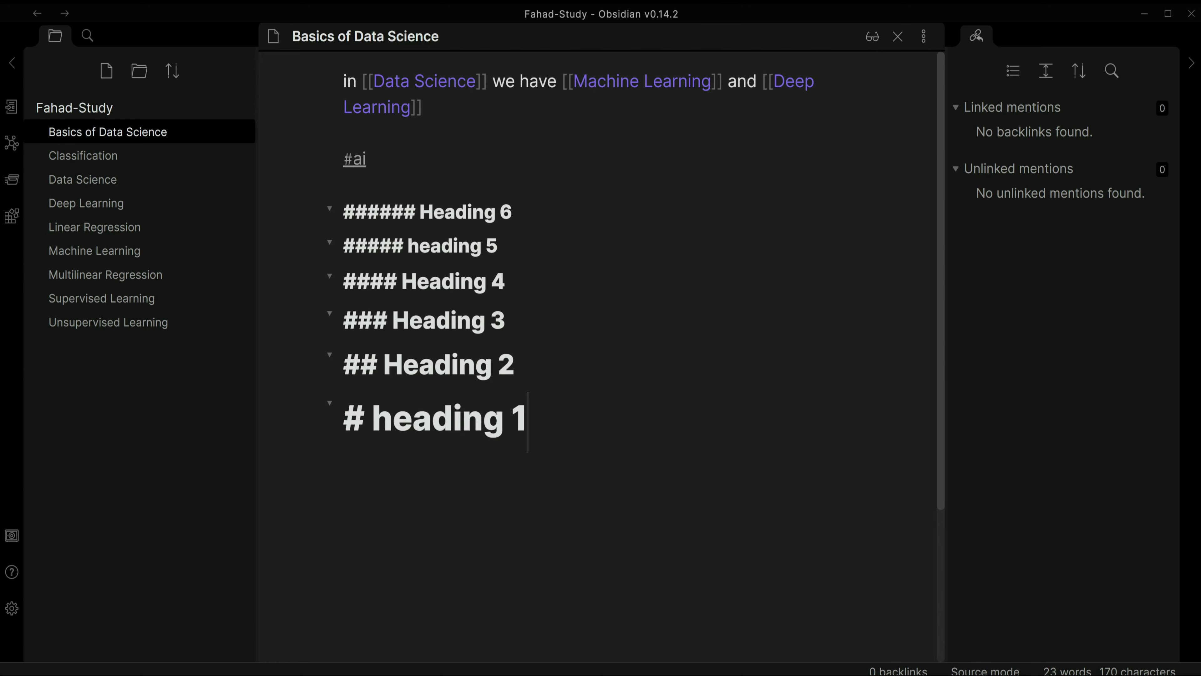
- Show the Basics of Data Science note in reading view and compare the sizes of the rendered headings
{"action": "left_click", "coordinate": [874, 43]}
{"action": "left_click_drag", "start_coordinate": [482, 432], "coordinate": [325, 428]}
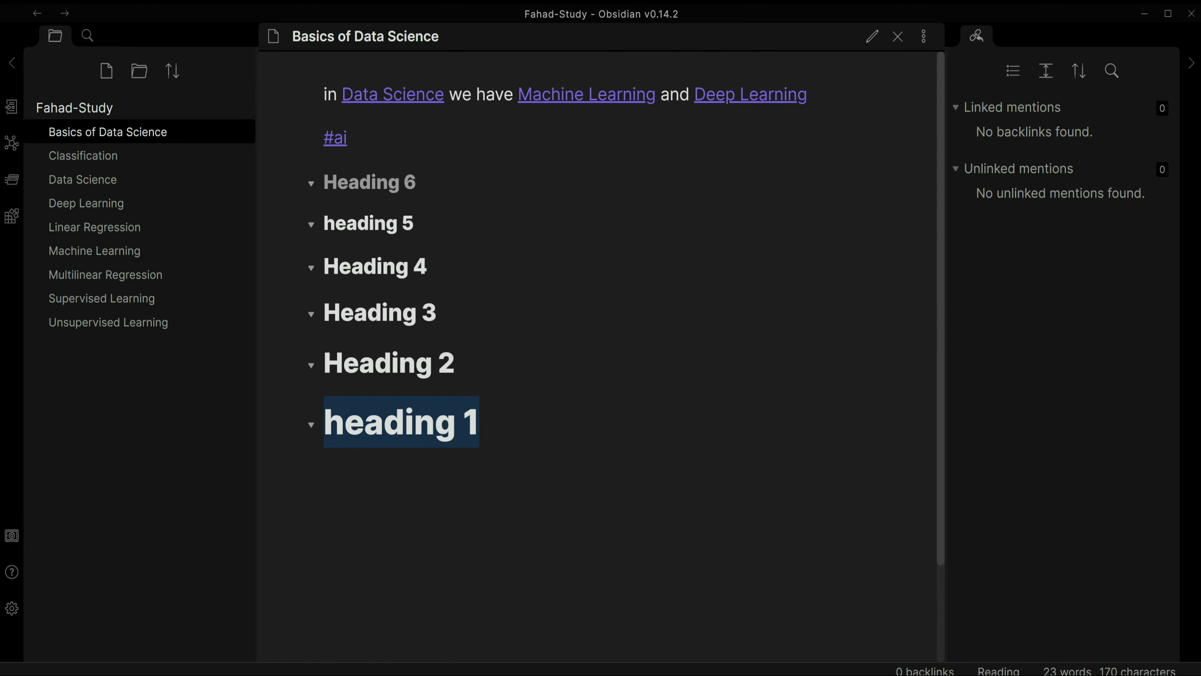
{"action": "left_click", "coordinate": [465, 424]}
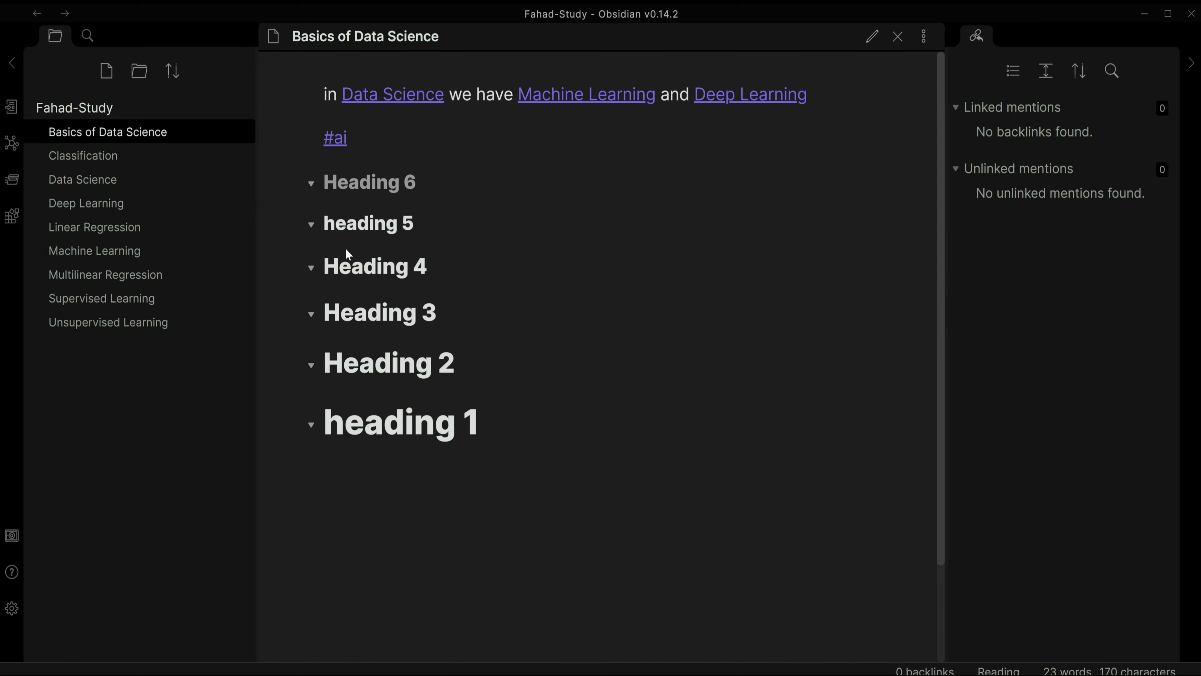
{"action": "left_click_drag", "start_coordinate": [440, 274], "coordinate": [323, 273]}
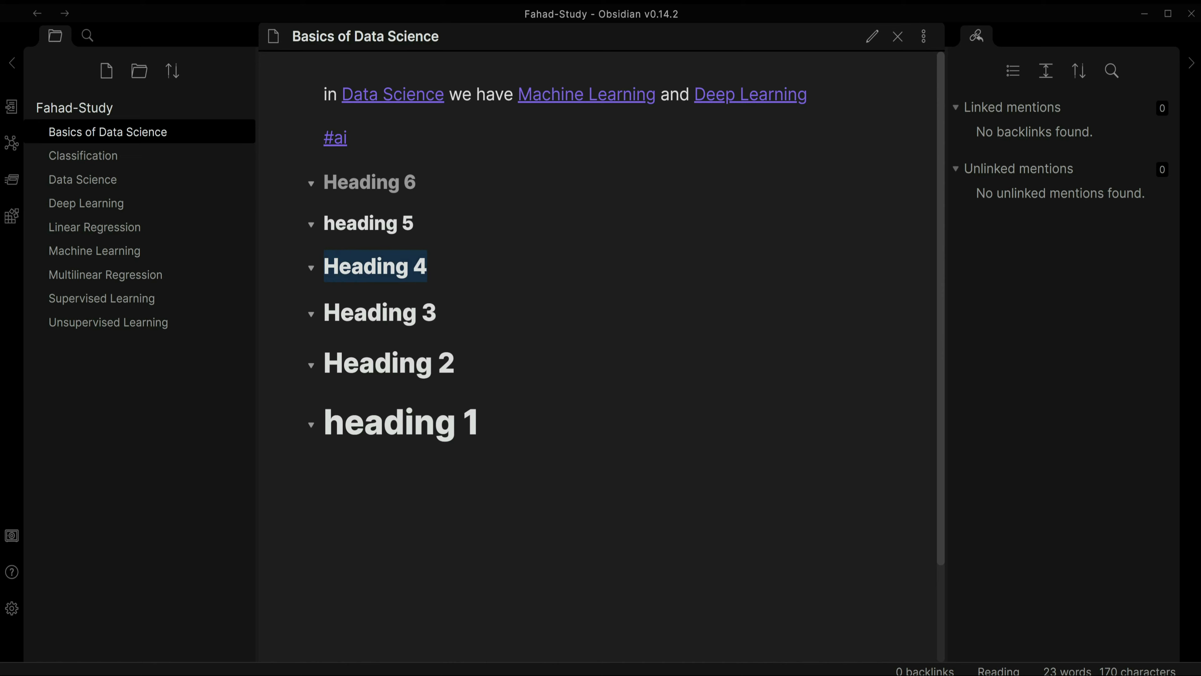
{"action": "left_click", "coordinate": [313, 277]}
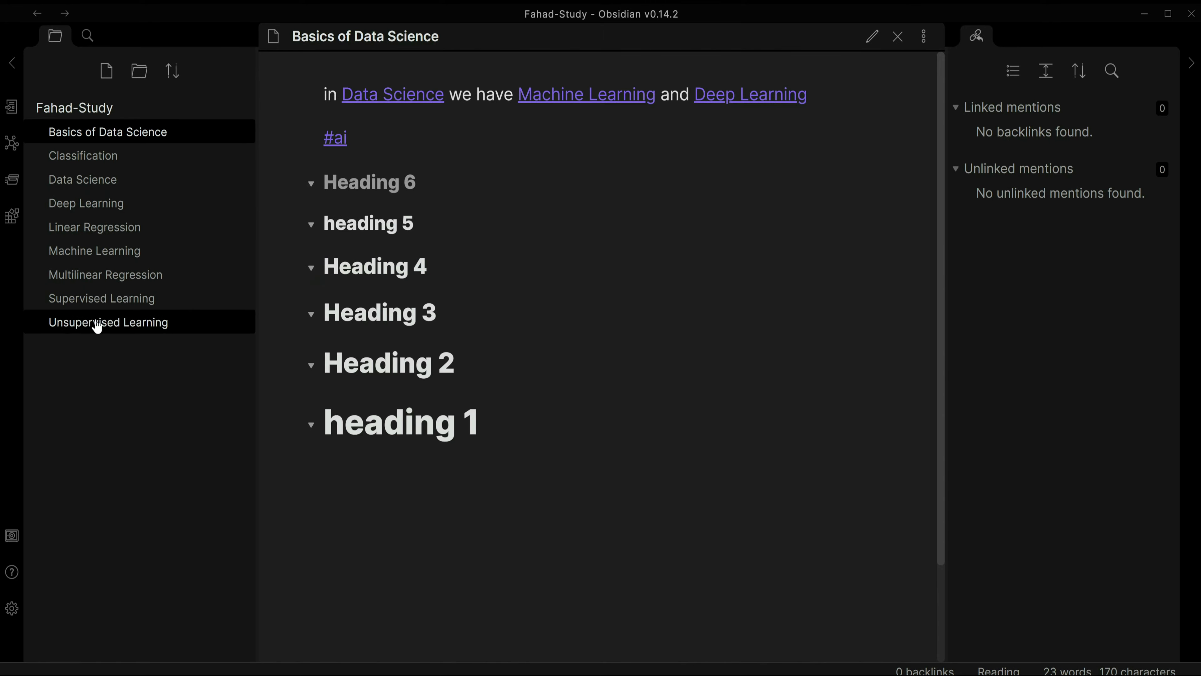
- Open the Classification note for editing and insert blank lines above its #supervisedlearning tag
{"action": "left_click", "coordinate": [99, 299]}
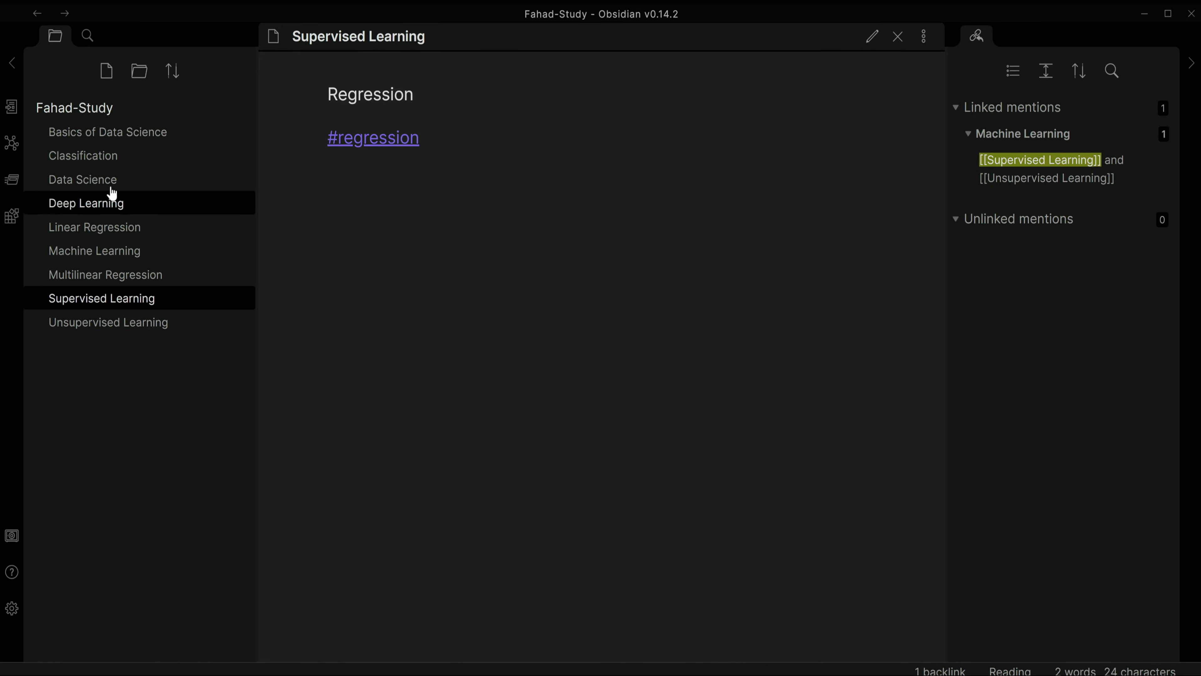
{"action": "left_click", "coordinate": [93, 157]}
{"action": "left_click", "coordinate": [873, 37]}
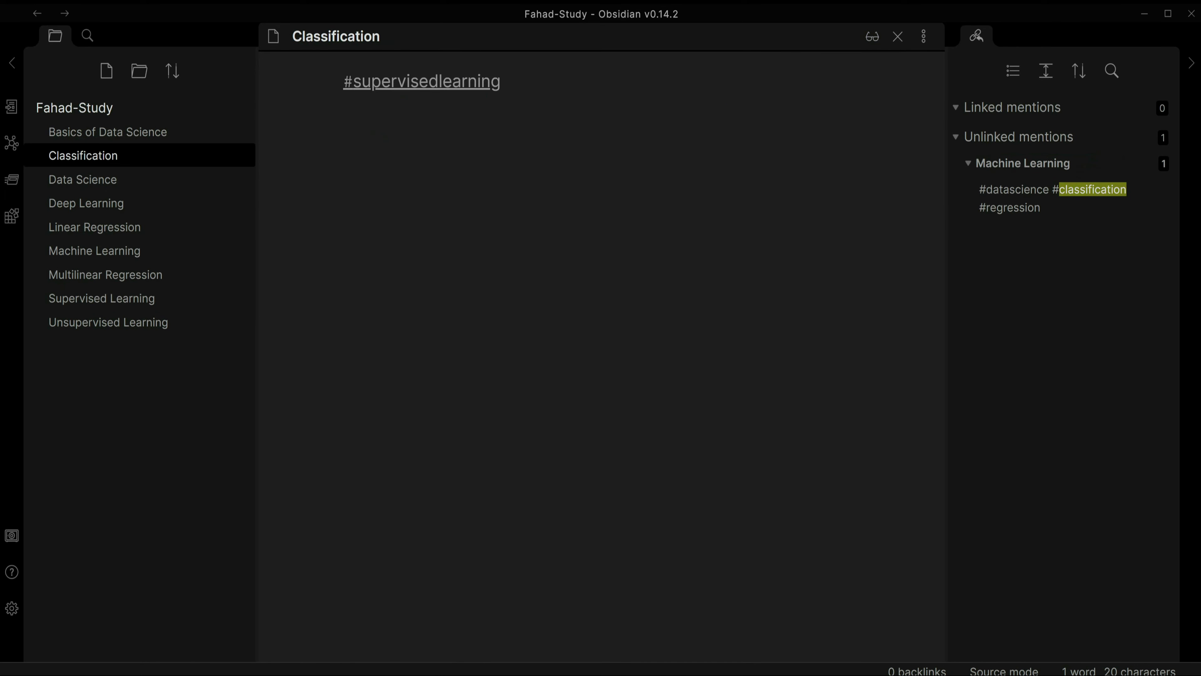
{"action": "key", "text": "Return"}
{"action": "key", "text": "Return"}
{"action": "key", "text": "Return"}
{"action": "key", "text": "Up"}
{"action": "key", "text": "Up"}
{"action": "key", "text": "Up"}
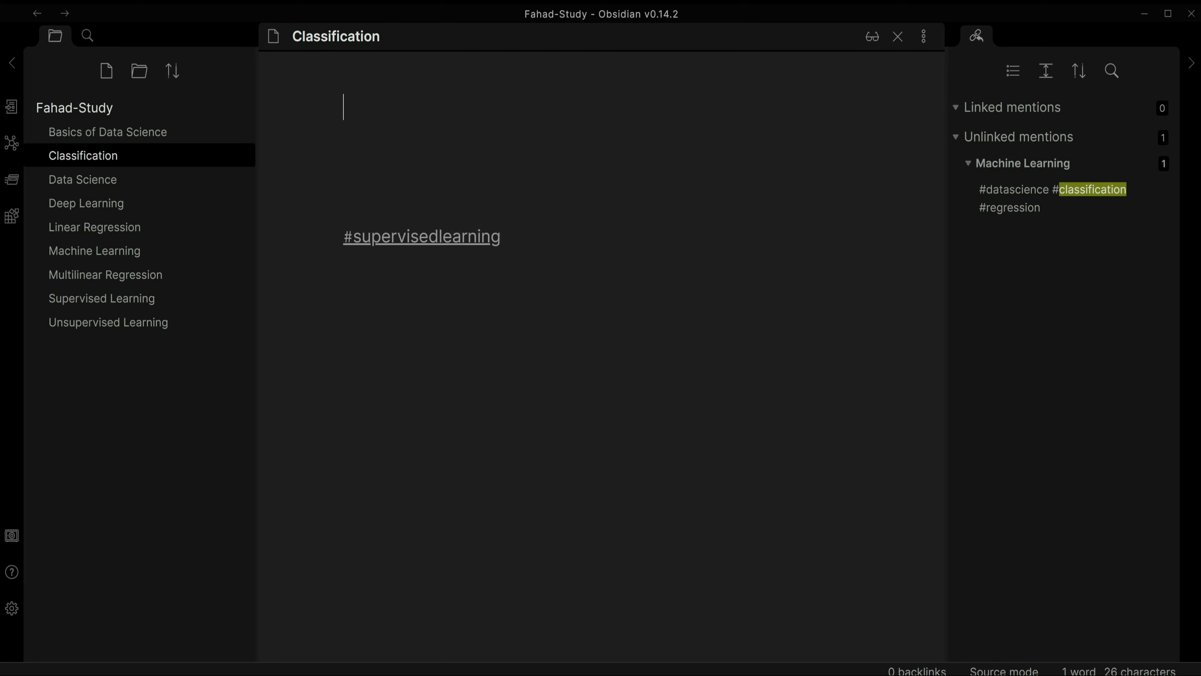
- Add the level-four Markdown heading "Logistic Regression" above the #supervisedlearning tag in the Classification note
{"action": "type", "text": "##"}
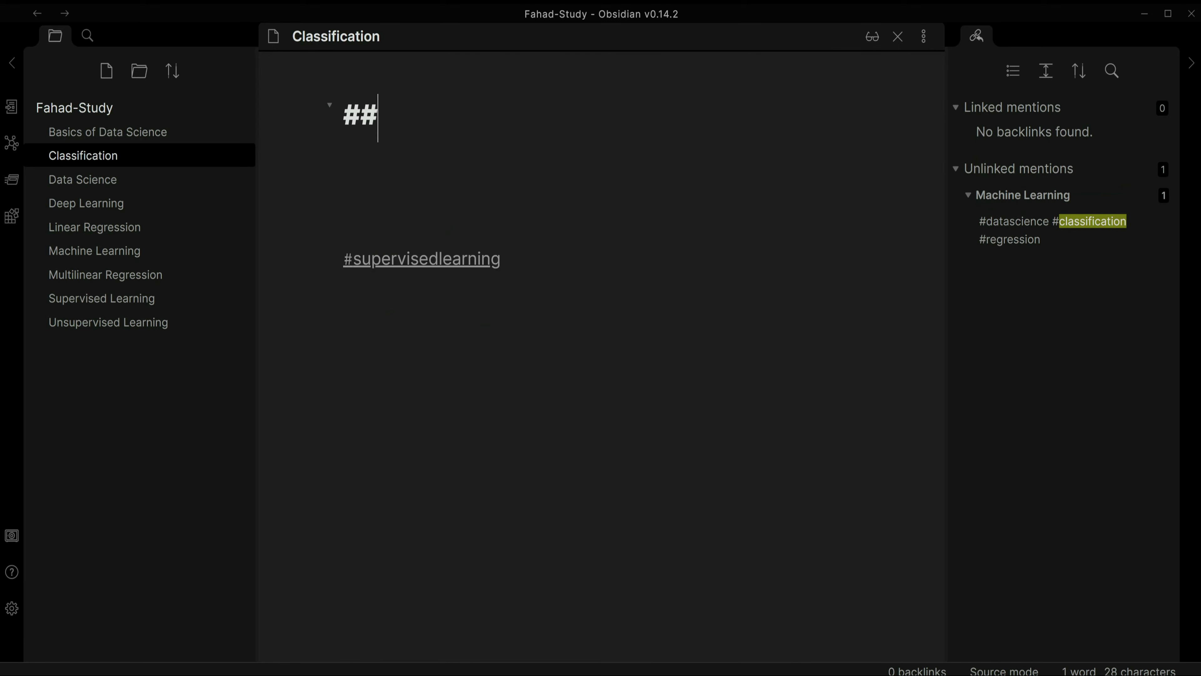
{"action": "type", "text": "##"}
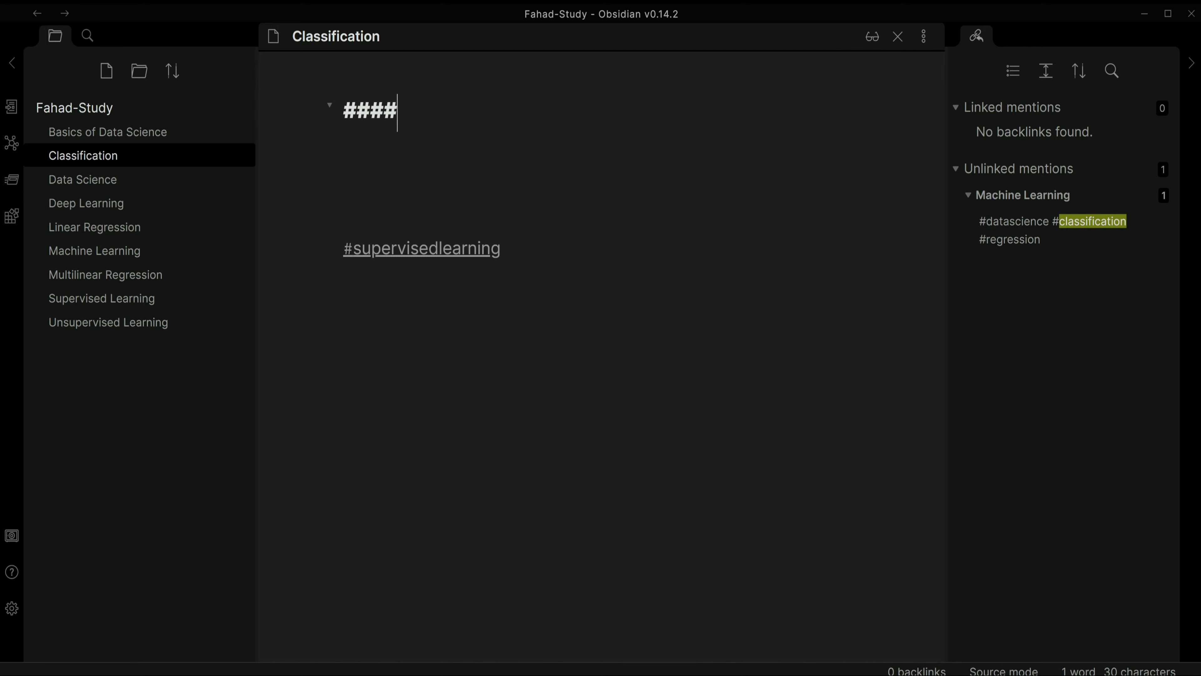
{"action": "type", "text": " Logist"}
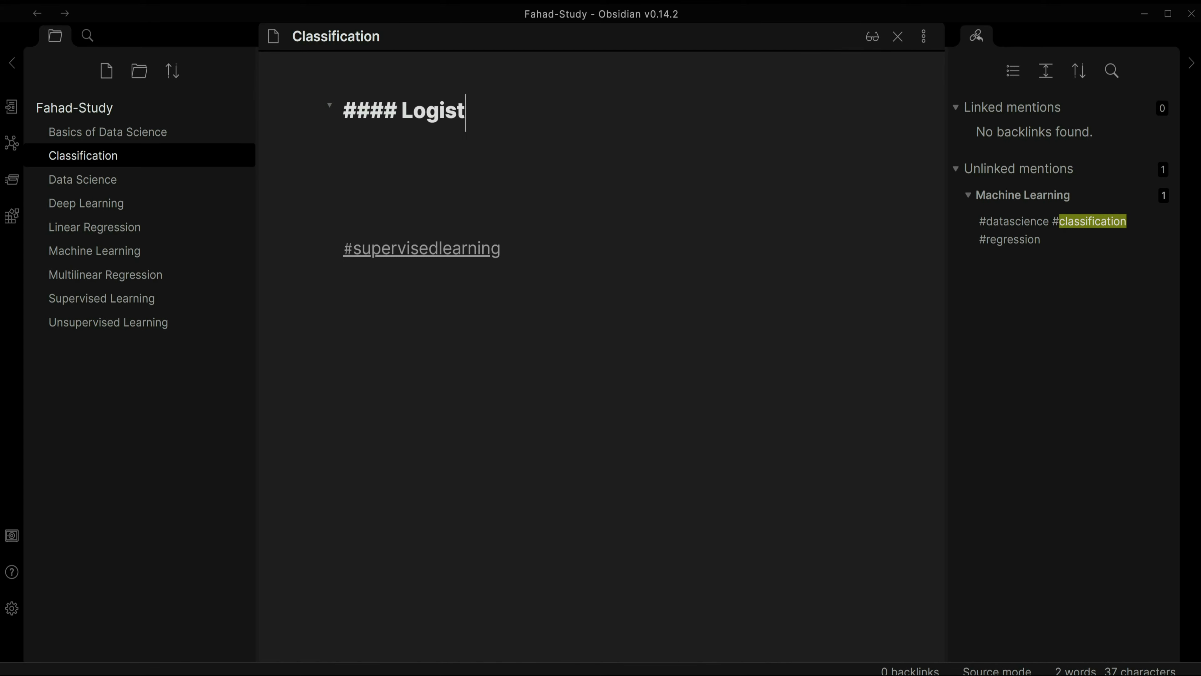
{"action": "type", "text": "ic Regr"}
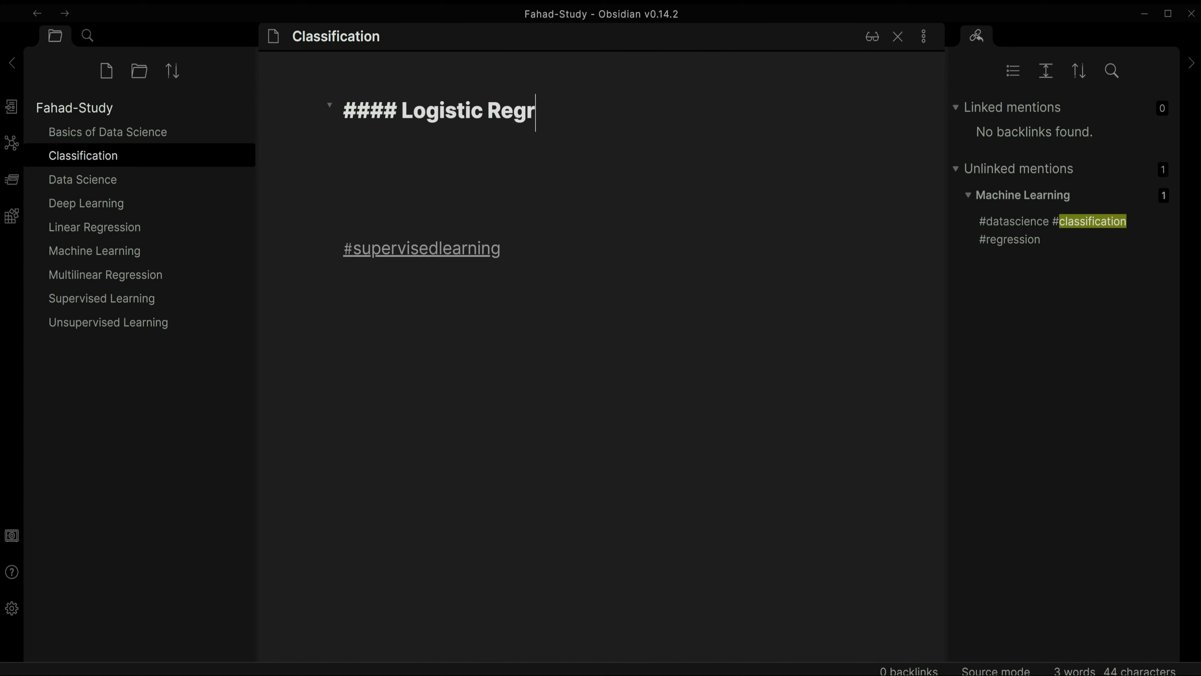
{"action": "type", "text": "ession      "}
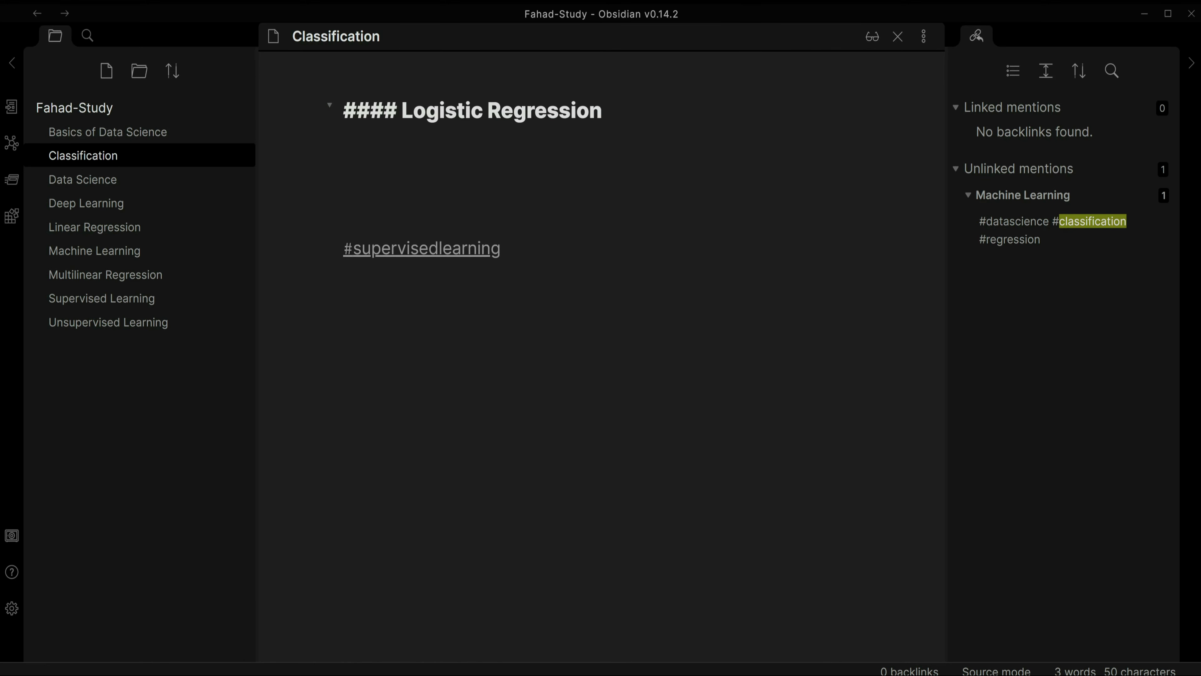
- Add the tags #logisticregression and #regression after #supervisedlearning in the Classification note
{"action": "type", "text": "#supervisedlearning #"}
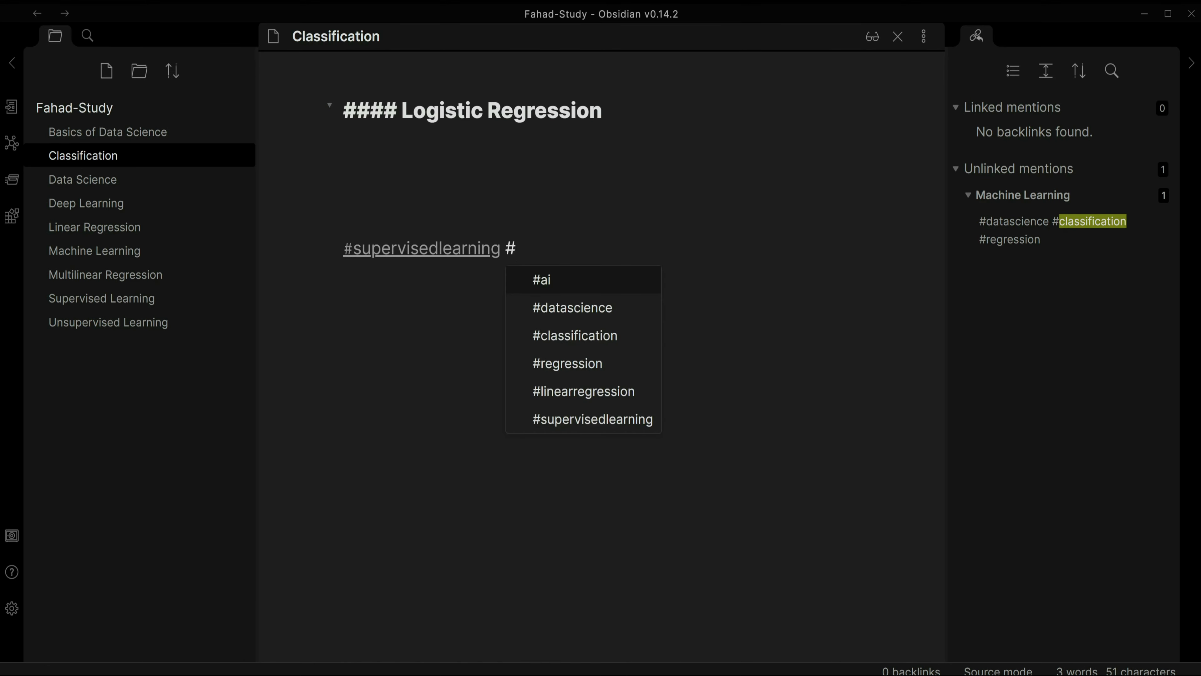
{"action": "type", "text": "logi"}
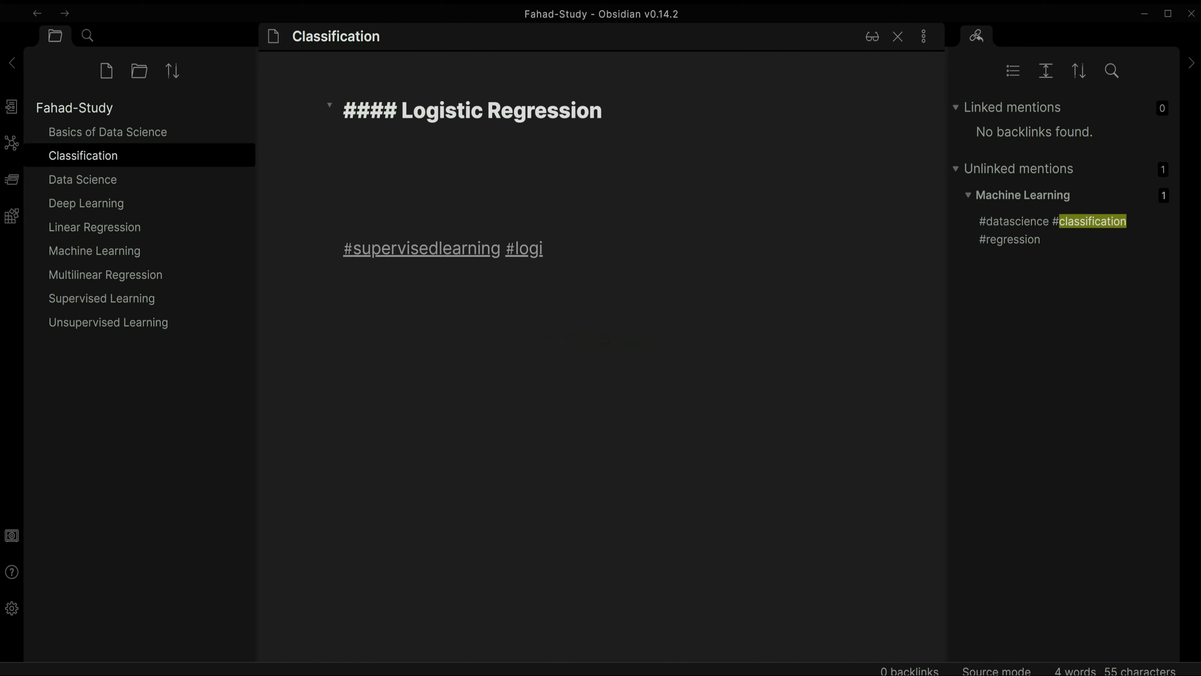
{"action": "type", "text": "sticregression"}
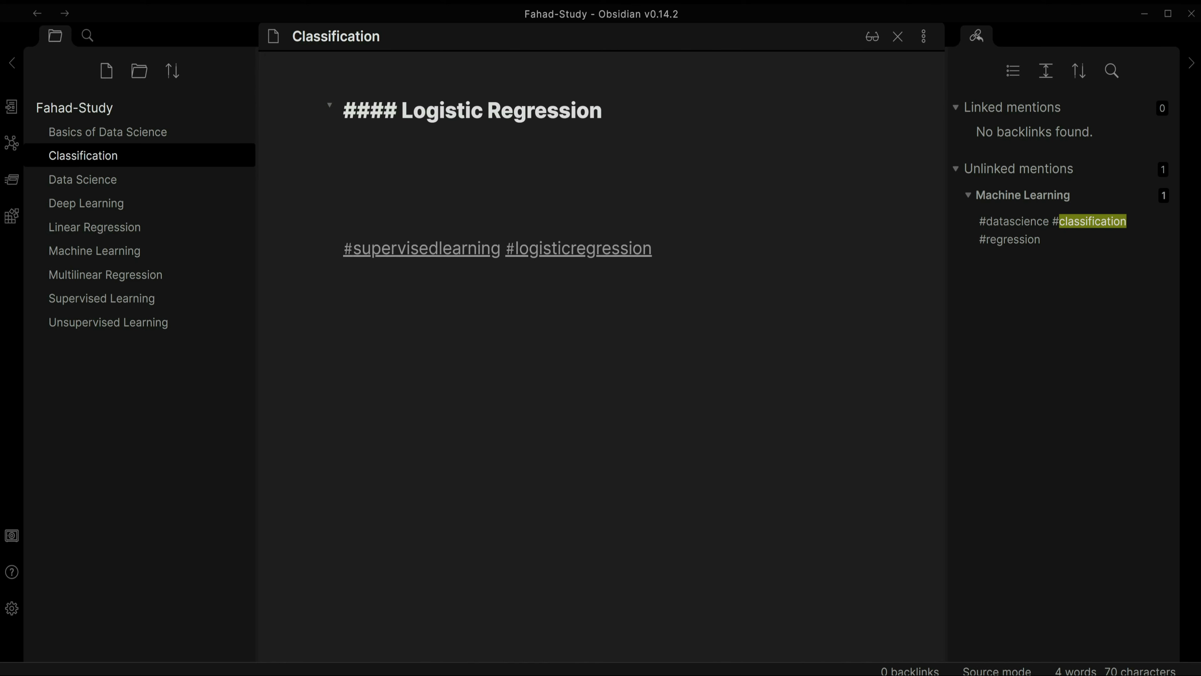
{"action": "type", "text": " #"}
{"action": "left_click", "coordinate": [677, 364]}
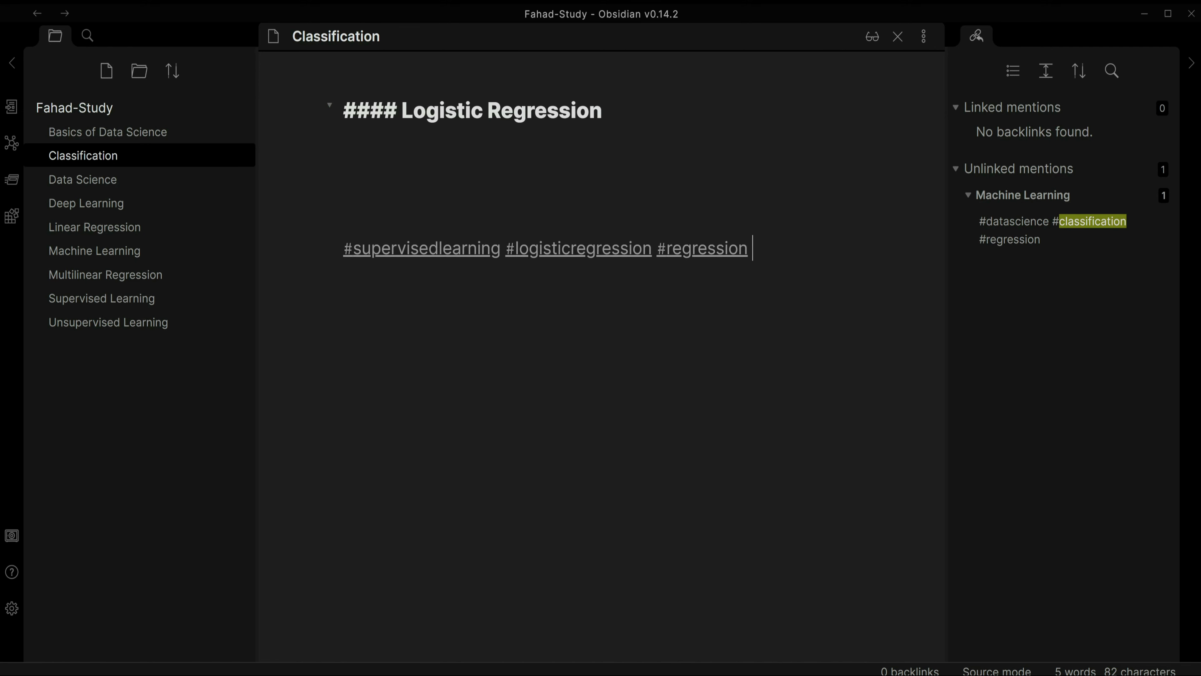
- Show the Classification note in reading view and list all notes tagged #regression
{"action": "left_click", "coordinate": [872, 37]}
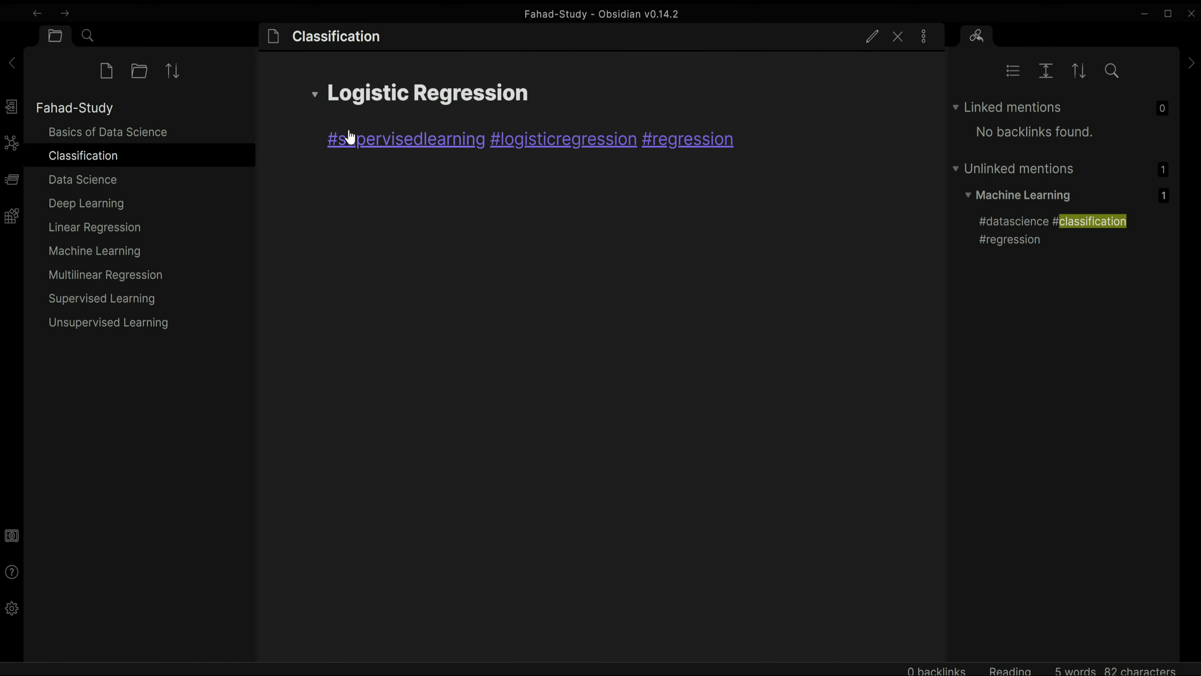
{"action": "left_click", "coordinate": [704, 150]}
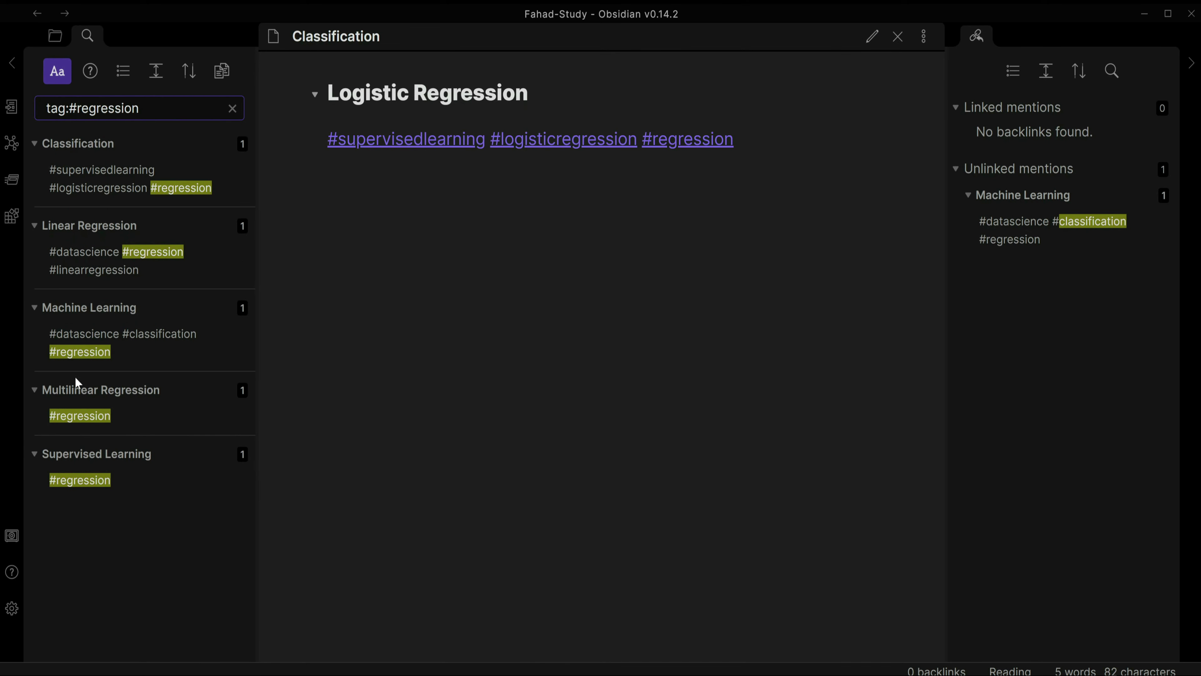
- Fold and unfold the Logistic Regression section repeatedly to examine how the heading collapses the content beneath it
{"action": "left_click", "coordinate": [316, 96]}
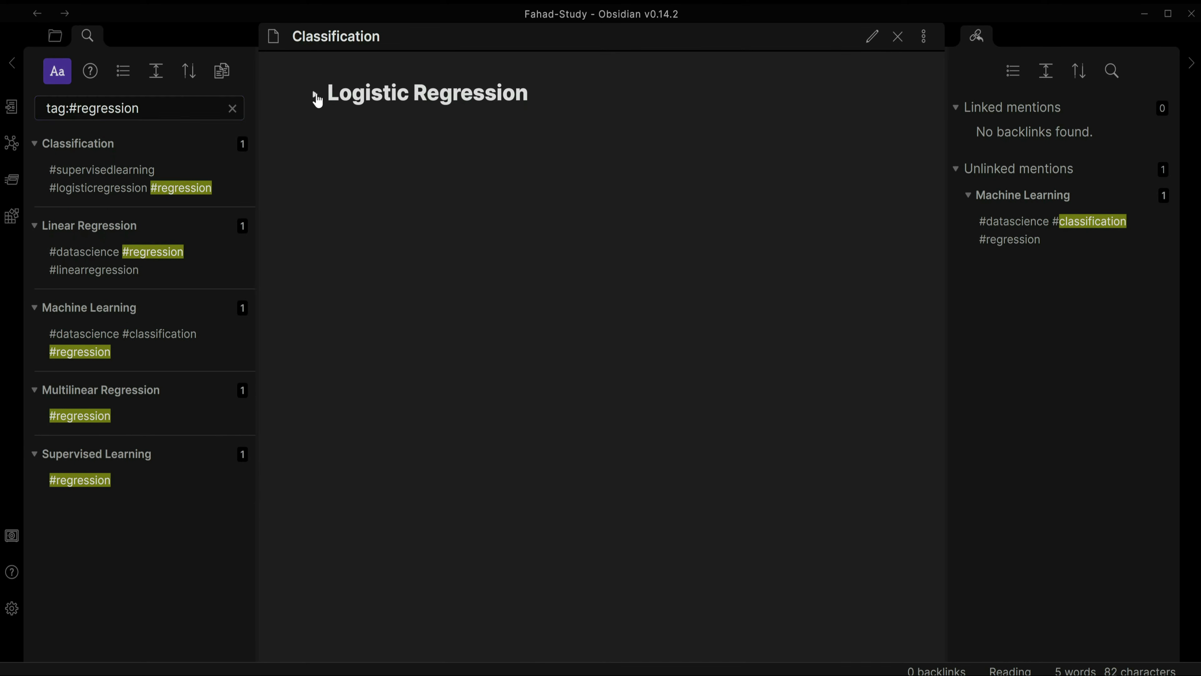
{"action": "left_click", "coordinate": [316, 96]}
{"action": "left_click", "coordinate": [316, 96]}
{"action": "left_click", "coordinate": [315, 97]}
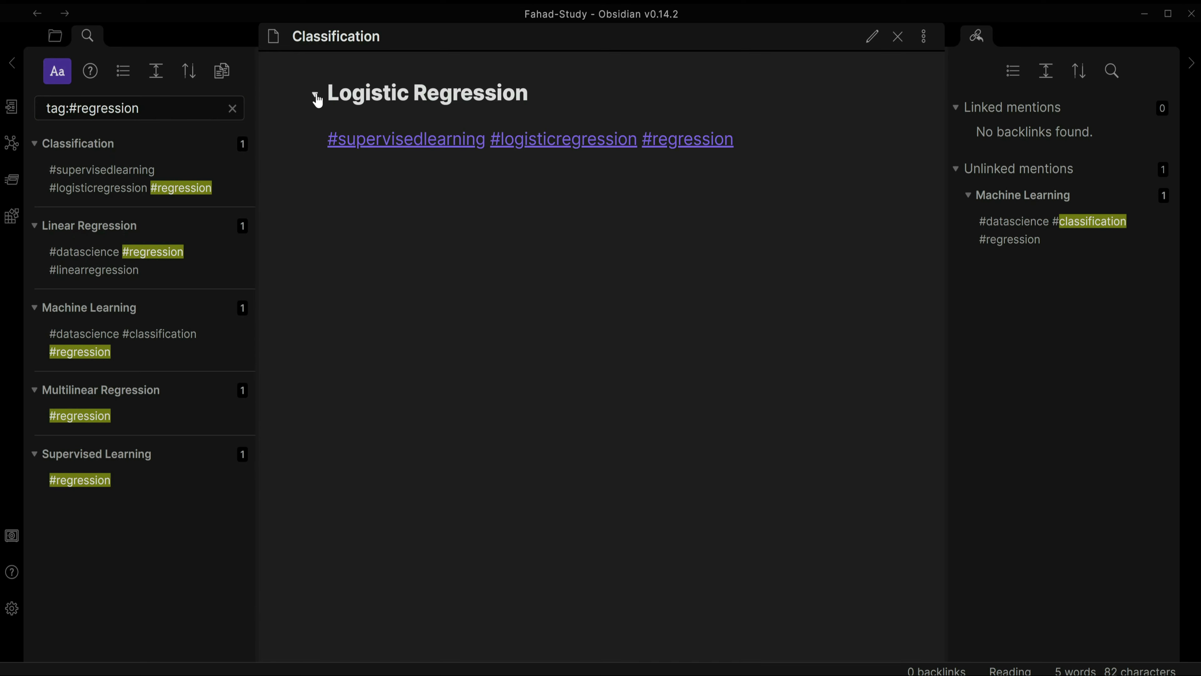
{"action": "left_click", "coordinate": [316, 96]}
{"action": "left_click", "coordinate": [315, 96]}
{"action": "left_click", "coordinate": [316, 96]}
{"action": "left_click", "coordinate": [316, 96]}
{"action": "left_click_drag", "start_coordinate": [539, 97], "coordinate": [328, 97]}
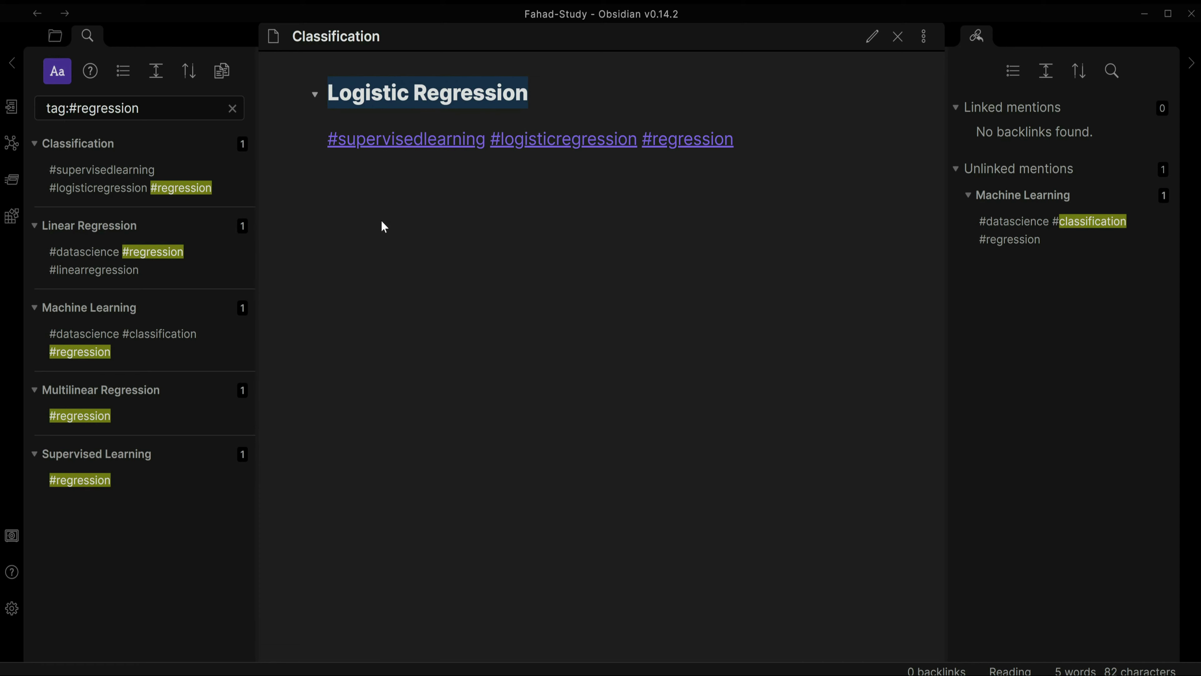
- Return the Classification note to editing and add the line "this is an ITALIC text" below the Logistic Regression heading
{"action": "left_click", "coordinate": [872, 37]}
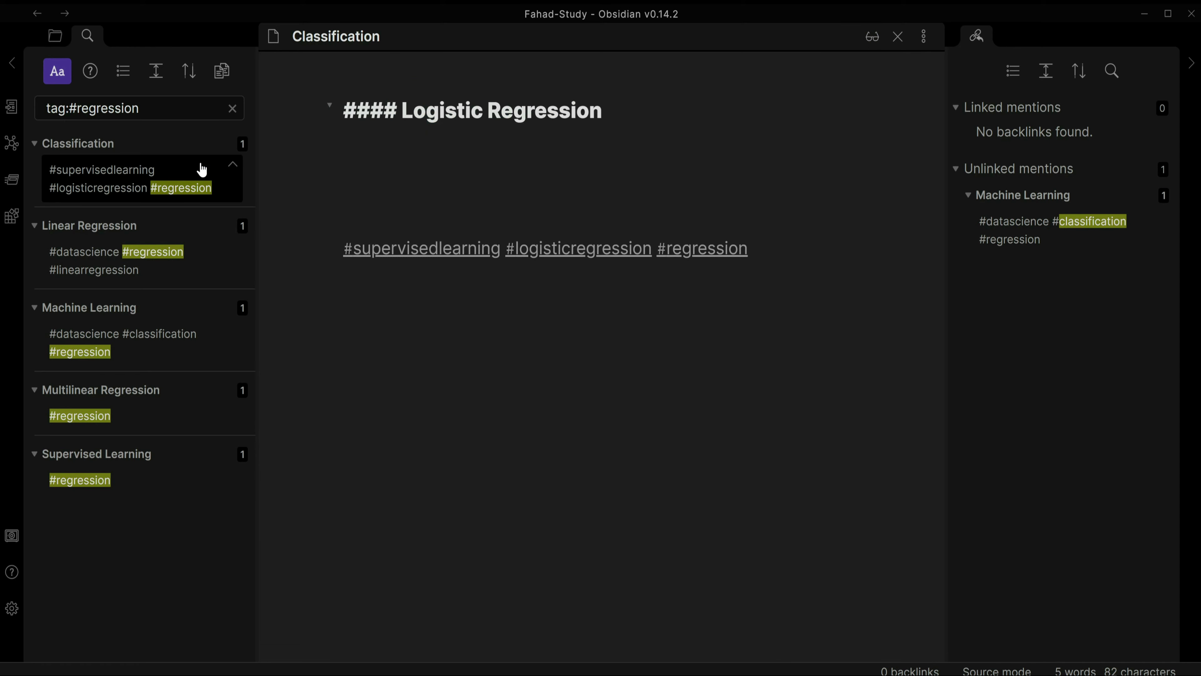
{"action": "left_click", "coordinate": [55, 35]}
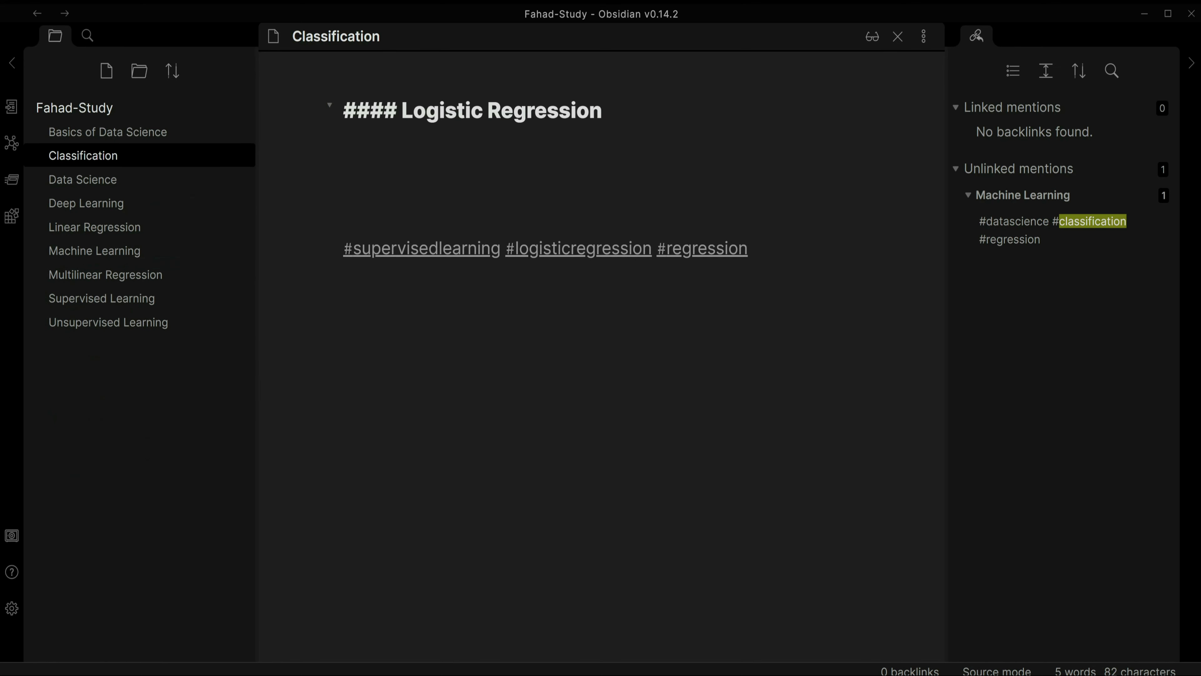
{"action": "key", "text": "Return"}
{"action": "key", "text": "Return"}
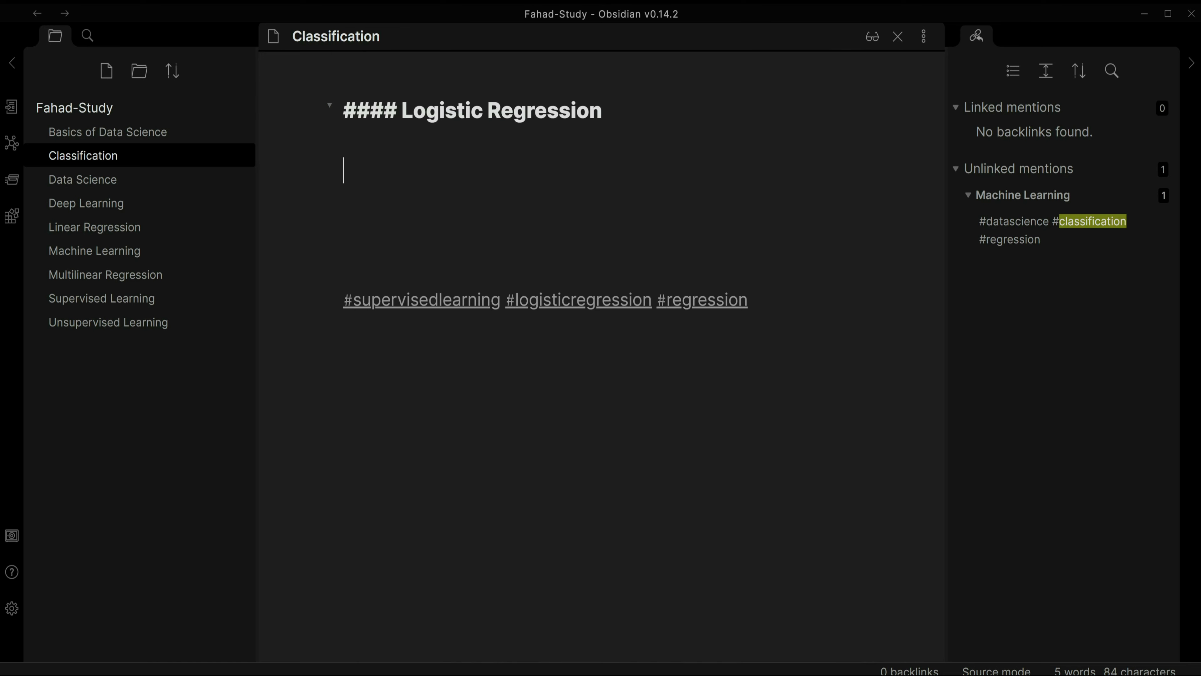
{"action": "type", "text": "this is "}
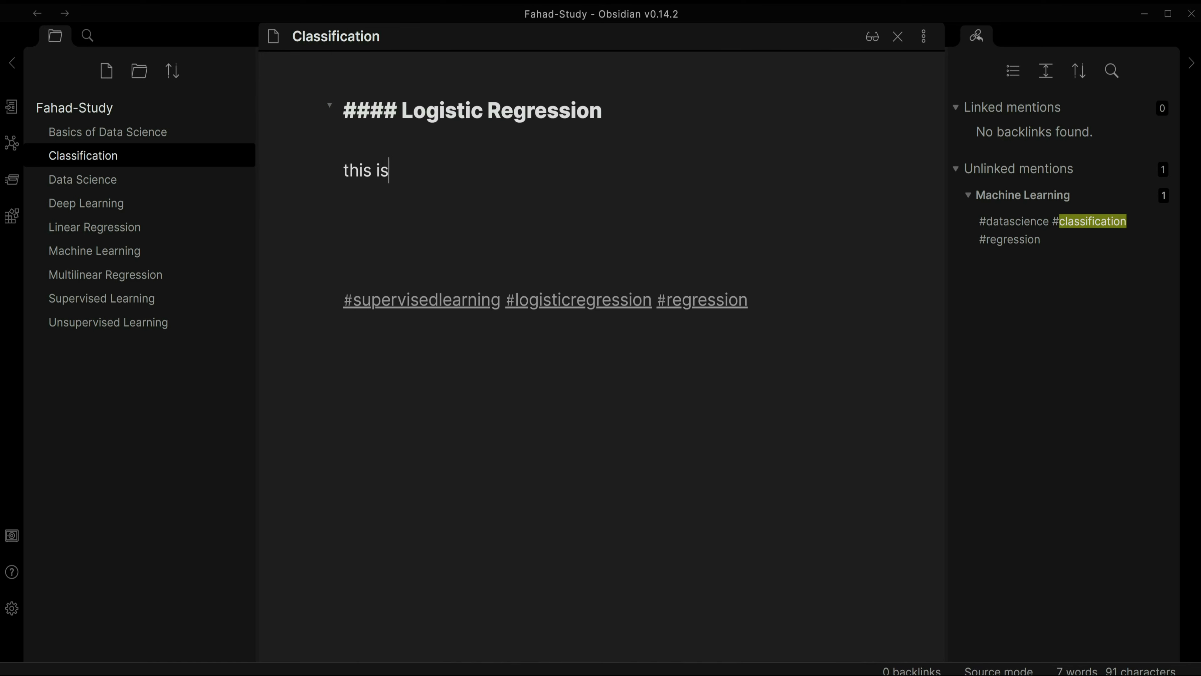
{"action": "type", "text": "an l"}
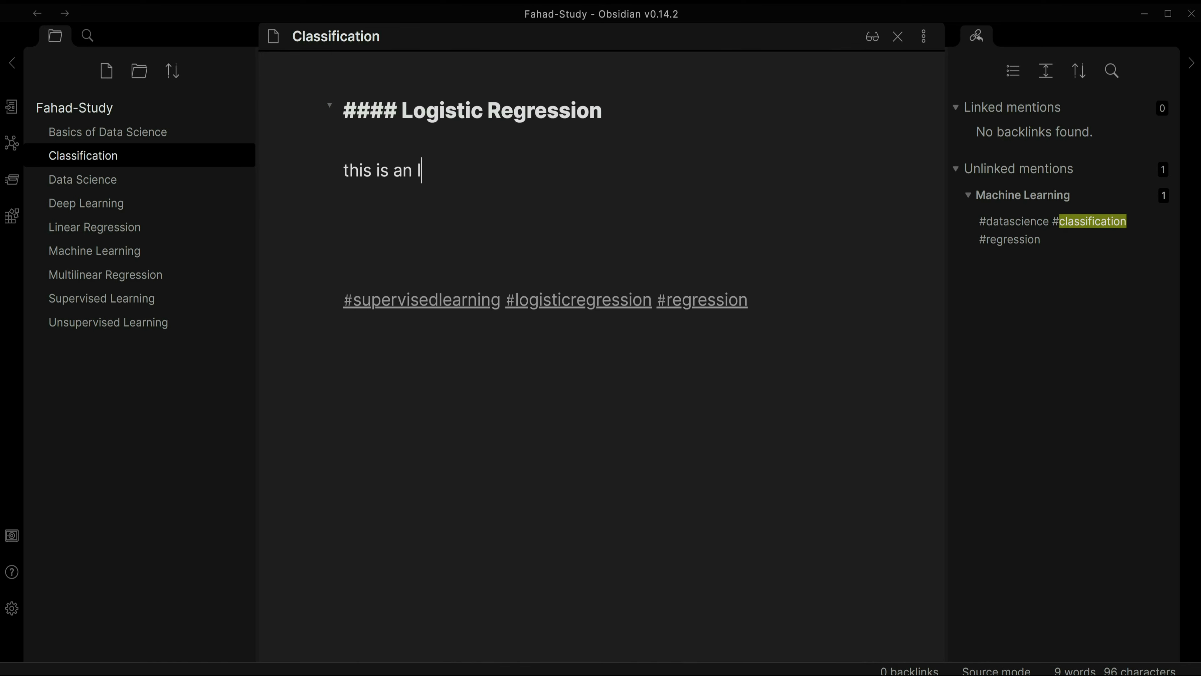
{"action": "type", "text": "TALIC "}
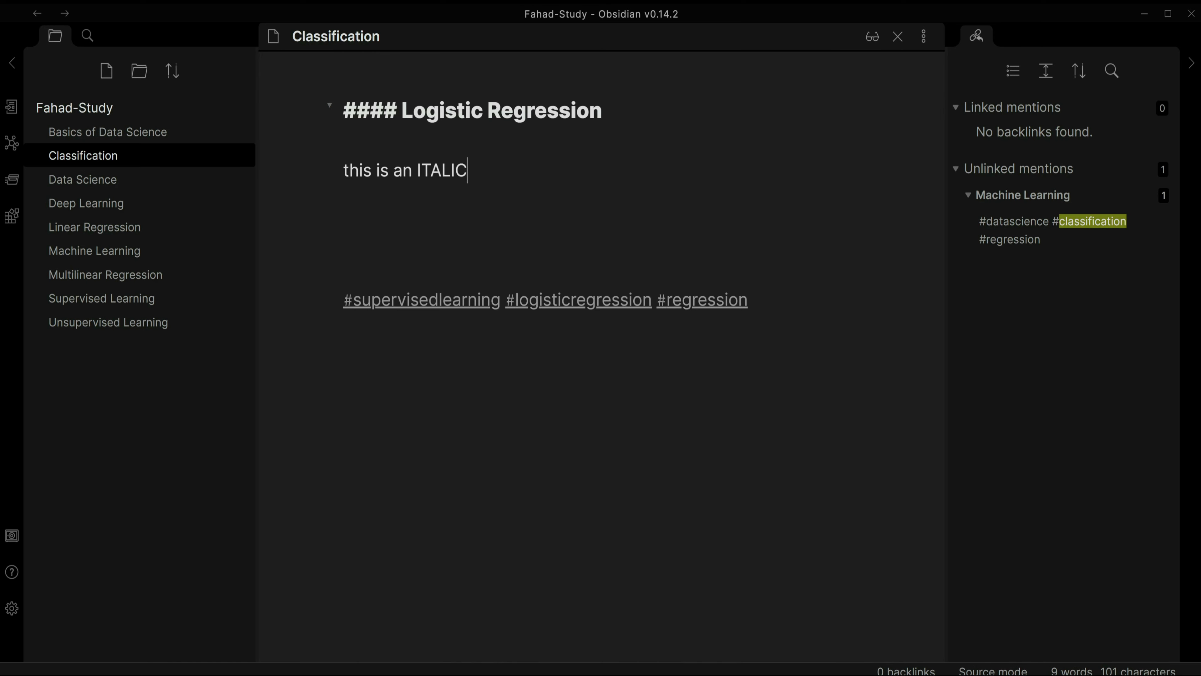
{"action": "type", "text": "text"}
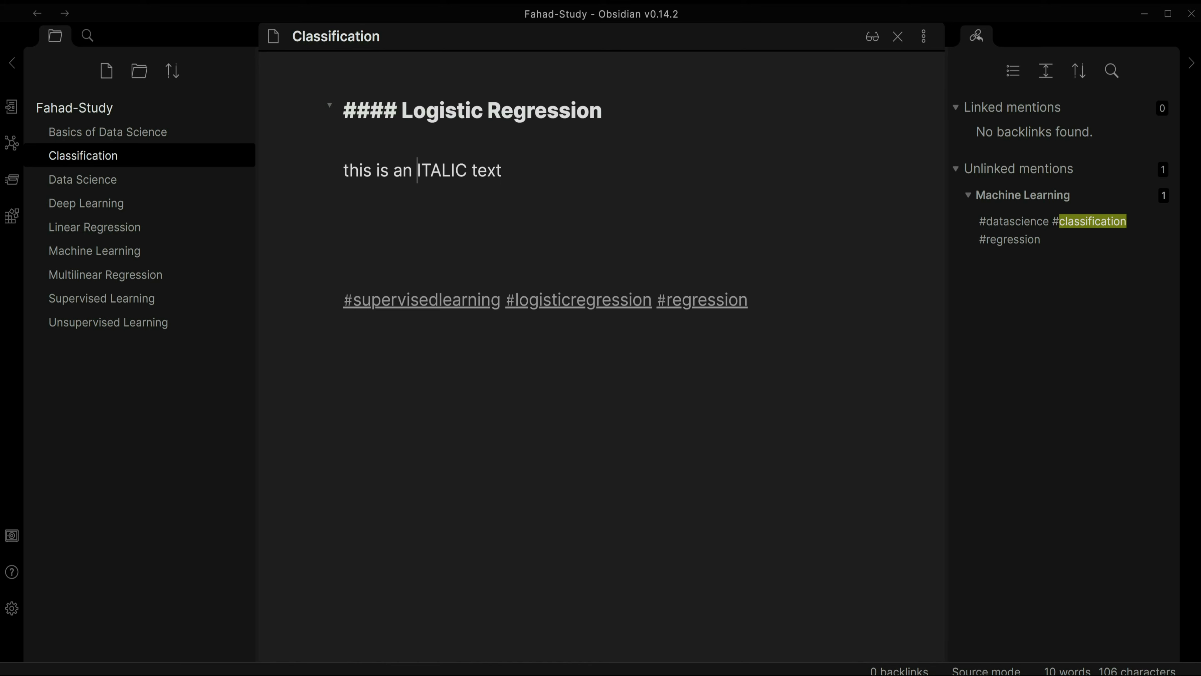
- Italicize the word ITALIC by enclosing it in single asterisks
{"action": "type", "text": "*"}
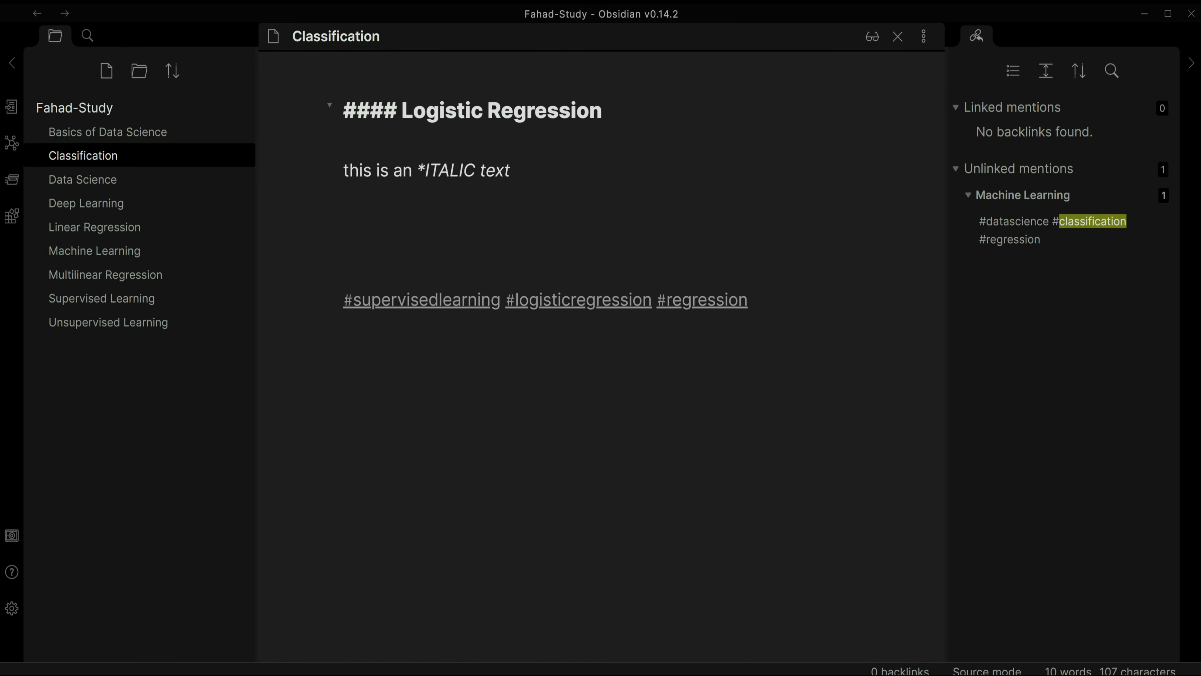
{"action": "key", "text": "Right"}
{"action": "key", "text": "Right"}
{"action": "key", "text": "Right"}
{"action": "key", "text": "Right"}
{"action": "key", "text": "Right"}
{"action": "key", "text": "Right"}
{"action": "type", "text": "*"}
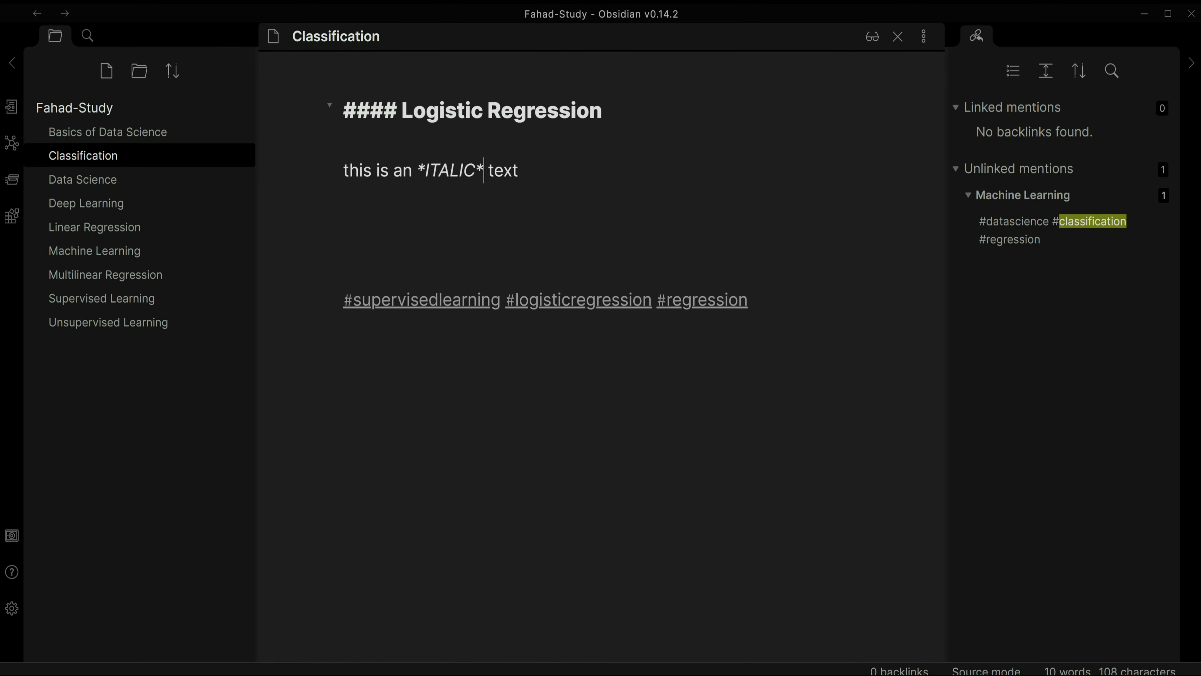
- Compare the italic word in reading view with its asterisk markup in the editor
{"action": "left_click", "coordinate": [873, 45]}
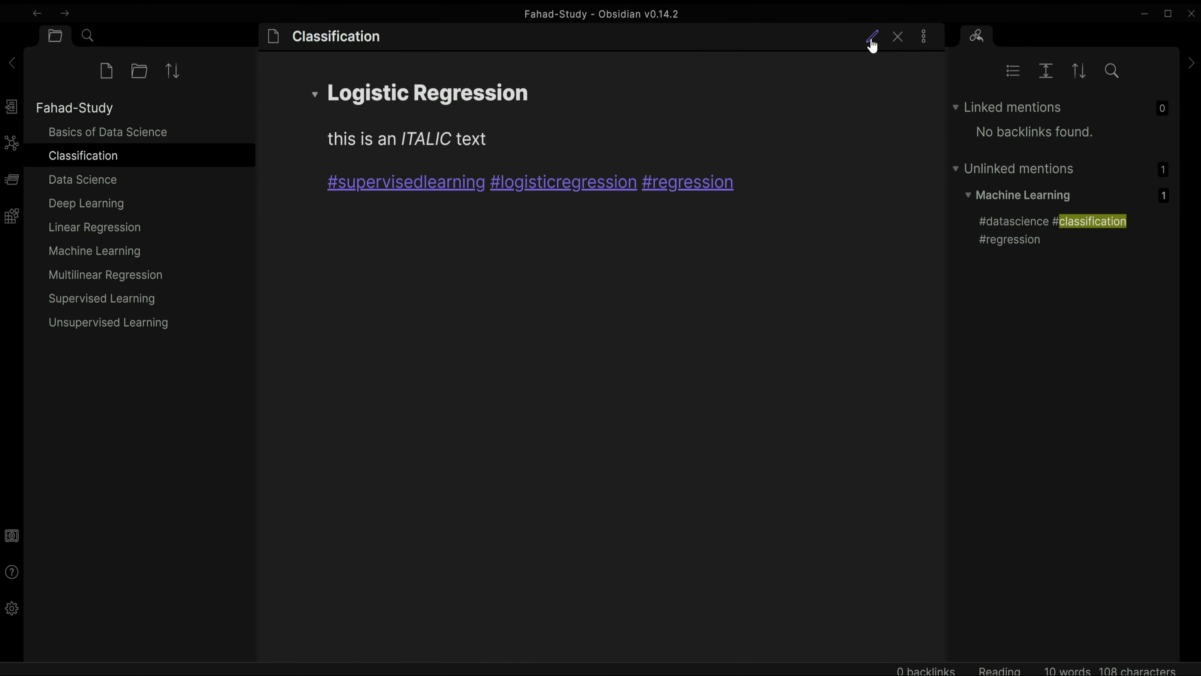
{"action": "left_click_drag", "start_coordinate": [402, 139], "coordinate": [450, 139]}
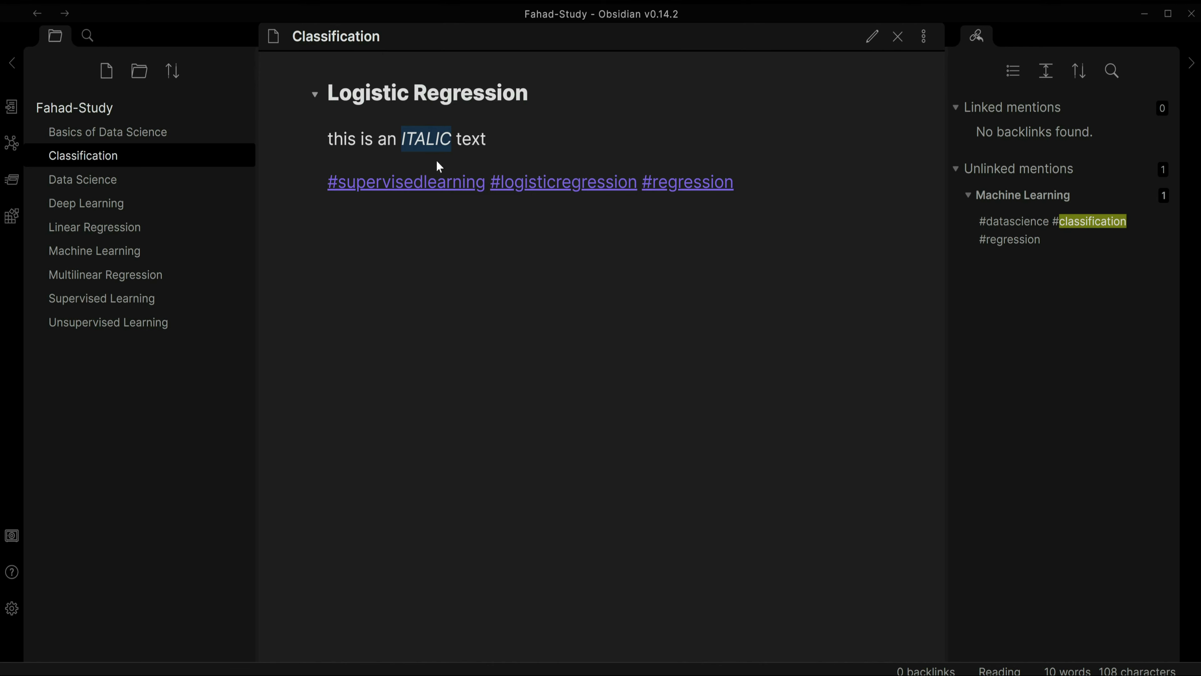
{"action": "left_click", "coordinate": [872, 37]}
{"action": "left_click_drag", "start_coordinate": [425, 170], "coordinate": [483, 171]}
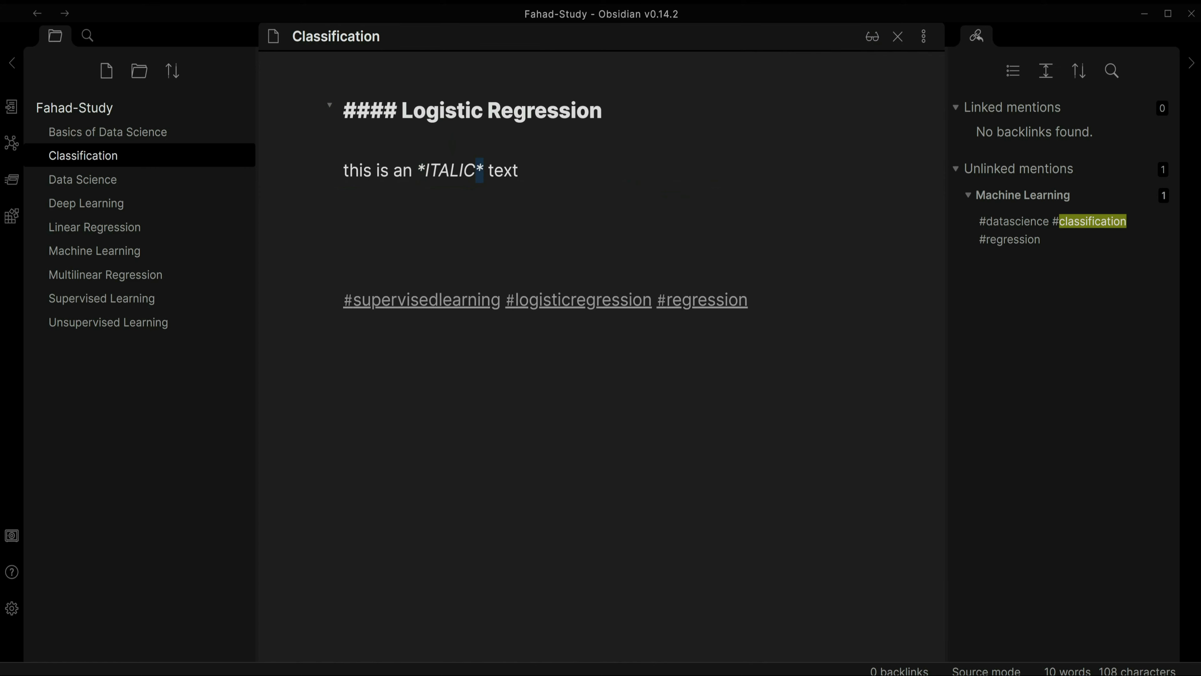
- Add the line "this is BOLD Text" below the italic line, leaving a blank line between them
{"action": "left_click", "coordinate": [519, 170]}
{"action": "key", "text": "Return"}
{"action": "key", "text": "Return"}
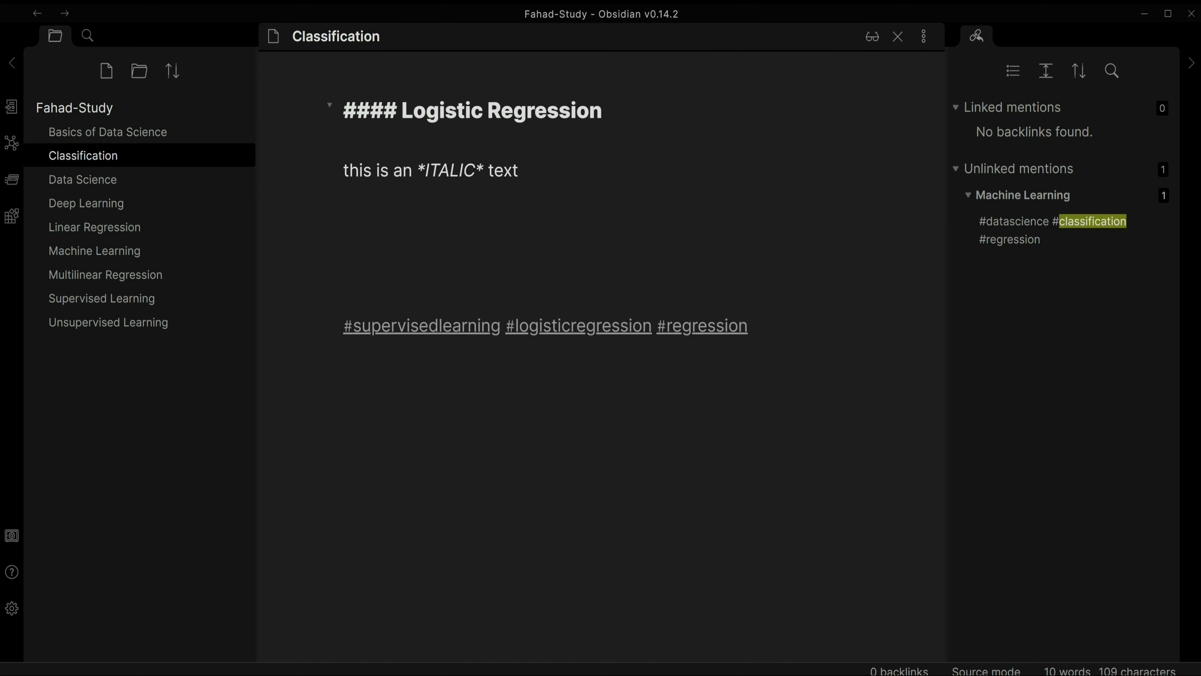
{"action": "type", "text": "this is B"}
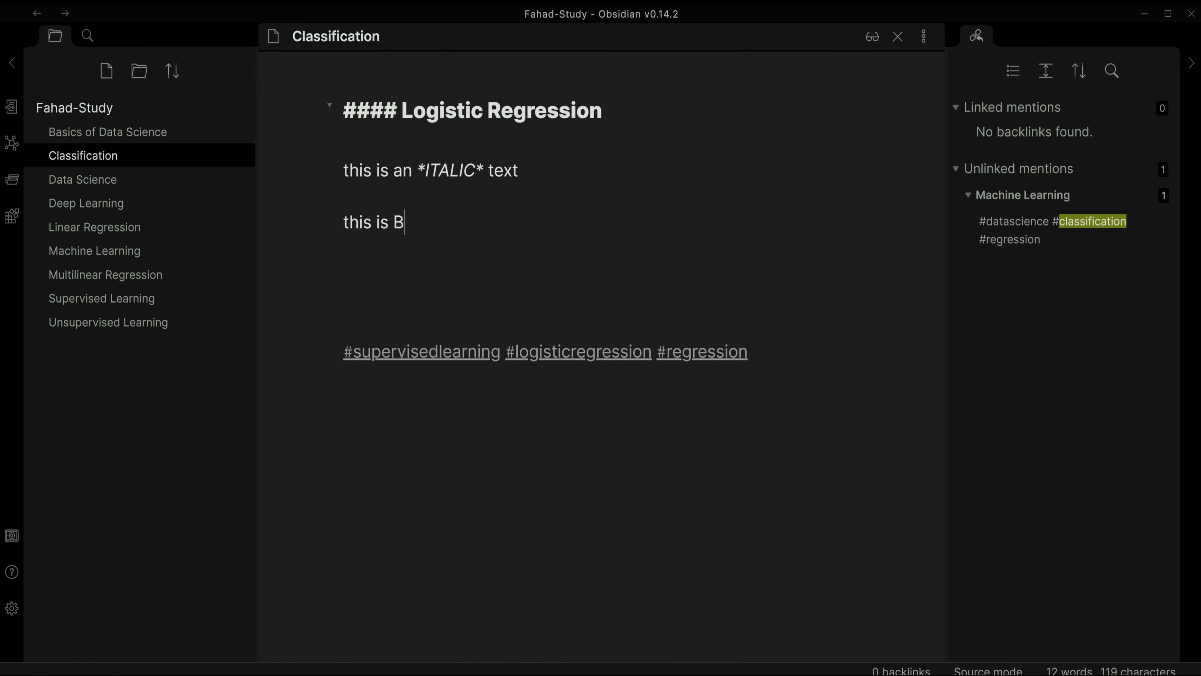
{"action": "type", "text": "OLD Tex"}
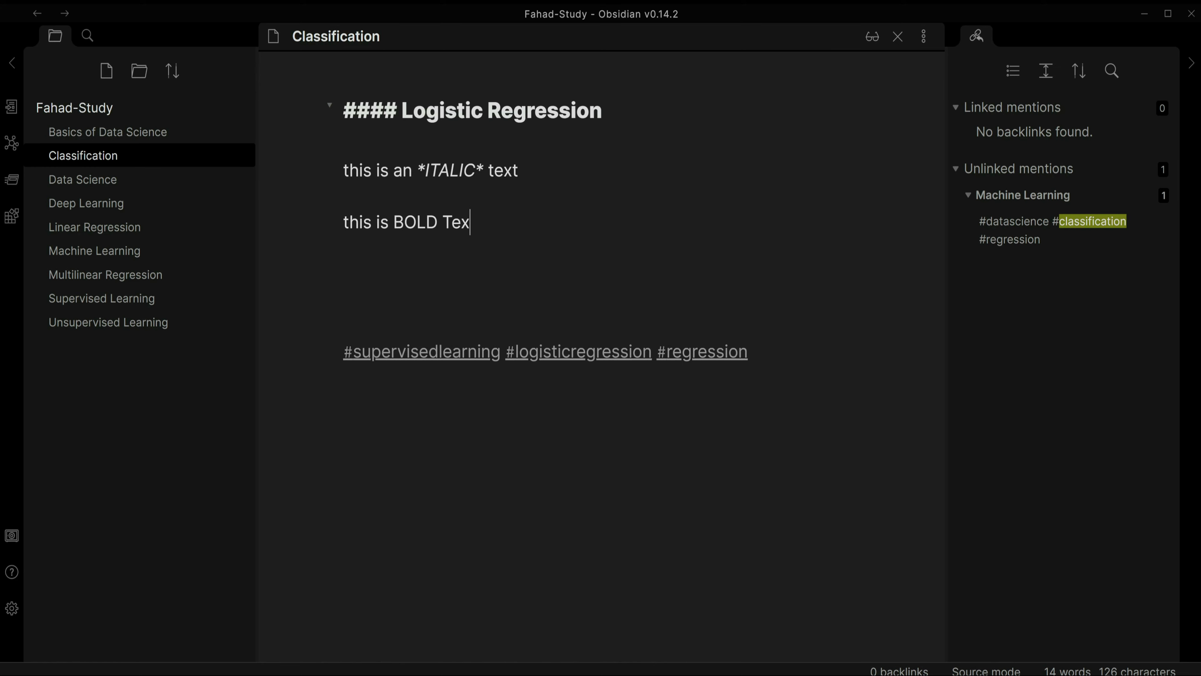
{"action": "type", "text": "t"}
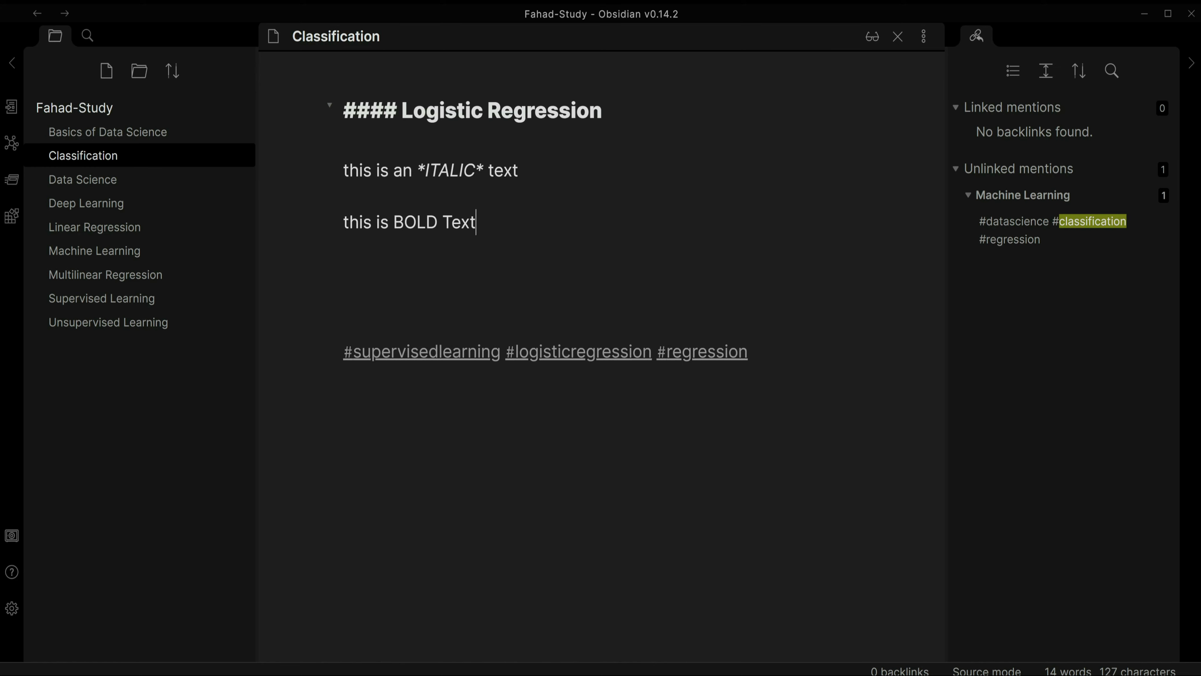
- Make the word BOLD bold by enclosing it in double asterisks, and check it in reading view
{"action": "left_click", "coordinate": [393, 222]}
{"action": "type", "text": "**"}
{"action": "key", "text": "Right"}
{"action": "key", "text": "Right"}
{"action": "key", "text": "Right"}
{"action": "key", "text": "Right"}
{"action": "type", "text": "**"}
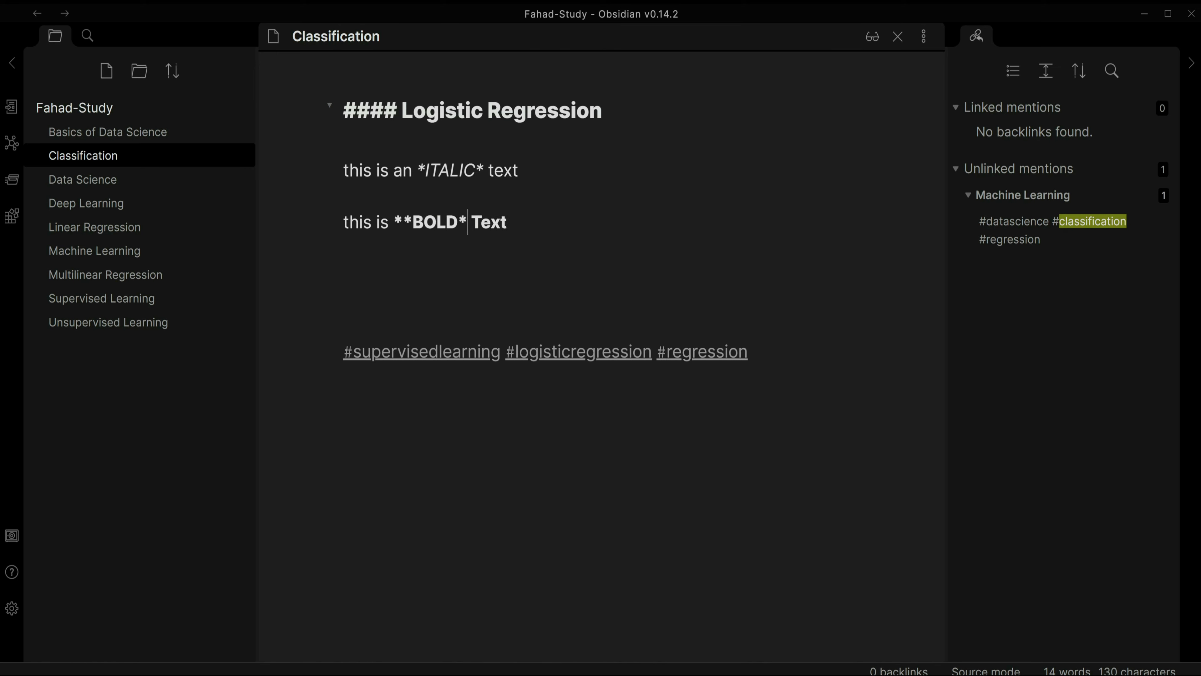
{"action": "left_click", "coordinate": [873, 38]}
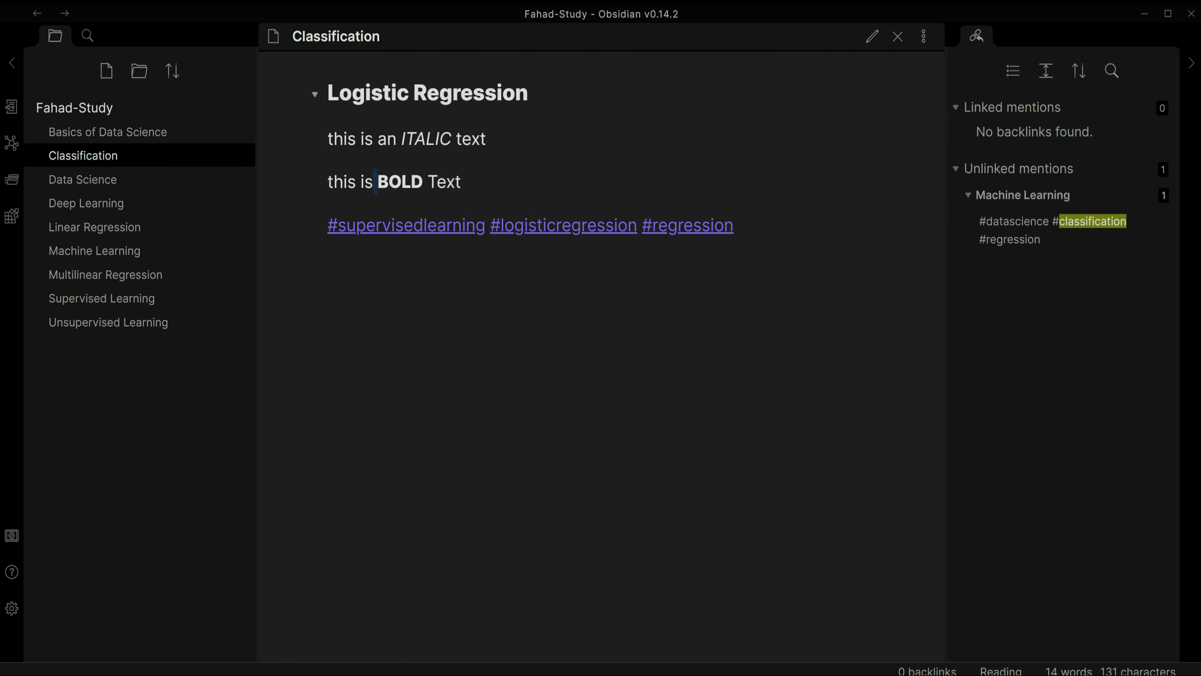
{"action": "left_click_drag", "start_coordinate": [375, 182], "coordinate": [422, 182]}
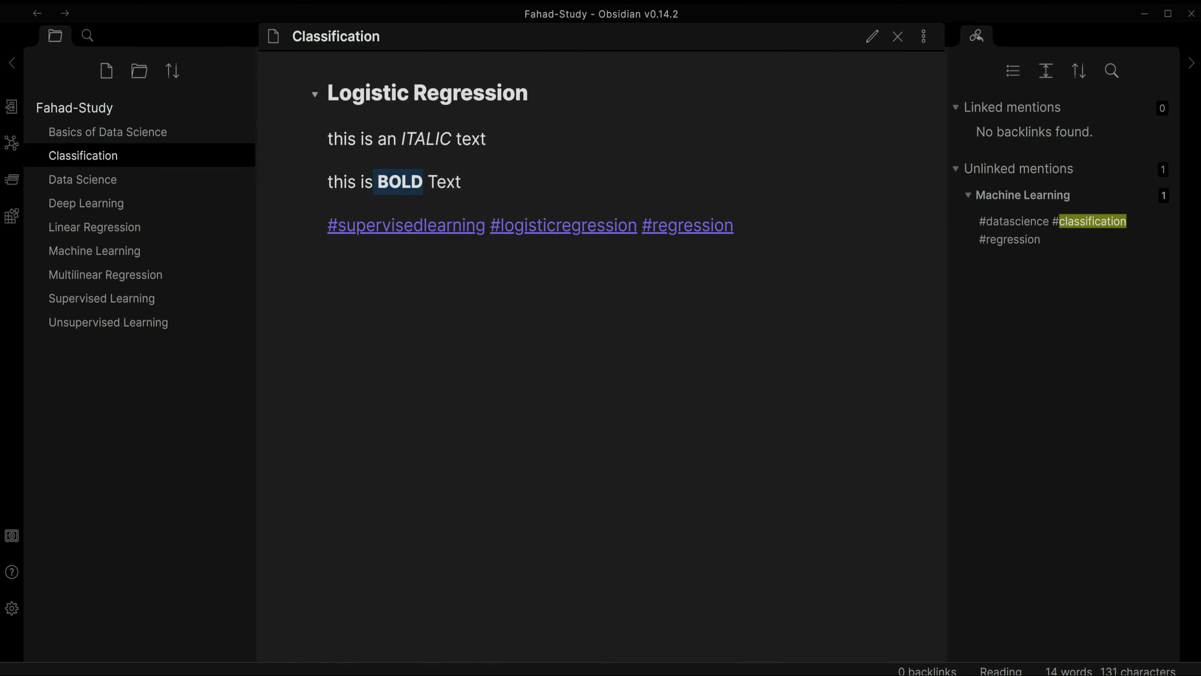
- Return to editing and add the line "some list:" below the bold text line, separated by a blank line
{"action": "left_click", "coordinate": [881, 39]}
{"action": "key", "text": "Return"}
{"action": "key", "text": "Return"}
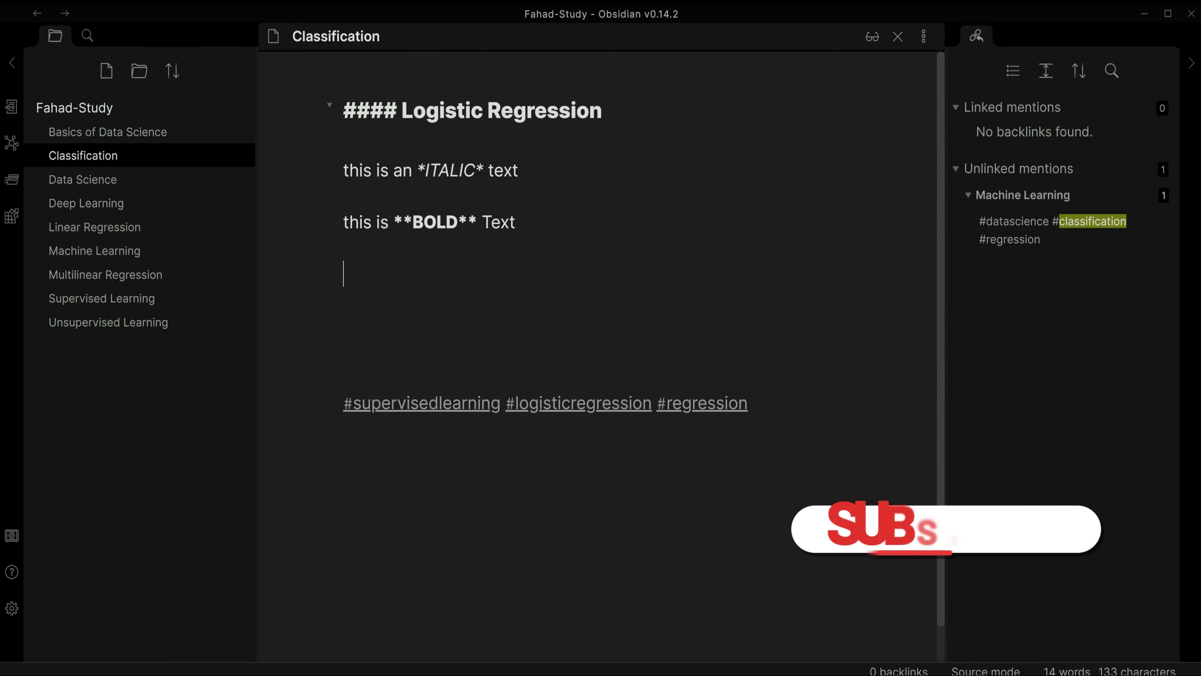
{"action": "type", "text": "some list:"}
{"action": "key", "text": "Return"}
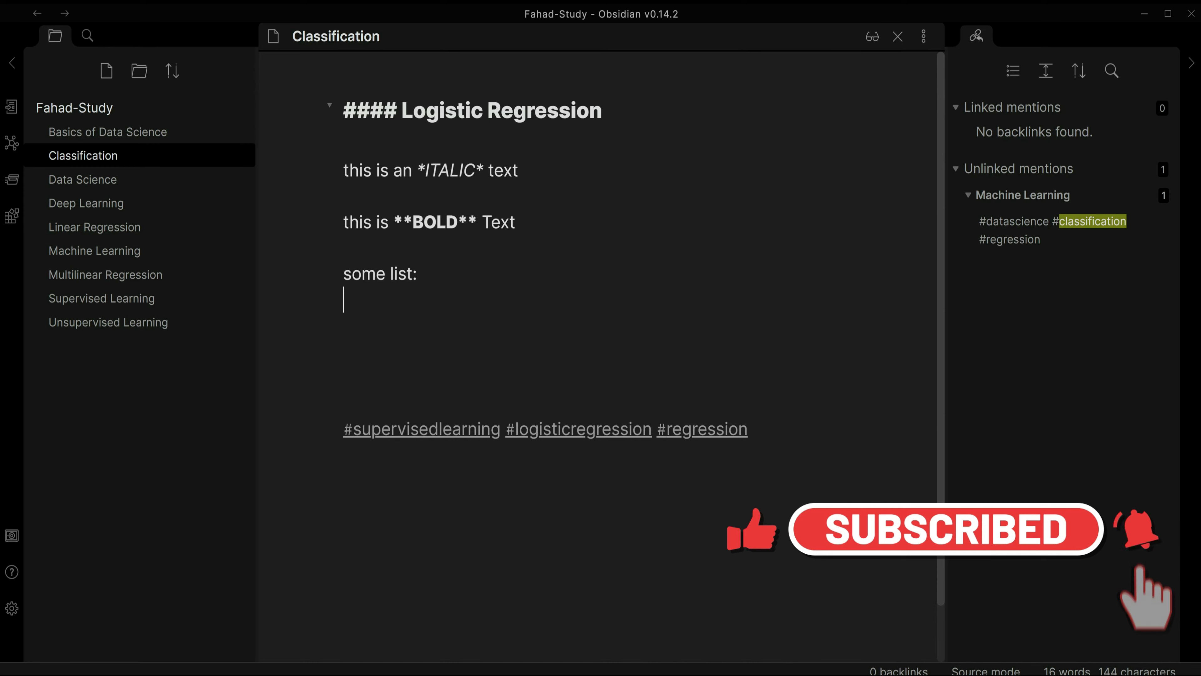
- Add a Markdown bullet list with the items list1, list2 and list3 under "some list:"
{"action": "type", "text": "-"}
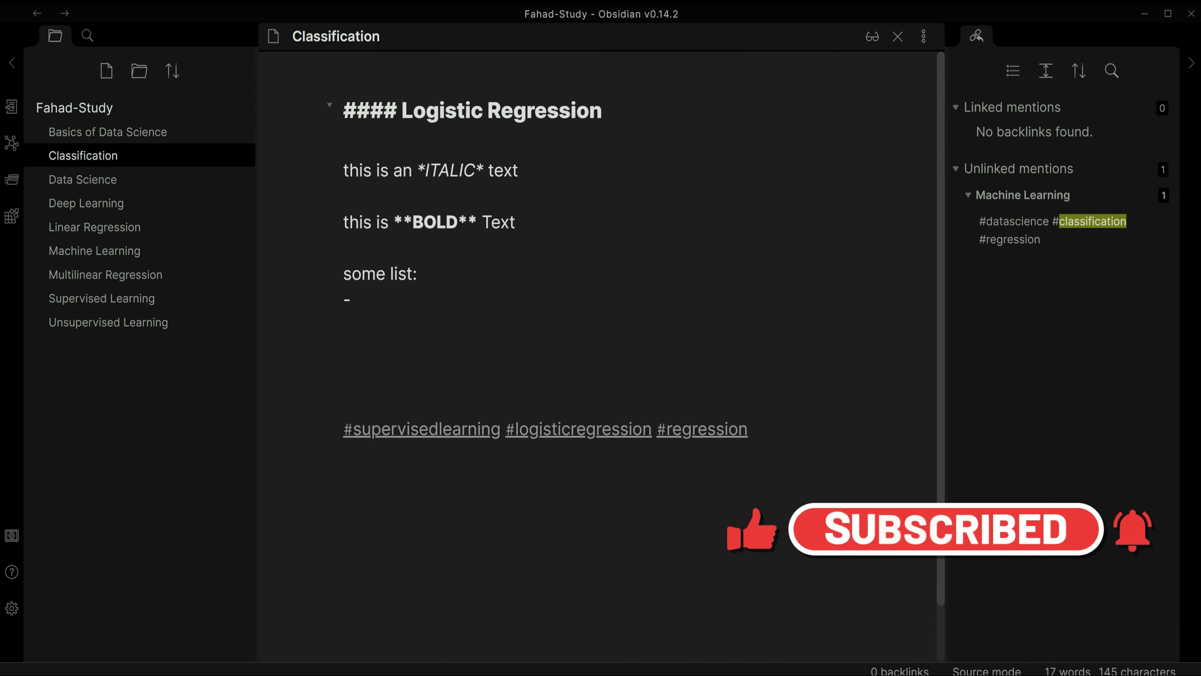
{"action": "type", "text": " list1"}
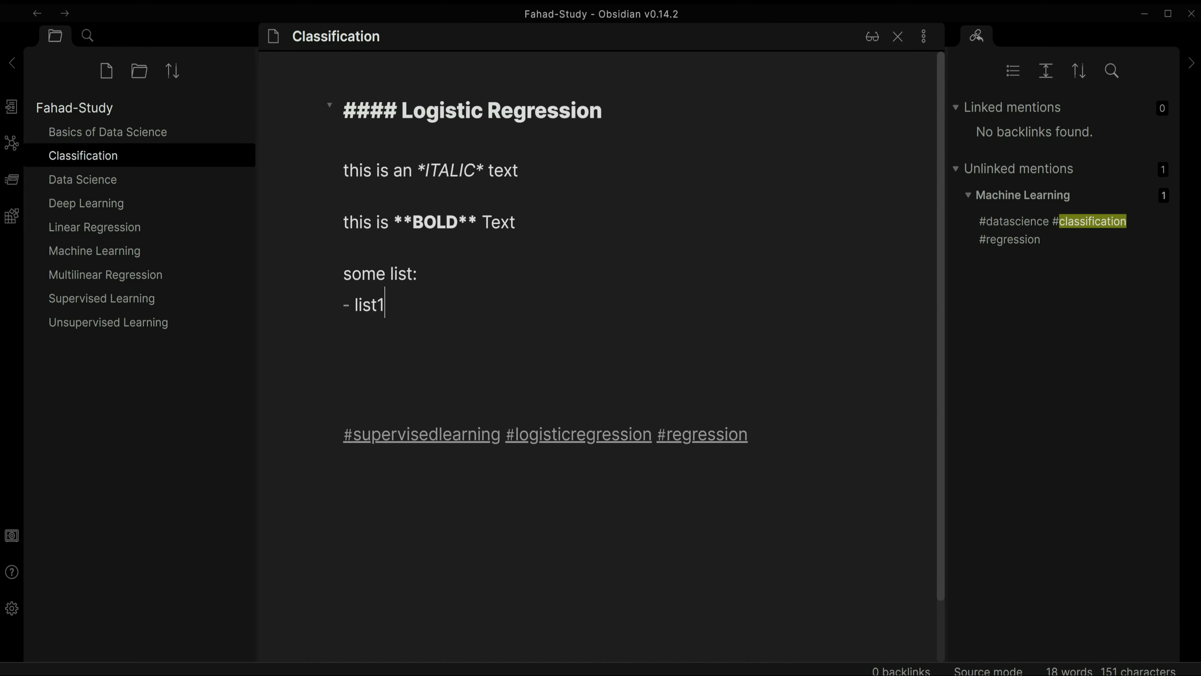
{"action": "key", "text": "Return"}
{"action": "type", "text": "list2"}
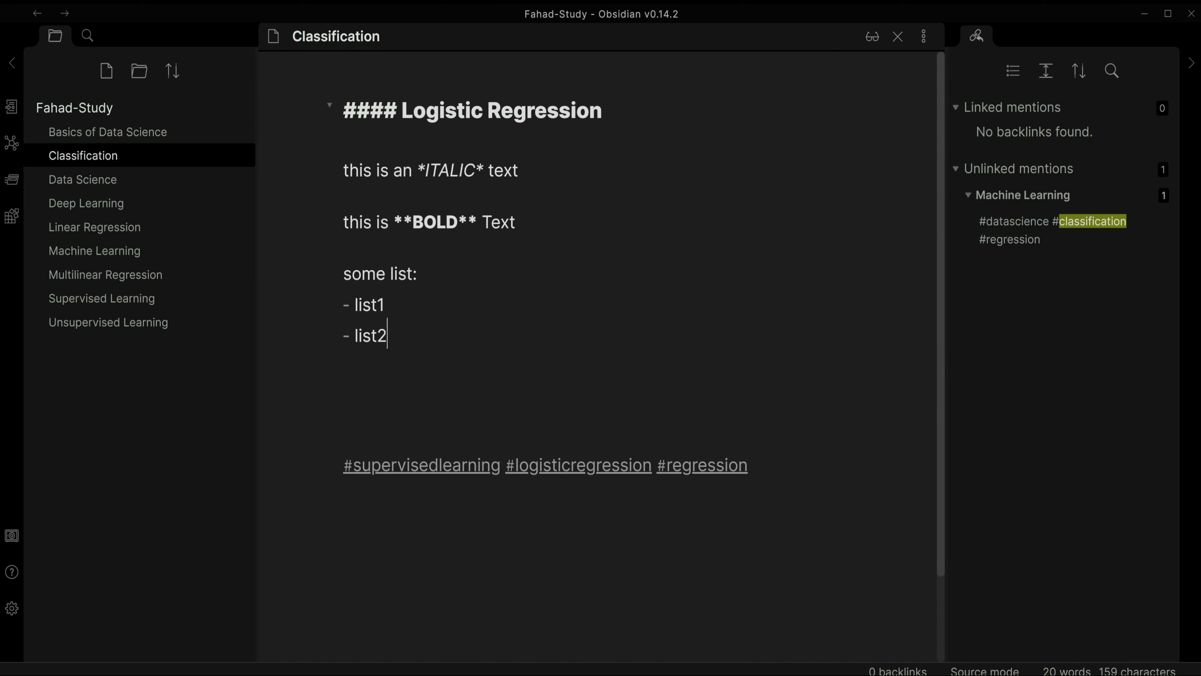
{"action": "key", "text": "Return"}
{"action": "type", "text": "list"}
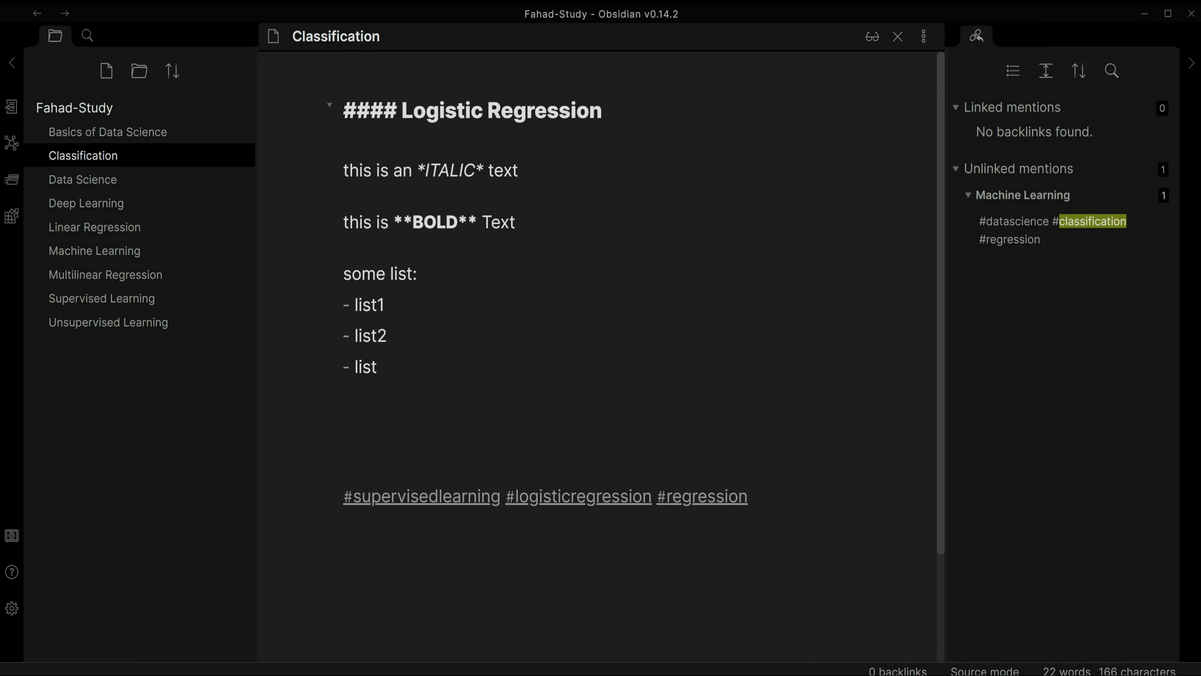
{"action": "type", "text": "3"}
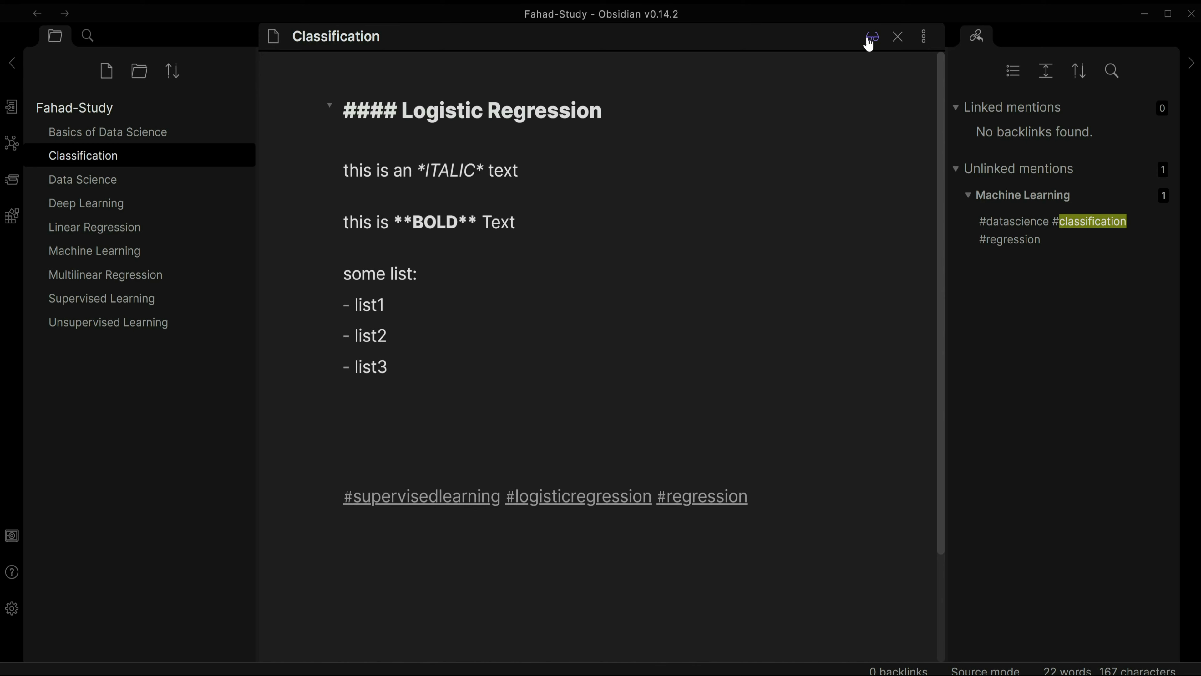
- Show the Classification note in reading view and check the rendered heading, italic word, bold word and bullet list
{"action": "left_click_drag", "start_coordinate": [342, 304], "coordinate": [350, 335]}
{"action": "double_click", "coordinate": [346, 367]}
{"action": "left_click", "coordinate": [872, 36]}
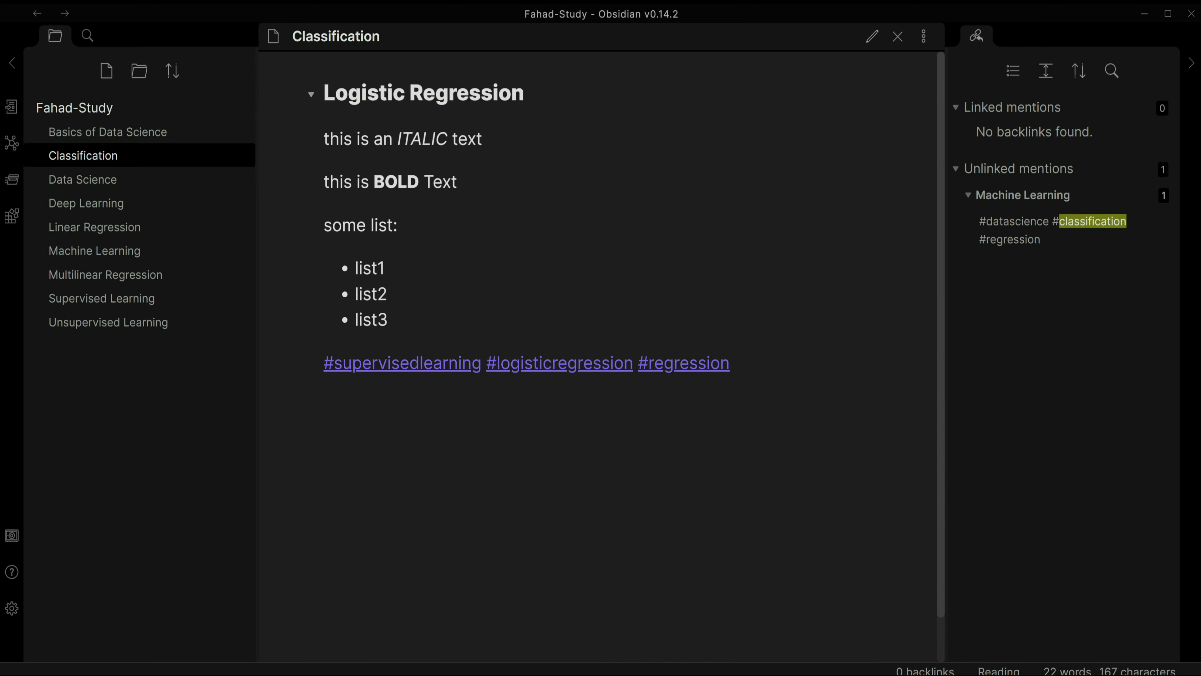
{"action": "left_click_drag", "start_coordinate": [520, 92], "coordinate": [315, 97]}
{"action": "left_click_drag", "start_coordinate": [452, 140], "coordinate": [374, 183]}
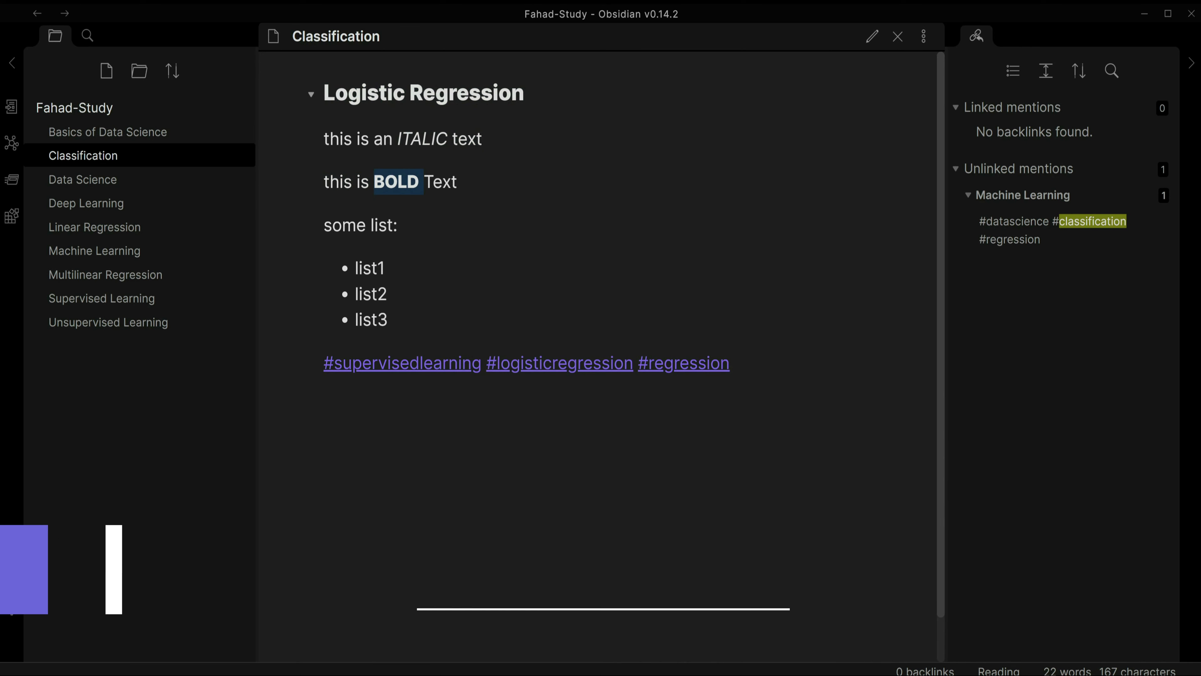
{"action": "left_click_drag", "start_coordinate": [401, 325], "coordinate": [339, 260]}
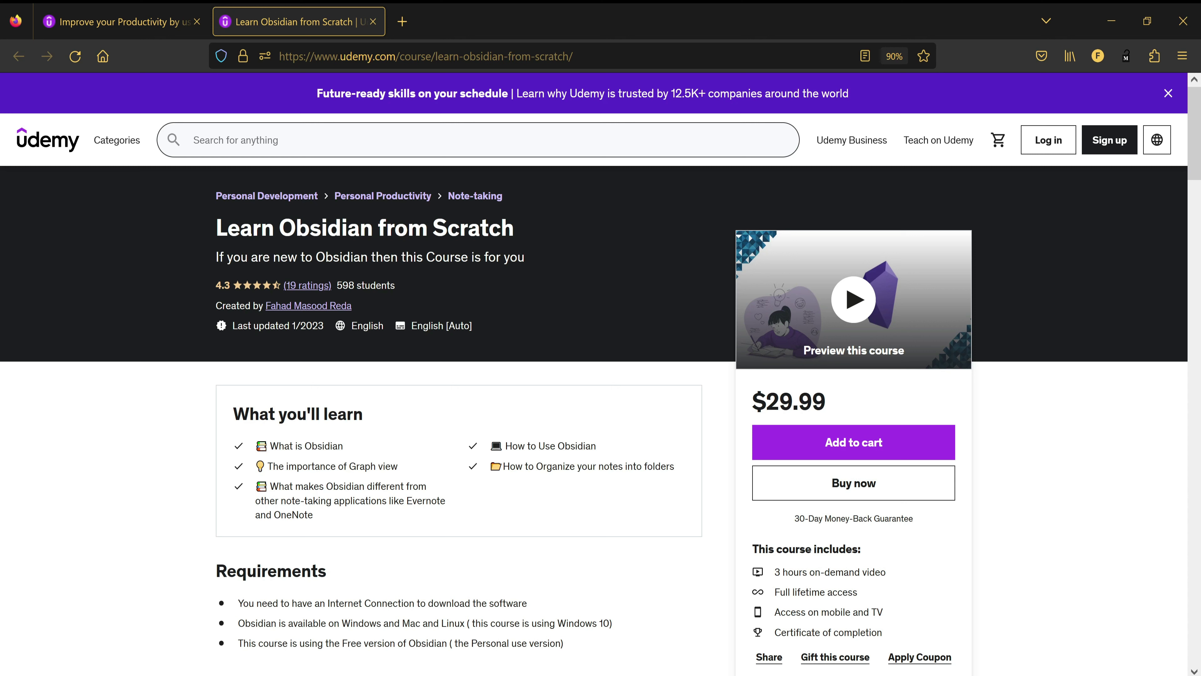
- Switch to the browser and review the Udemy course pages "Learn Obsidian from Scratch" and "Improve your Productivity by using Obsidian", including the latter's price
{"action": "left_click_drag", "start_coordinate": [217, 229], "coordinate": [527, 233]}
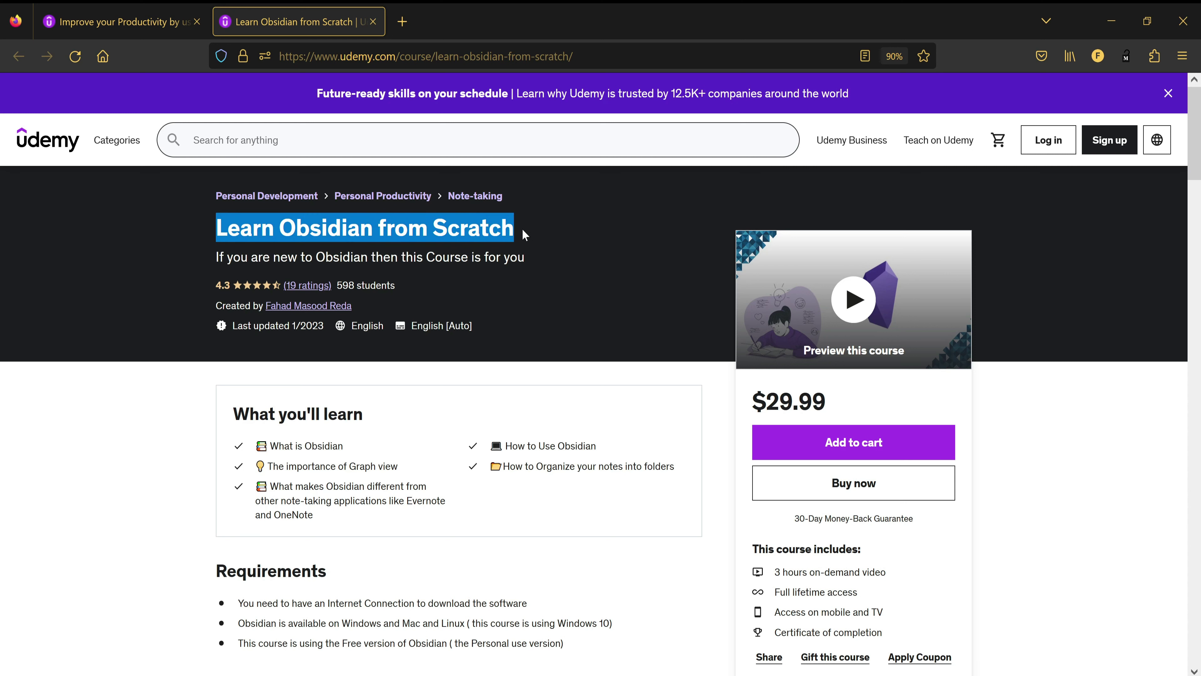
{"action": "scroll", "coordinate": [416, 407], "scroll_direction": "down", "scroll_amount": 2}
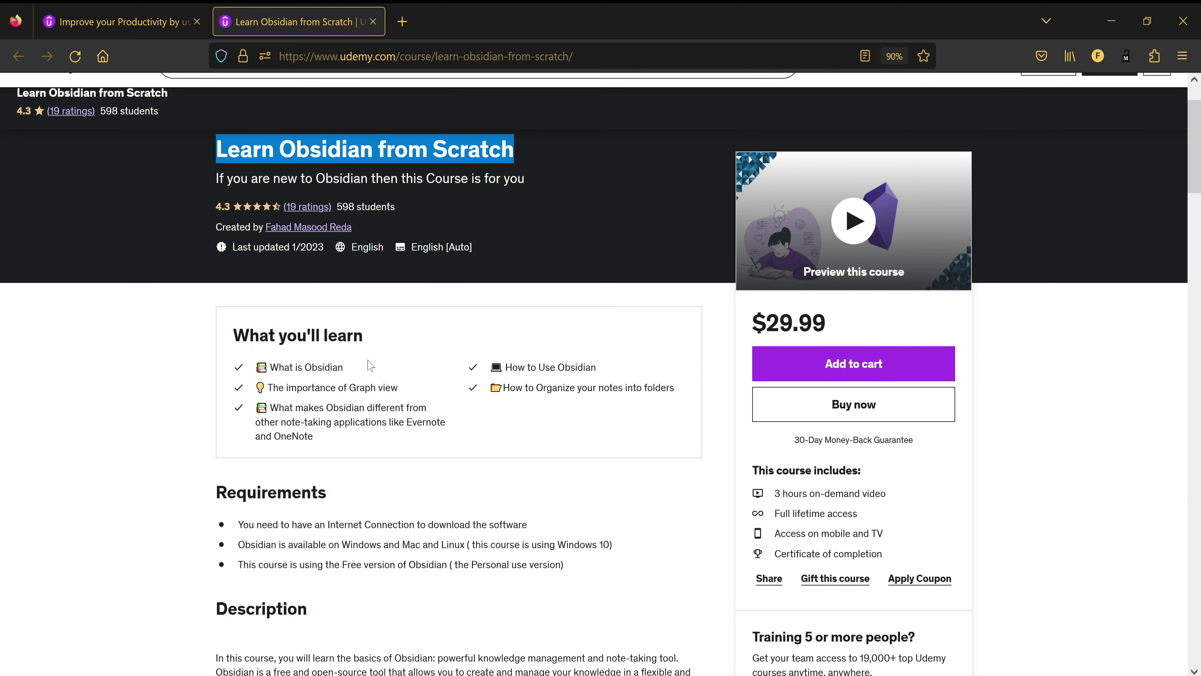
{"action": "scroll", "coordinate": [233, 381], "scroll_direction": "up", "scroll_amount": 2}
{"action": "left_click", "coordinate": [163, 312]}
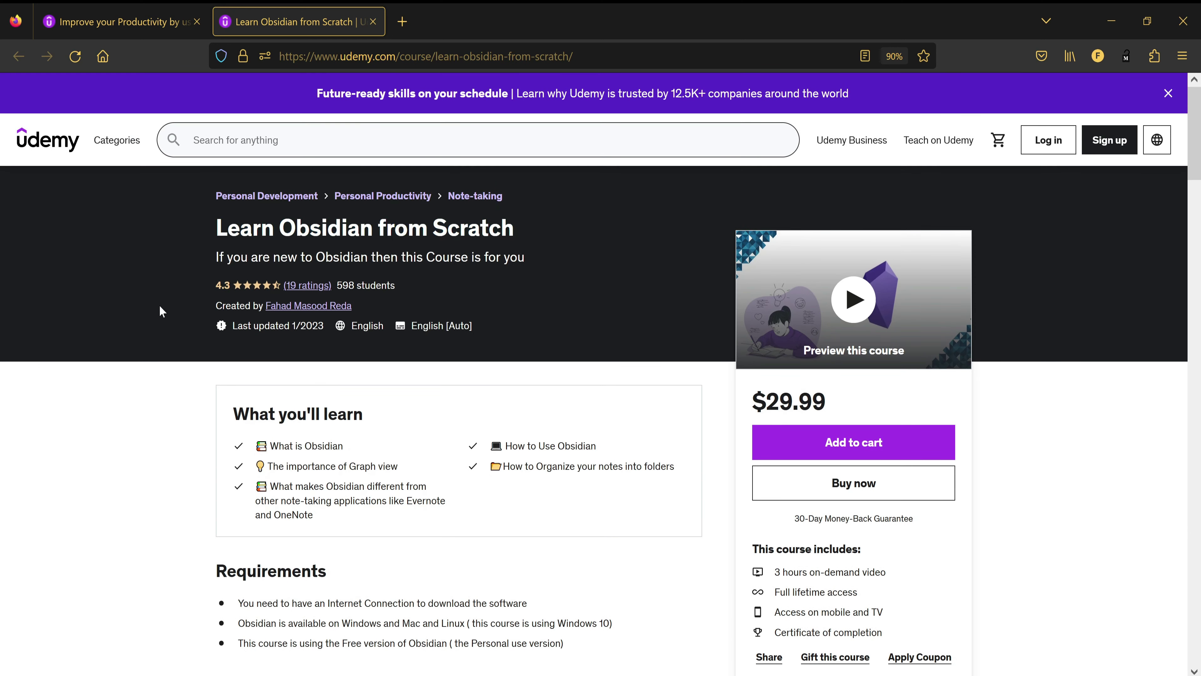
{"action": "left_click", "coordinate": [137, 22]}
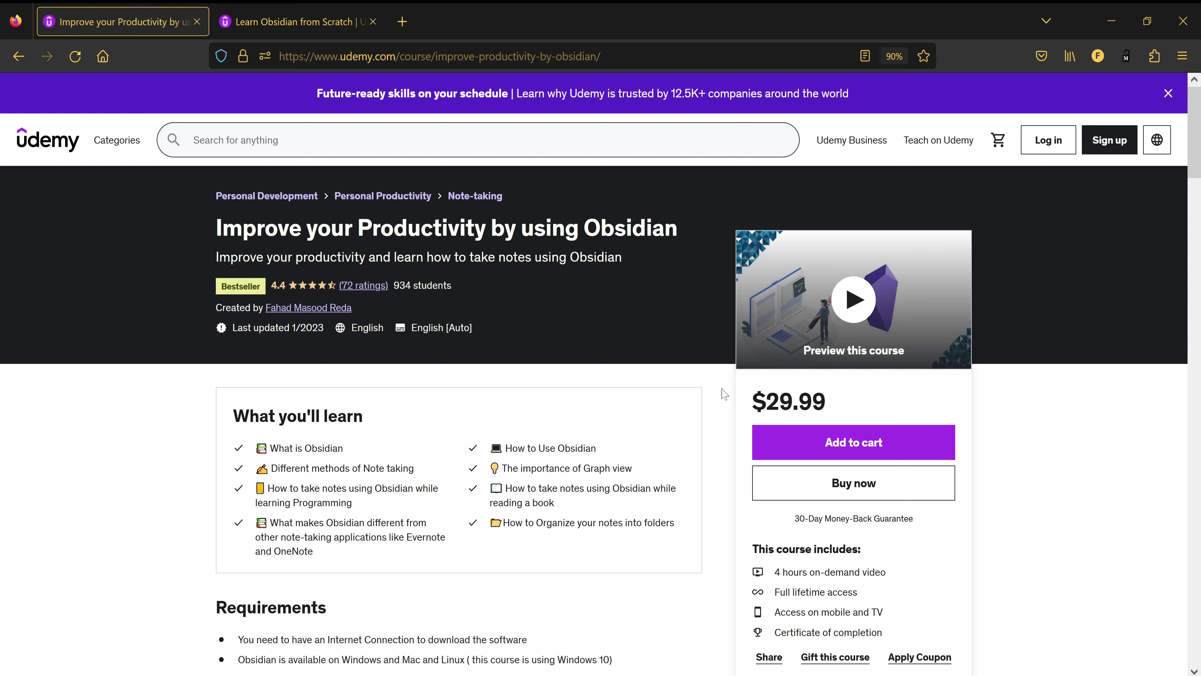
{"action": "left_click_drag", "start_coordinate": [752, 401], "coordinate": [837, 412]}
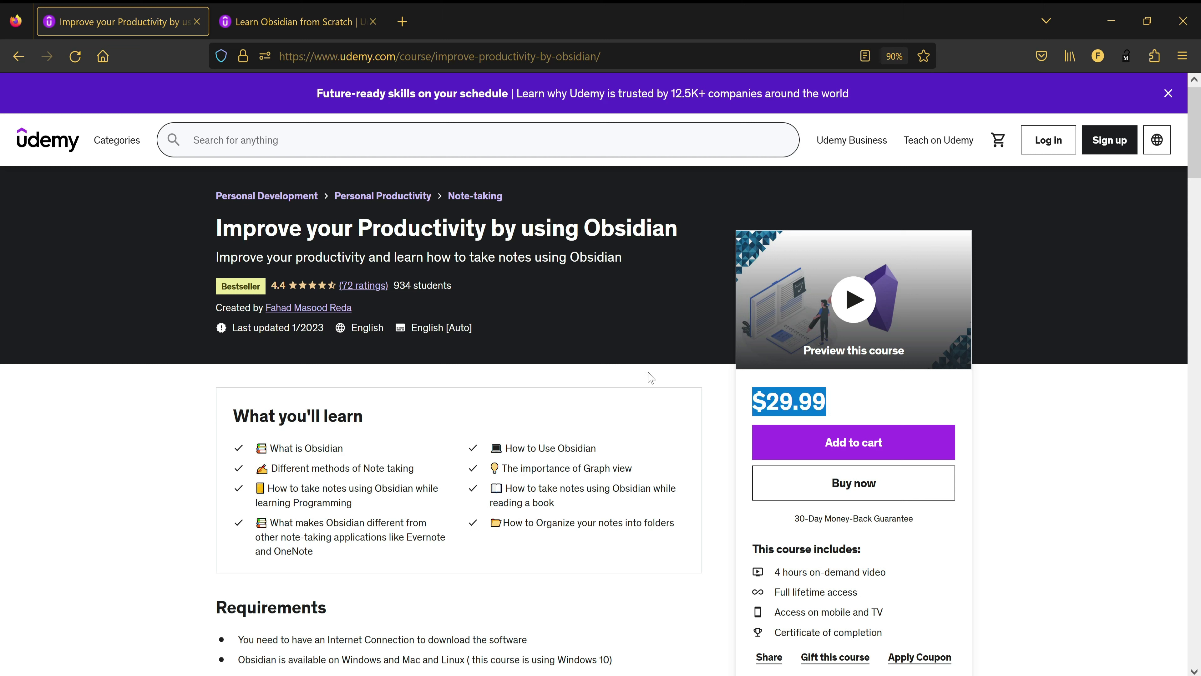